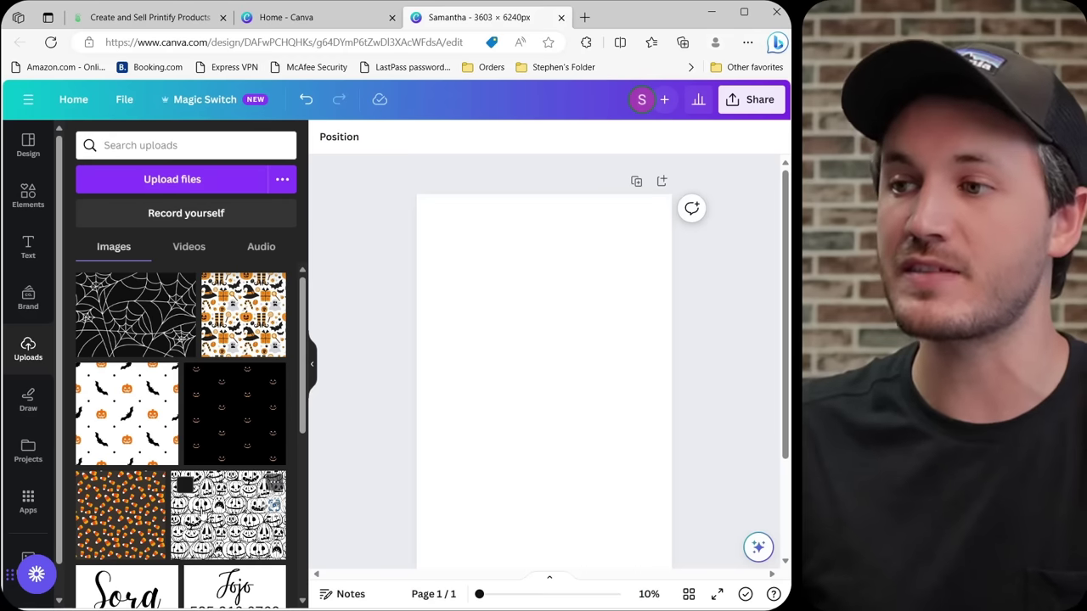
{"action": "scroll", "coordinate": [394, 343], "scroll_direction": "down", "scroll_amount": 1}
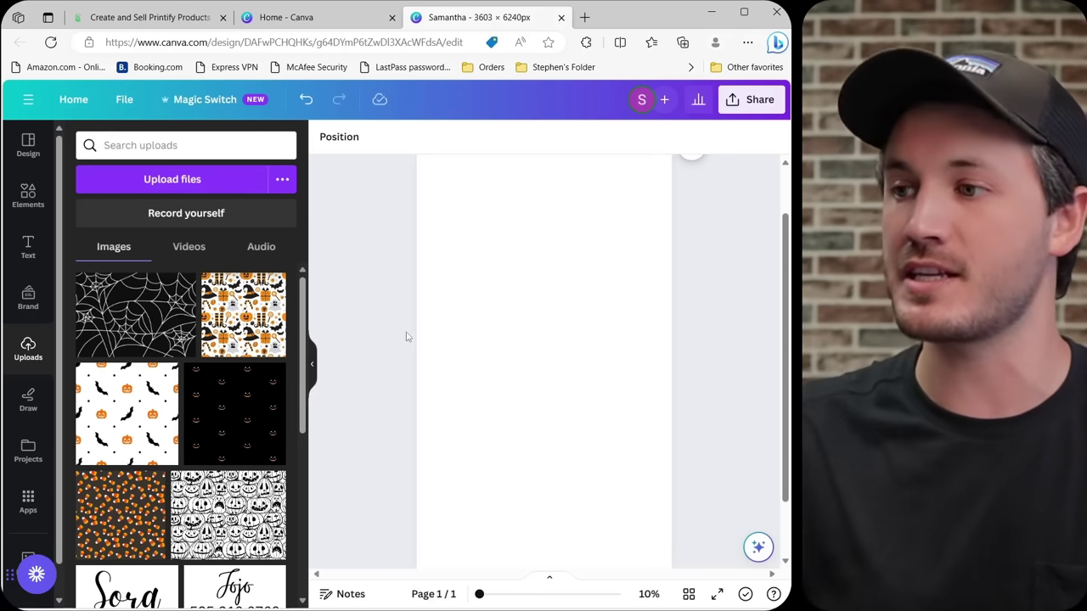
{"action": "scroll", "coordinate": [404, 337], "scroll_direction": "up", "scroll_amount": 1}
{"action": "scroll", "coordinate": [487, 376], "scroll_direction": "down", "scroll_amount": 3}
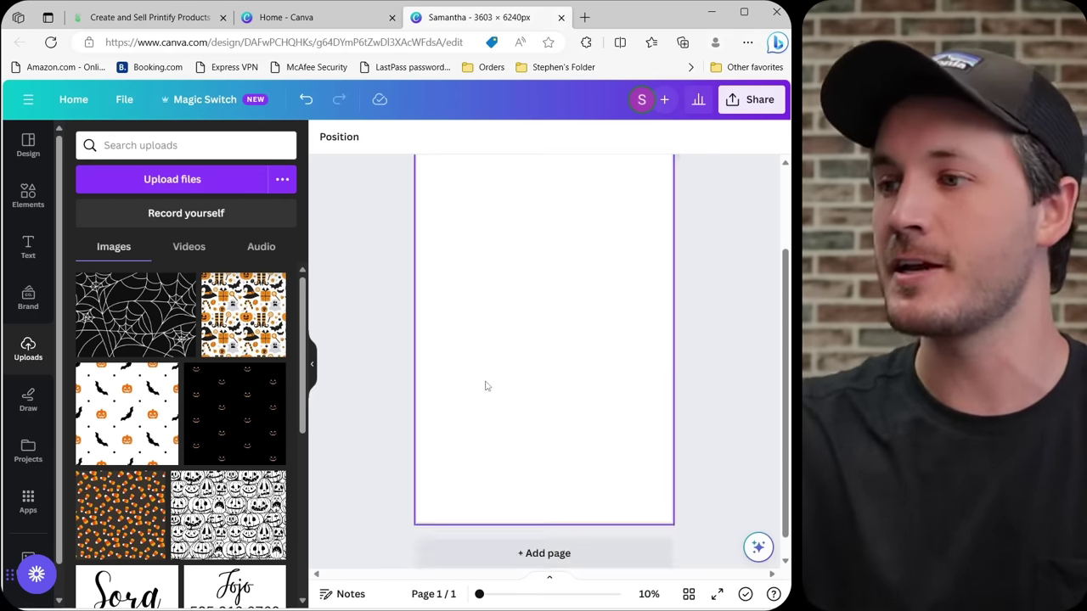
{"action": "scroll", "coordinate": [480, 363], "scroll_direction": "up", "scroll_amount": 1}
{"action": "scroll", "coordinate": [475, 339], "scroll_direction": "down", "scroll_amount": 1}
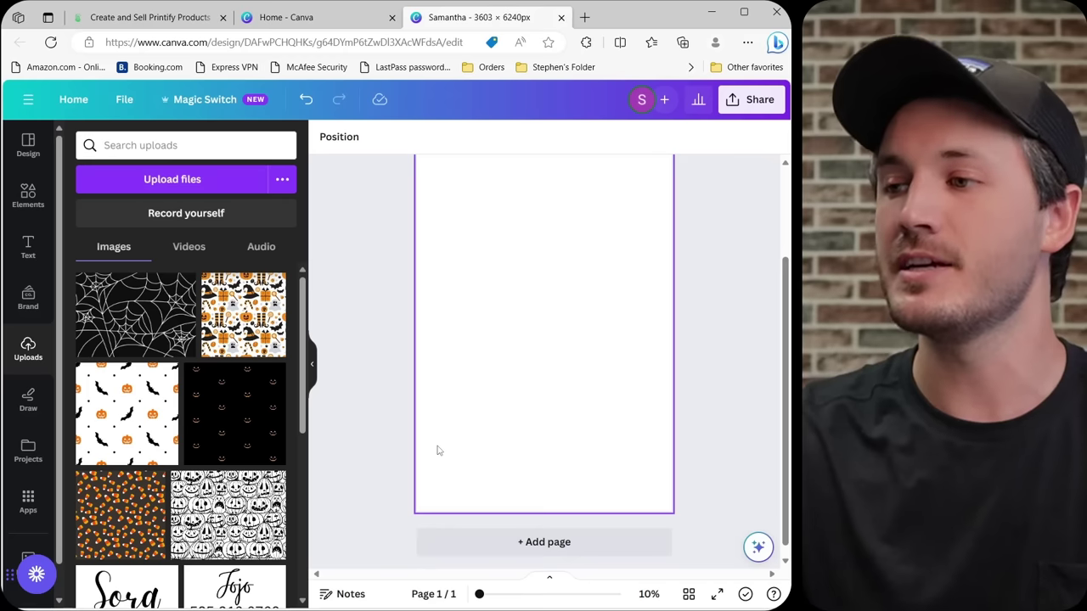
{"action": "scroll", "coordinate": [436, 450], "scroll_direction": "up", "scroll_amount": 3}
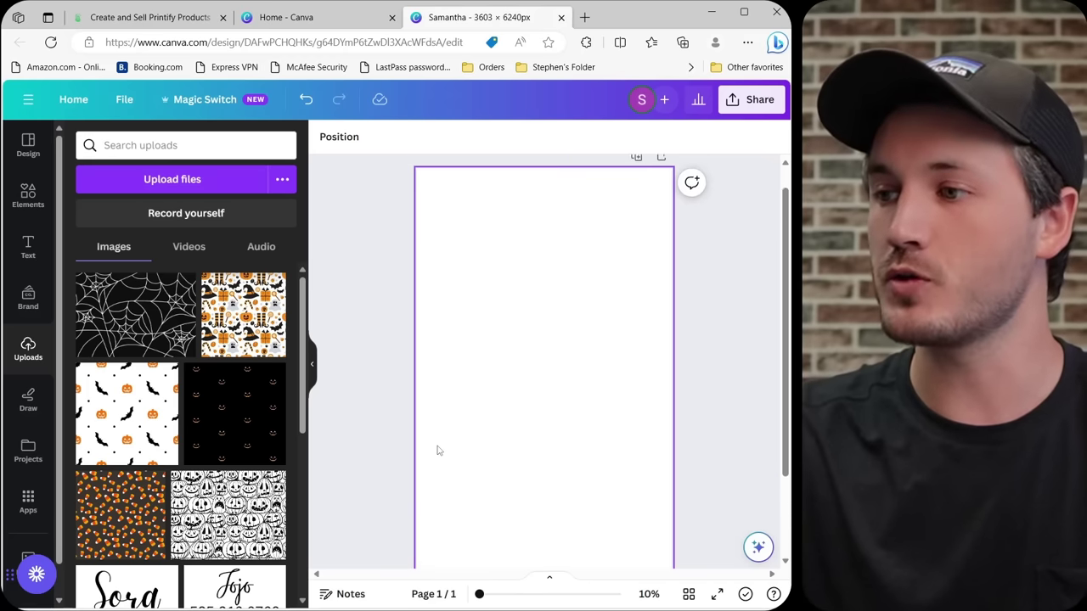
Add the uploaded Halloween pattern with hats, pumpkins and ghosts near the page's upper edge and enlarge it beyond the page width.
{"action": "left_click", "coordinate": [246, 318]}
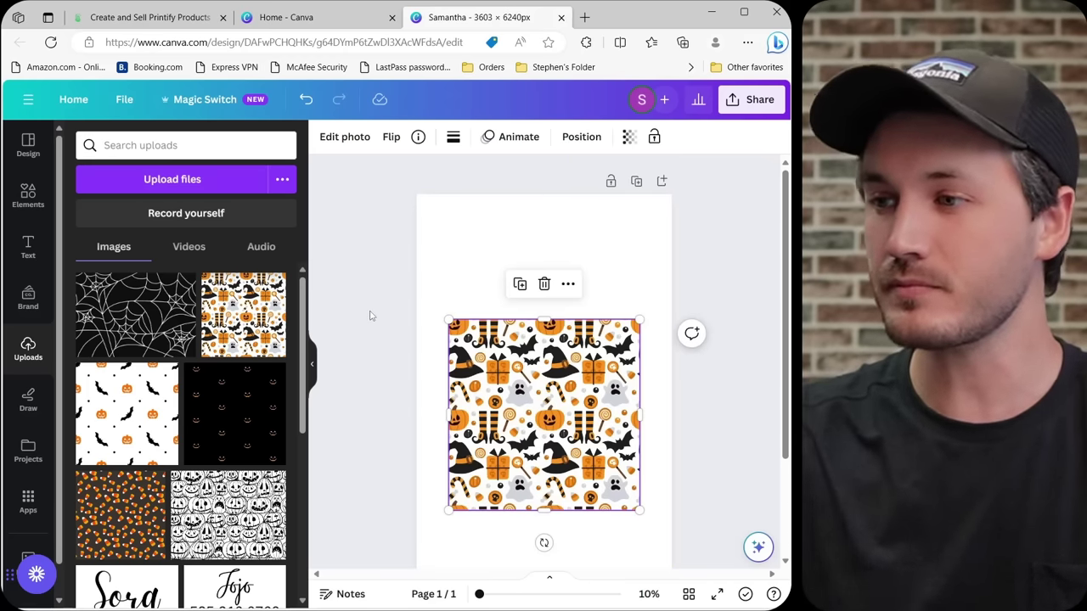
{"action": "left_click_drag", "start_coordinate": [609, 412], "coordinate": [606, 325]}
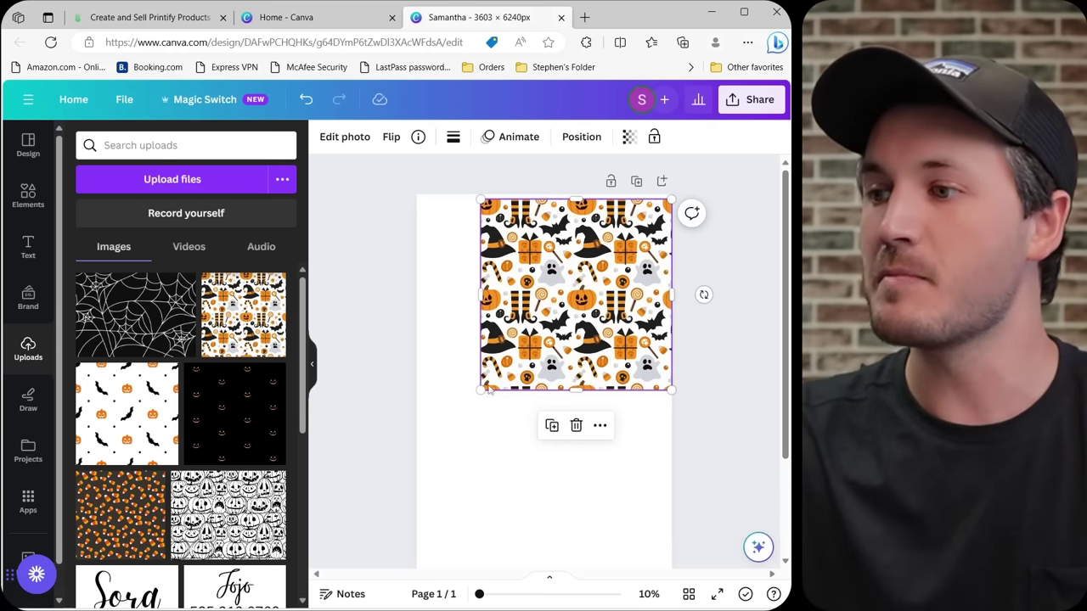
{"action": "left_click_drag", "start_coordinate": [480, 390], "coordinate": [347, 524]}
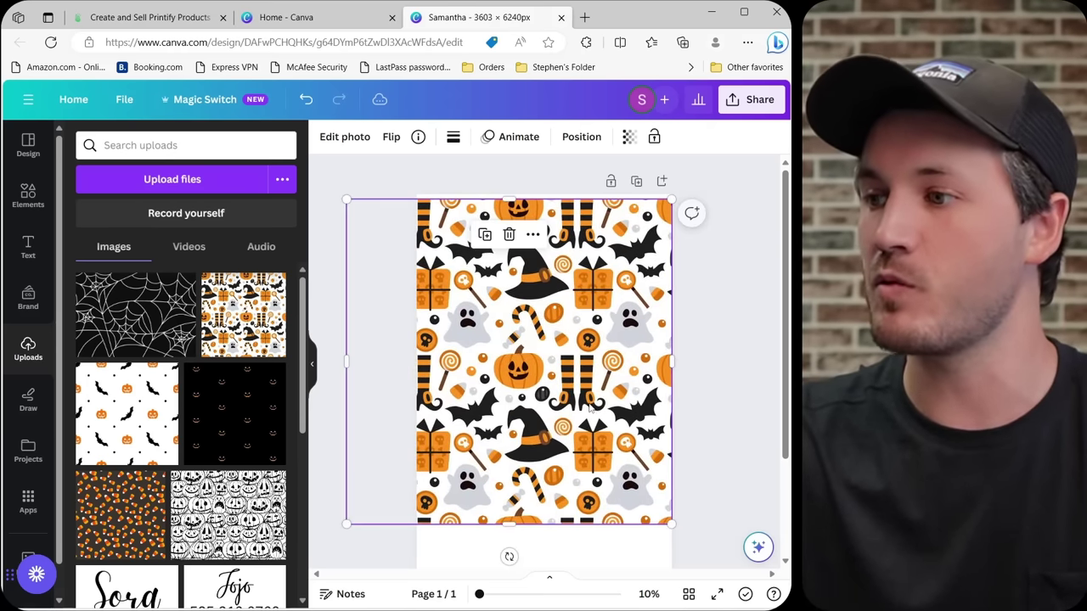
{"action": "scroll", "coordinate": [699, 298], "scroll_direction": "down", "scroll_amount": 2}
{"action": "scroll", "coordinate": [704, 286], "scroll_direction": "up", "scroll_amount": 1}
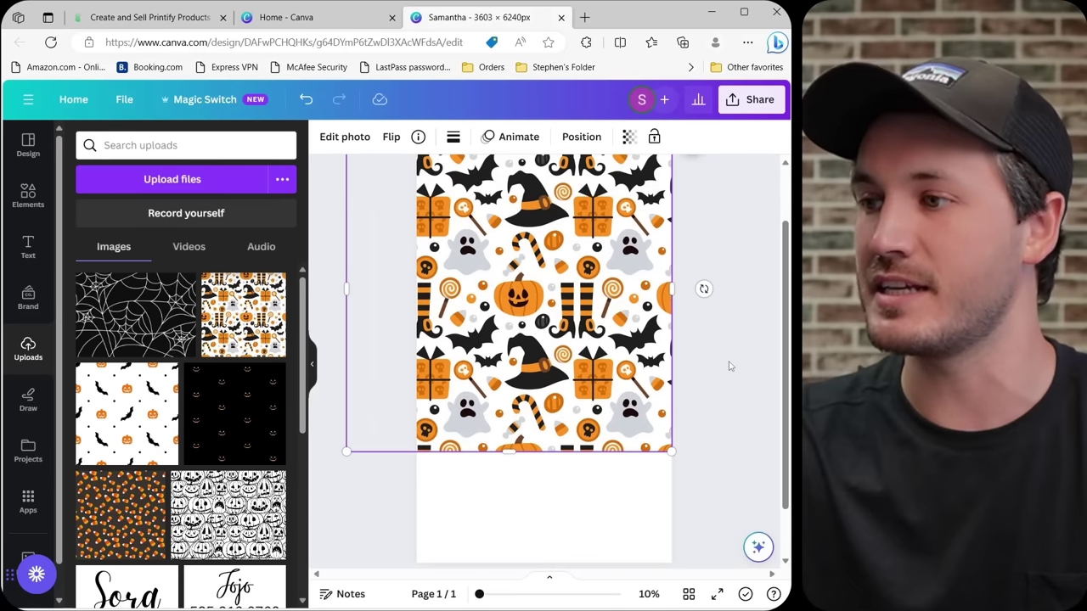
Centre the Halloween pattern horizontally on the page, leaving the lower part of the page blank.
{"action": "left_click", "coordinate": [729, 365]}
{"action": "left_click_drag", "start_coordinate": [701, 289], "coordinate": [615, 382]}
{"action": "left_click", "coordinate": [727, 399]}
{"action": "scroll", "coordinate": [727, 399], "scroll_direction": "up", "scroll_amount": 1}
{"action": "left_click", "coordinate": [661, 341]}
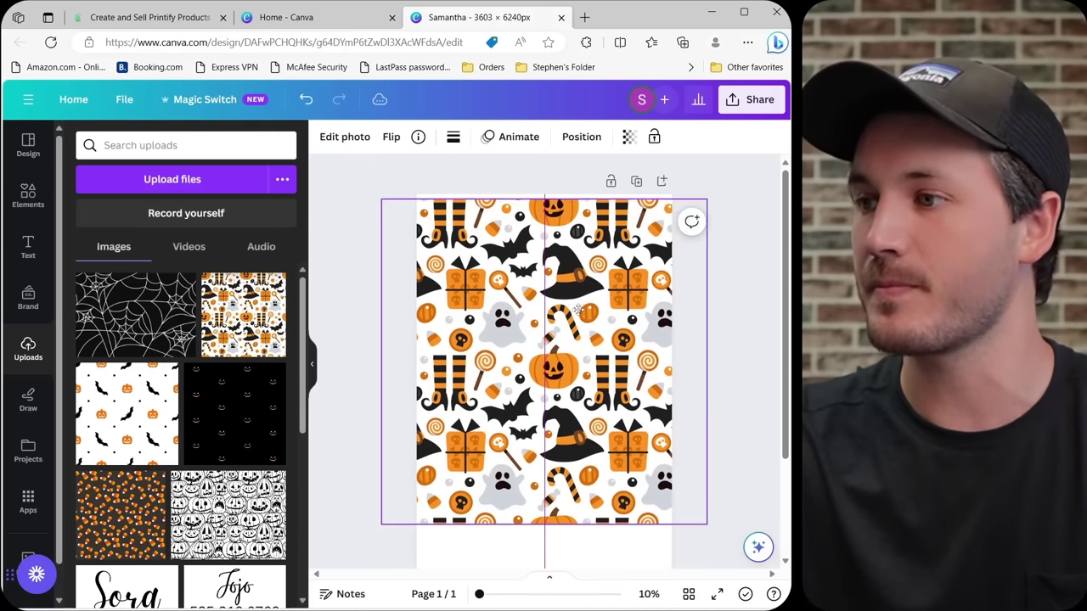
{"action": "left_click", "coordinate": [731, 355]}
{"action": "scroll", "coordinate": [735, 357], "scroll_direction": "down", "scroll_amount": 3}
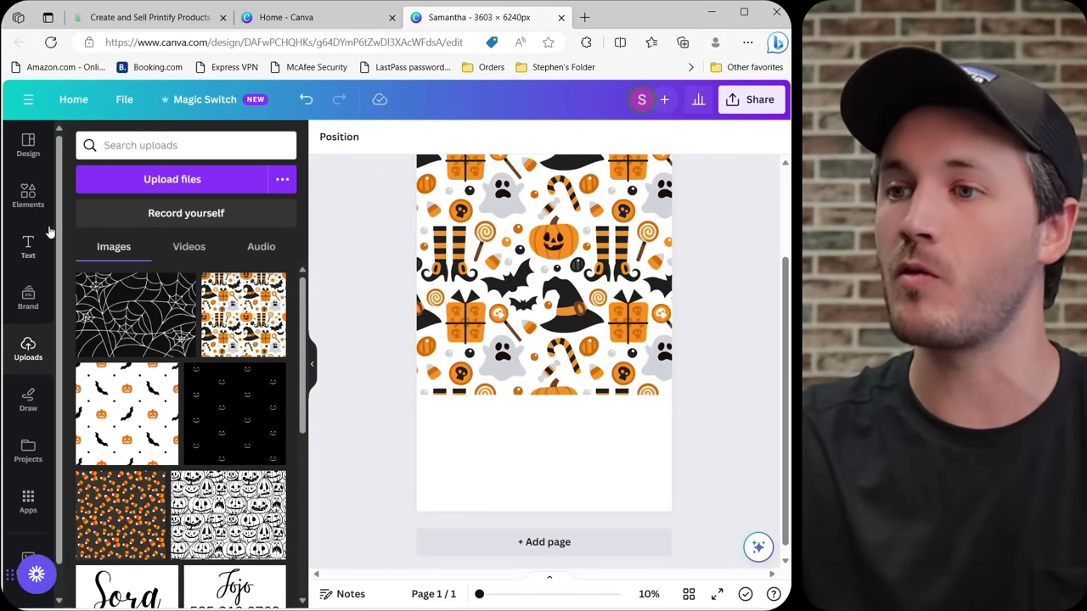
Search the photo elements for "wood" and add the light brown wood-grain photo to the page.
{"action": "left_click", "coordinate": [28, 195]}
{"action": "left_click", "coordinate": [132, 146]}
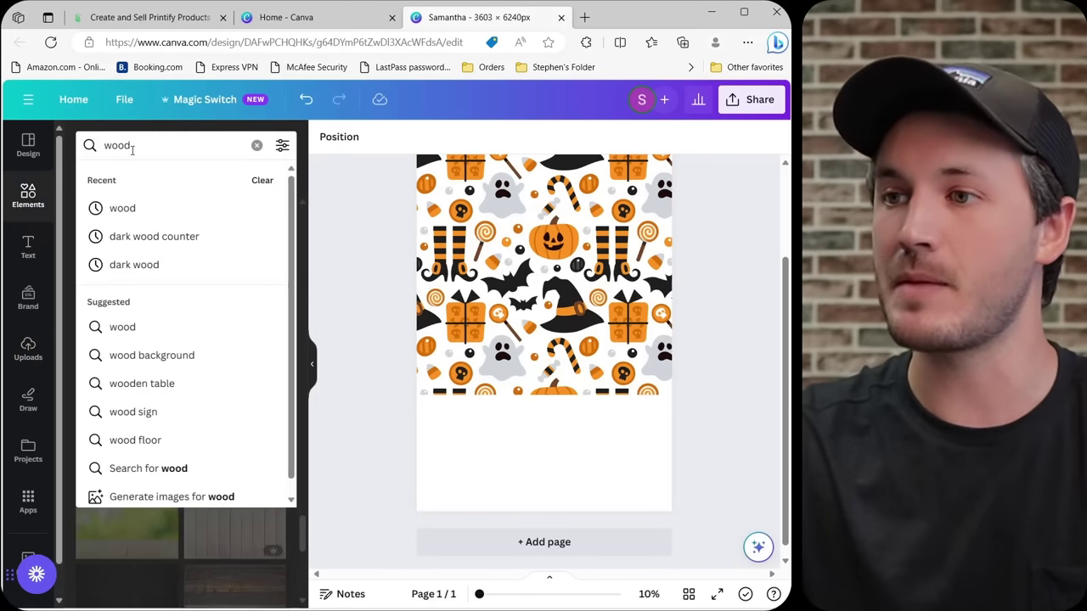
{"action": "key", "text": "Return"}
{"action": "scroll", "coordinate": [154, 321], "scroll_direction": "down", "scroll_amount": 5}
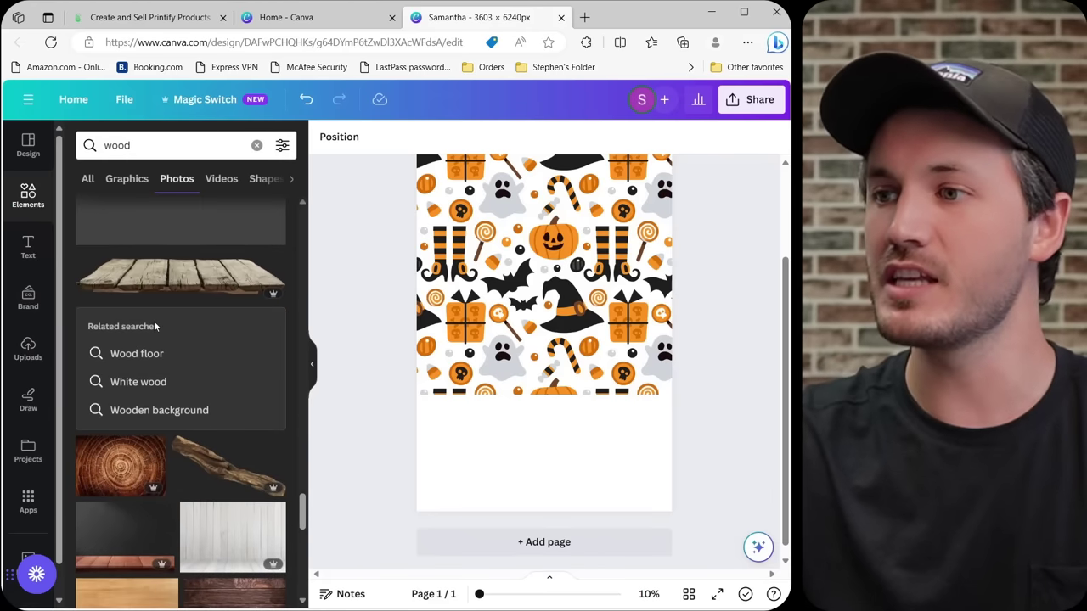
{"action": "scroll", "coordinate": [154, 326], "scroll_direction": "down", "scroll_amount": 3}
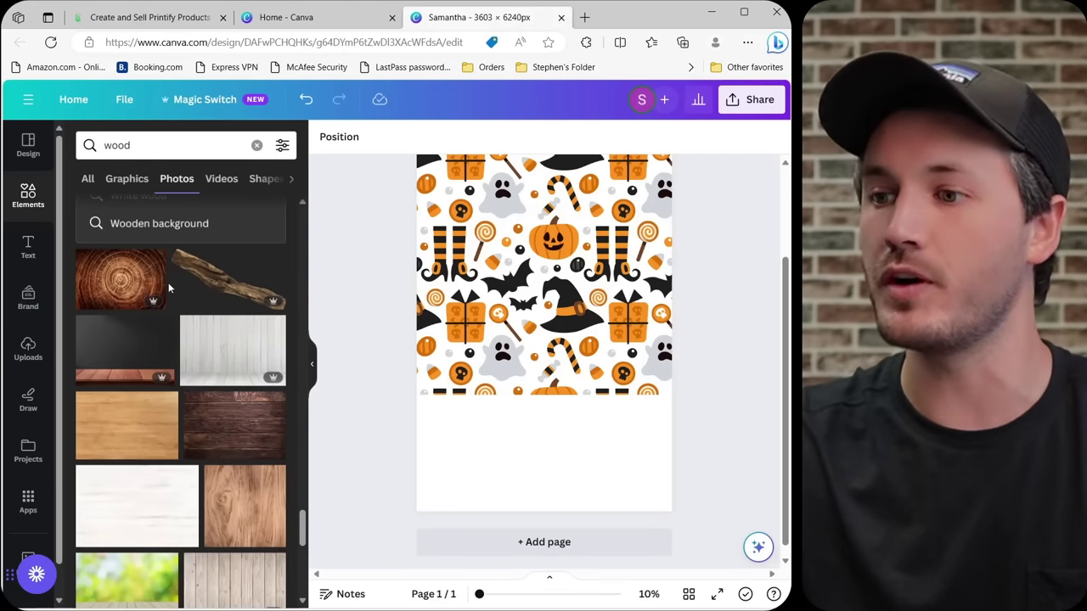
{"action": "left_click", "coordinate": [131, 434]}
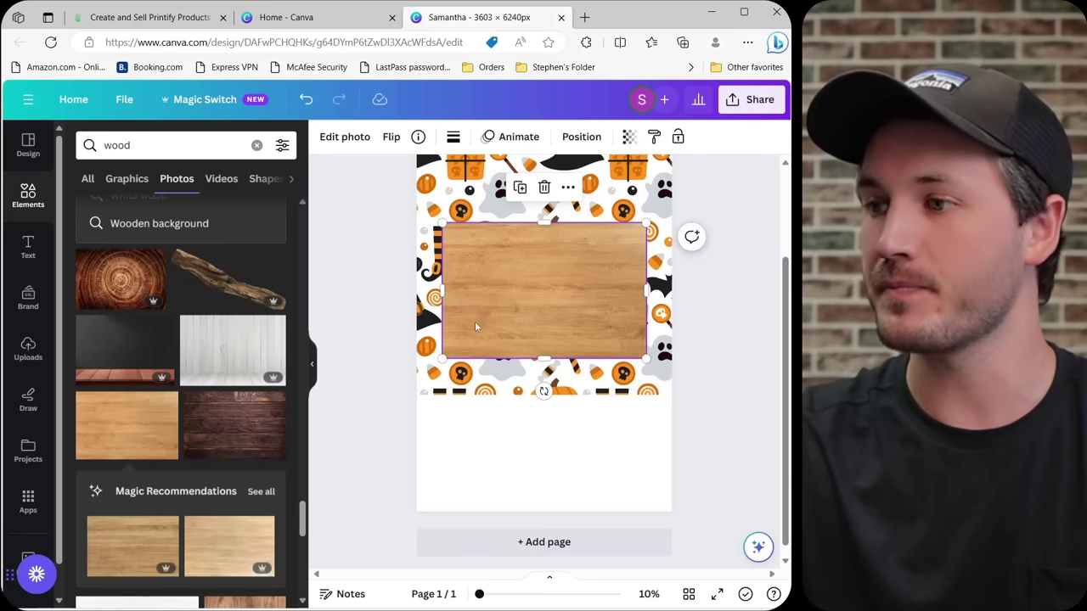
Enlarge the wood photo and place it directly below the pattern so it covers the blank lower part of the page.
{"action": "left_click_drag", "start_coordinate": [442, 357], "coordinate": [308, 555]}
{"action": "left_click_drag", "start_coordinate": [645, 222], "coordinate": [696, 450]}
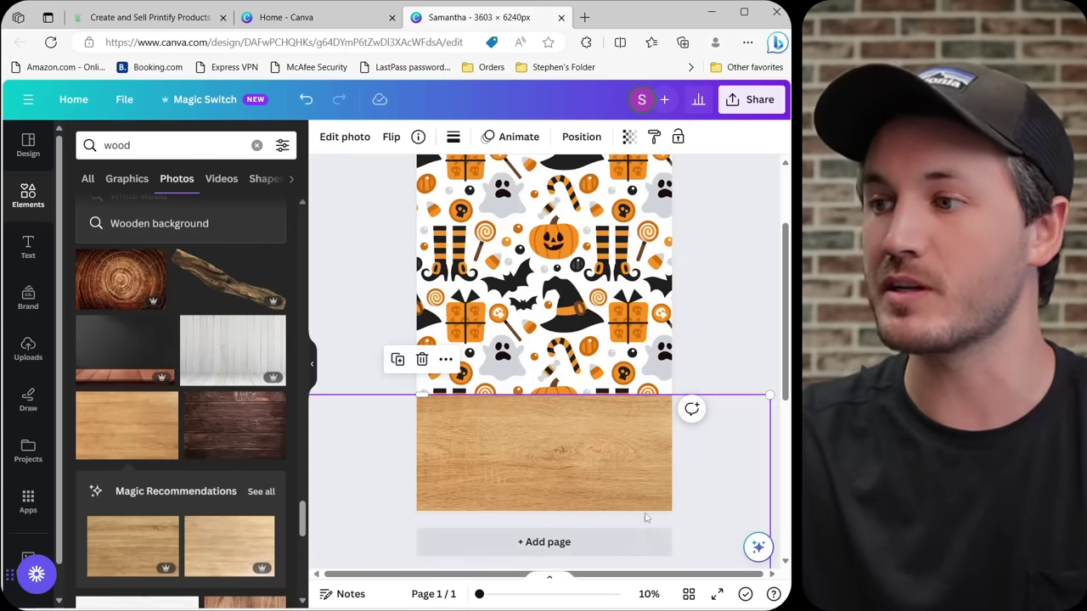
{"action": "left_click_drag", "start_coordinate": [597, 491], "coordinate": [519, 487]}
{"action": "left_click_drag", "start_coordinate": [660, 410], "coordinate": [673, 257]}
{"action": "left_click_drag", "start_coordinate": [591, 343], "coordinate": [623, 473]}
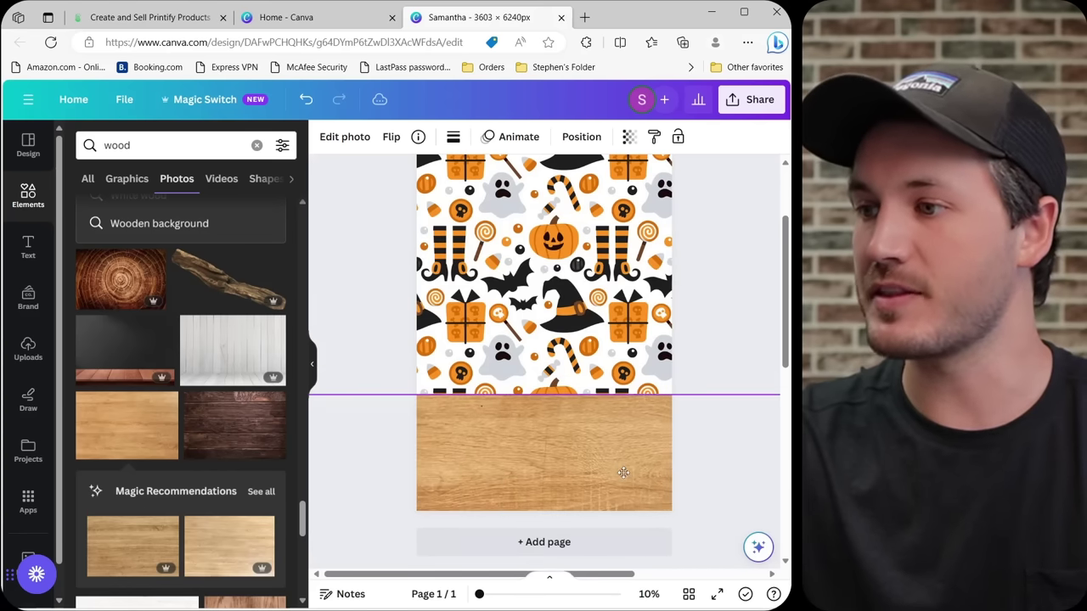
{"action": "left_click", "coordinate": [380, 314]}
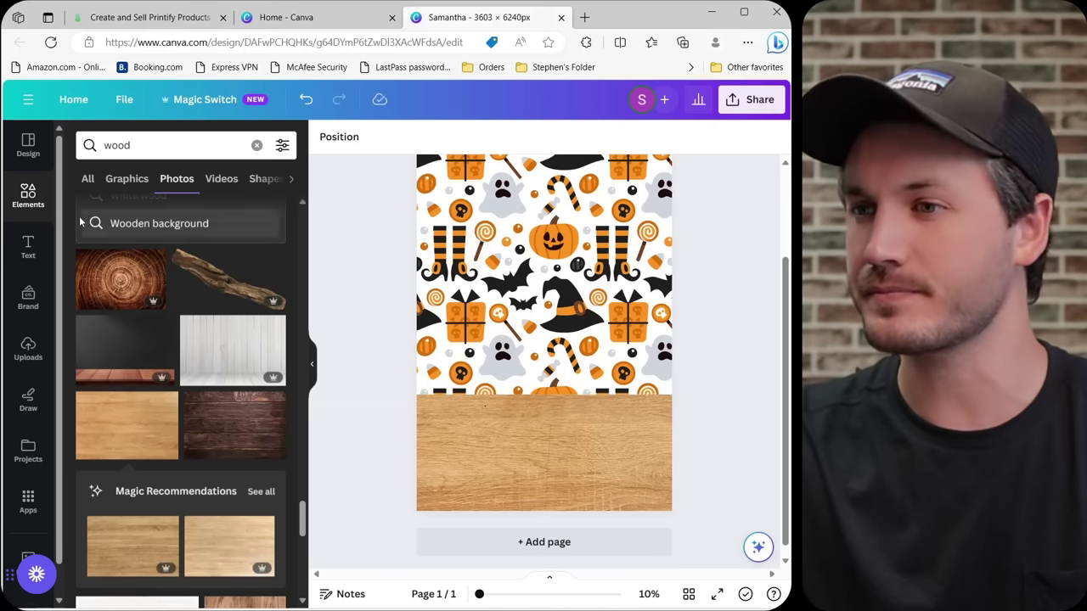
Add a subheading text, place it on the wood area and replace its wording with the customer's first name.
{"action": "left_click", "coordinate": [28, 250]}
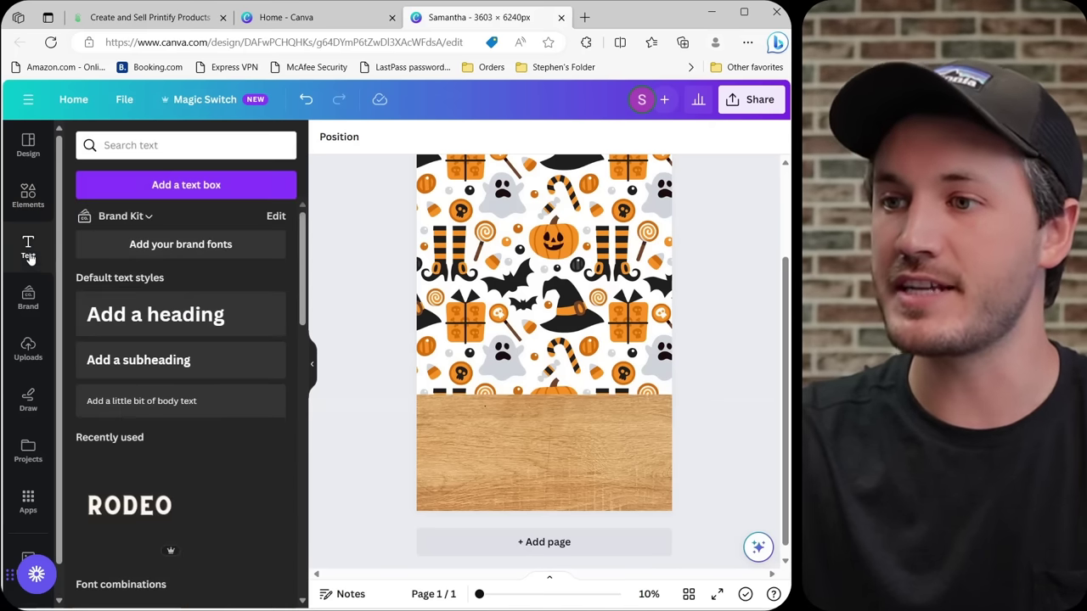
{"action": "left_click", "coordinate": [138, 360]}
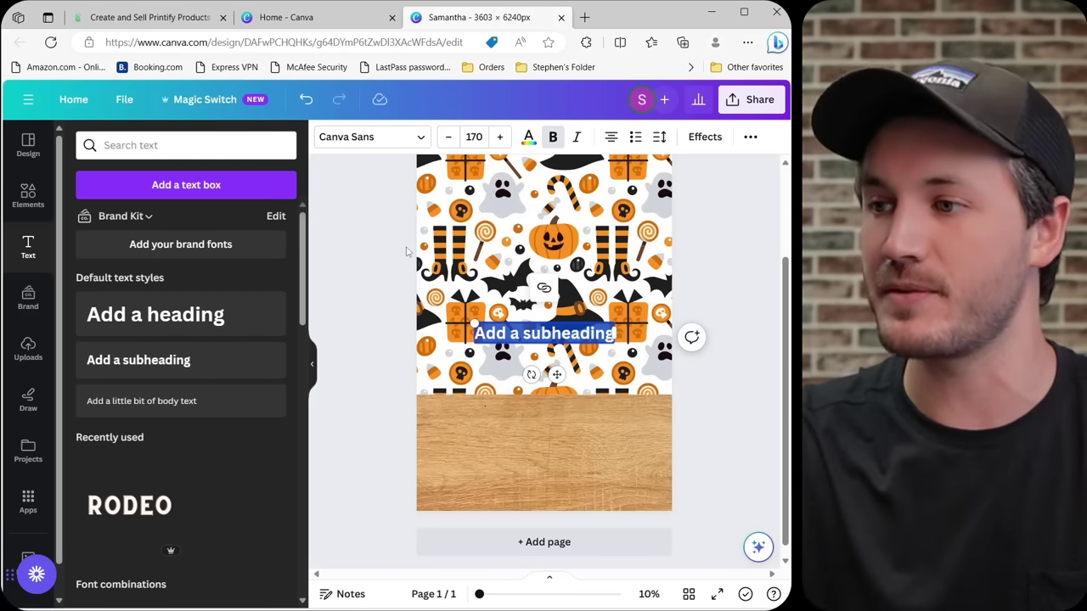
{"action": "left_click", "coordinate": [370, 255]}
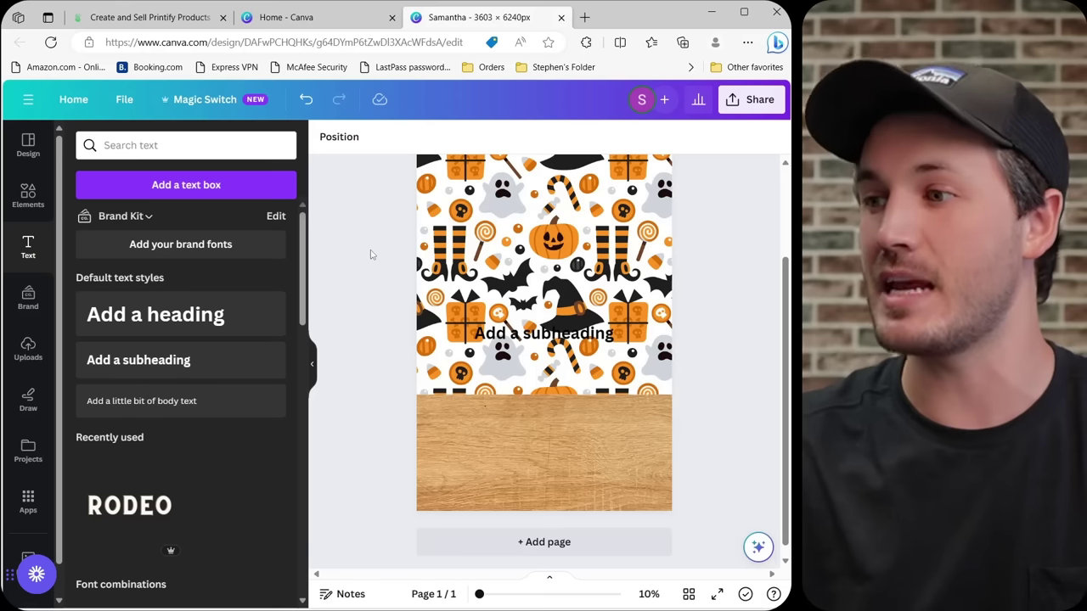
{"action": "left_click_drag", "start_coordinate": [560, 341], "coordinate": [552, 437]}
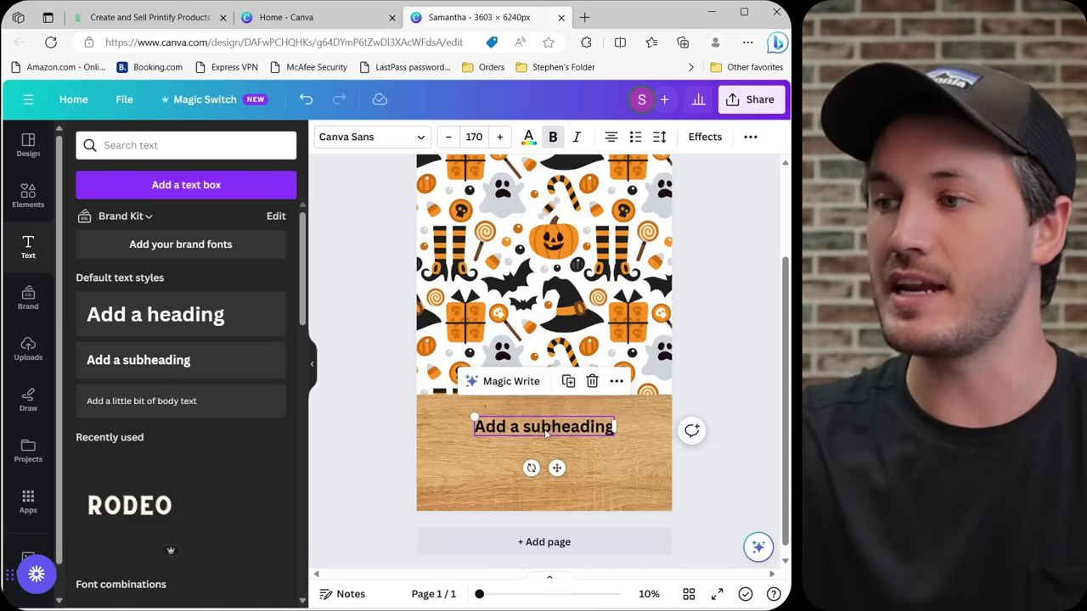
{"action": "double_click", "coordinate": [547, 434]}
{"action": "type", "text": "Samantha"}
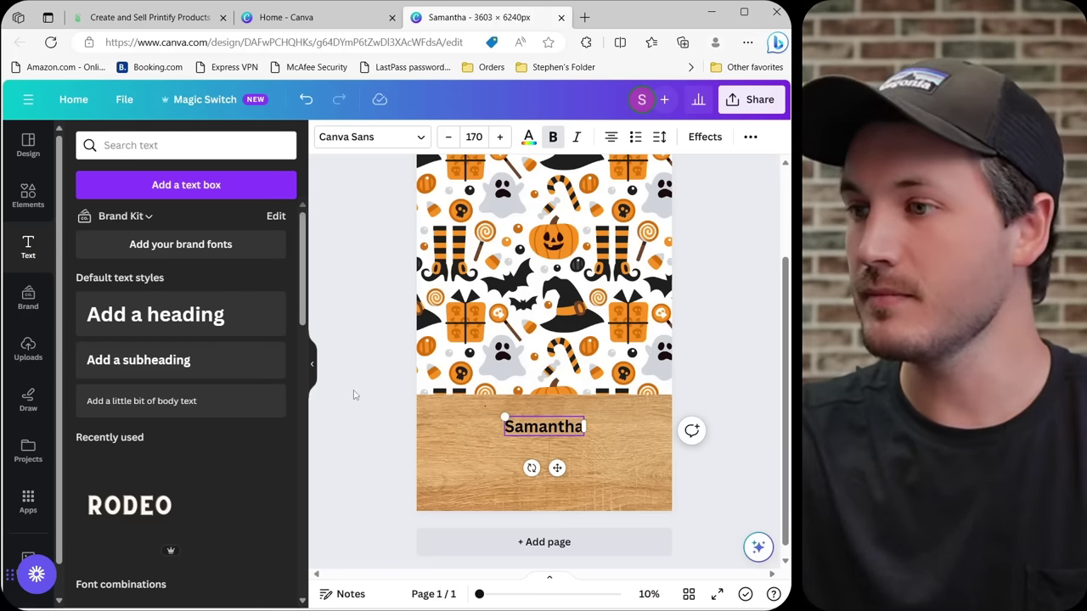
{"action": "left_click", "coordinate": [355, 392]}
Set the name's font to Engagement and enlarge the text to a font size of about 359.
{"action": "left_click", "coordinate": [574, 437]}
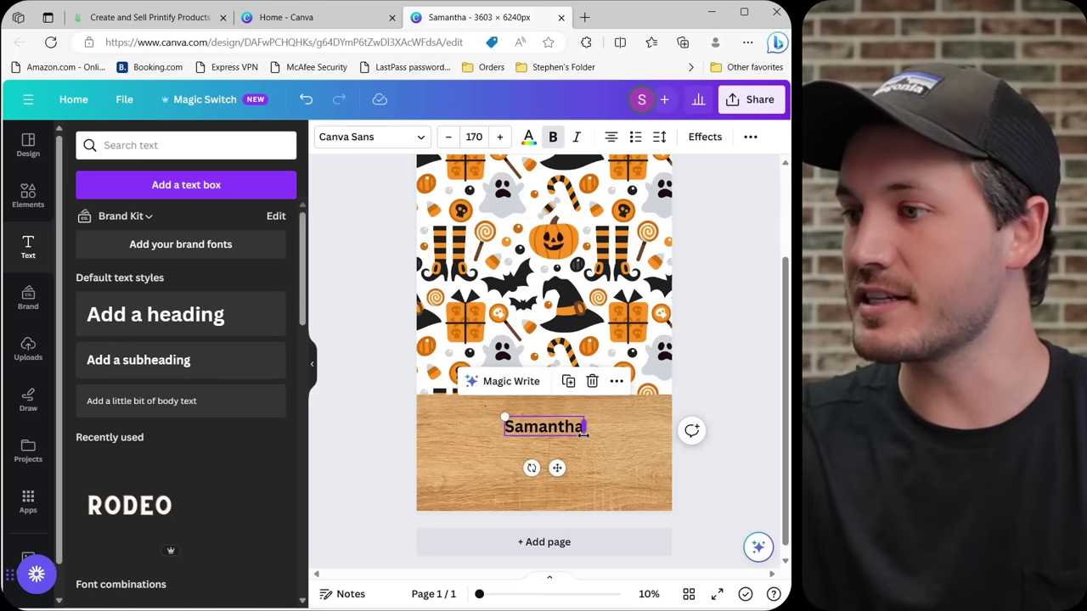
{"action": "left_click_drag", "start_coordinate": [584, 436], "coordinate": [608, 461]}
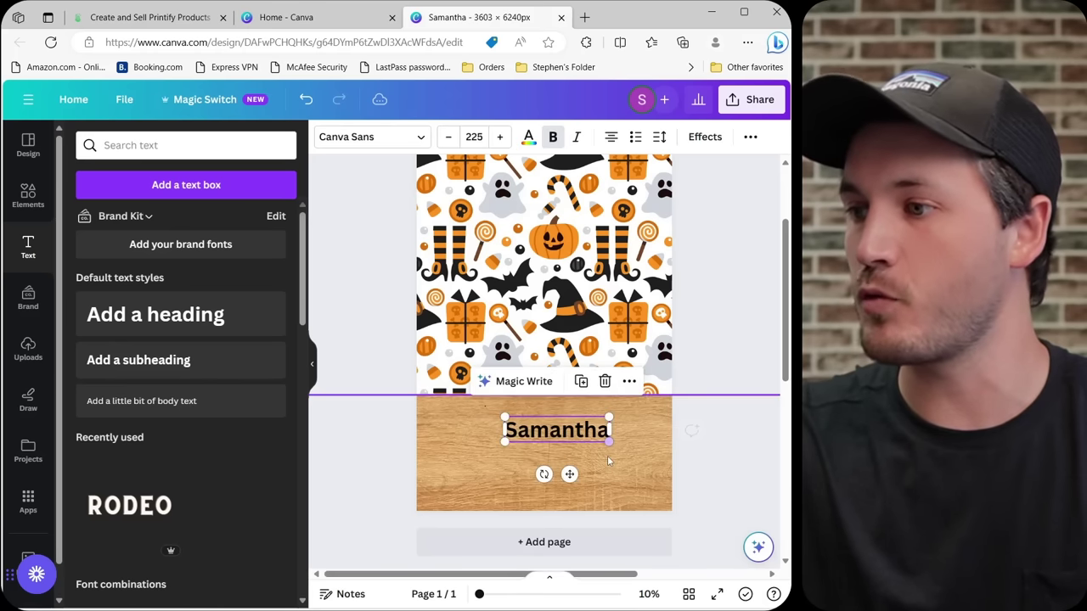
{"action": "left_click", "coordinate": [371, 136]}
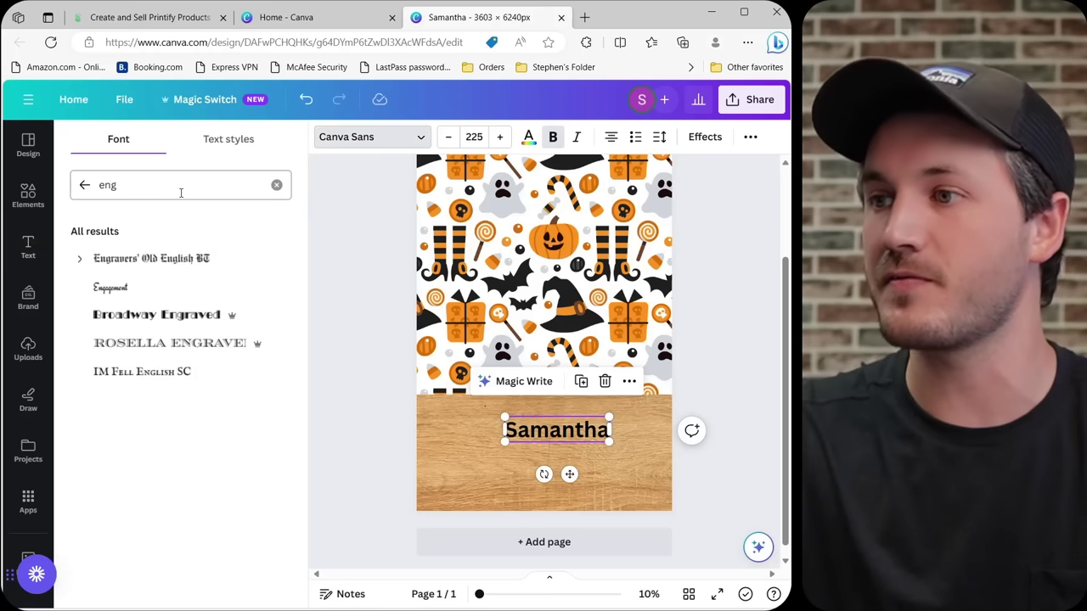
{"action": "left_click", "coordinate": [117, 294]}
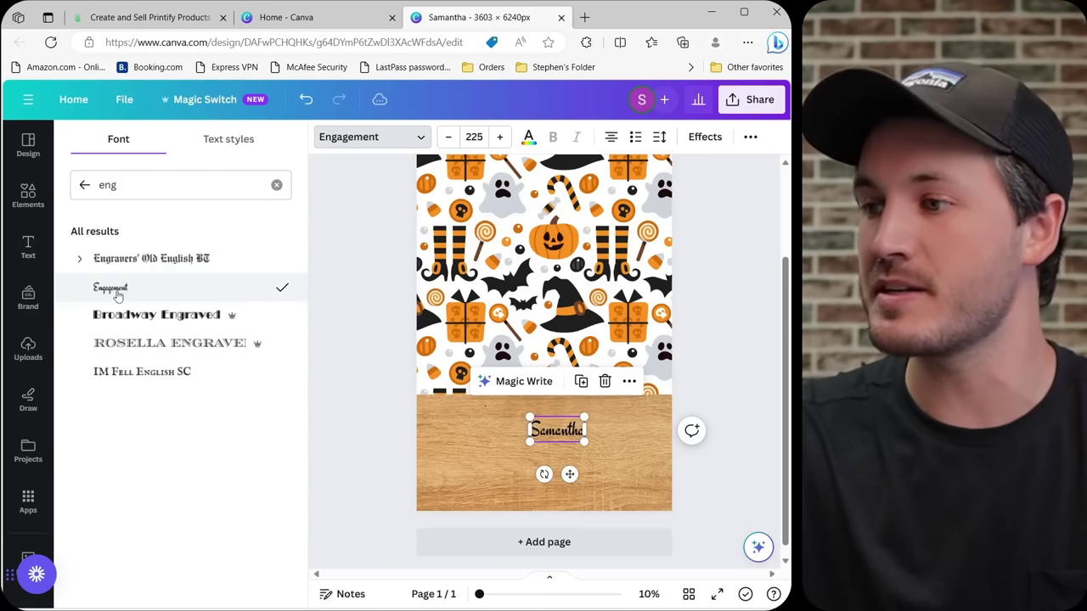
{"action": "left_click_drag", "start_coordinate": [584, 442], "coordinate": [616, 456]}
{"action": "key", "text": "Escape"}
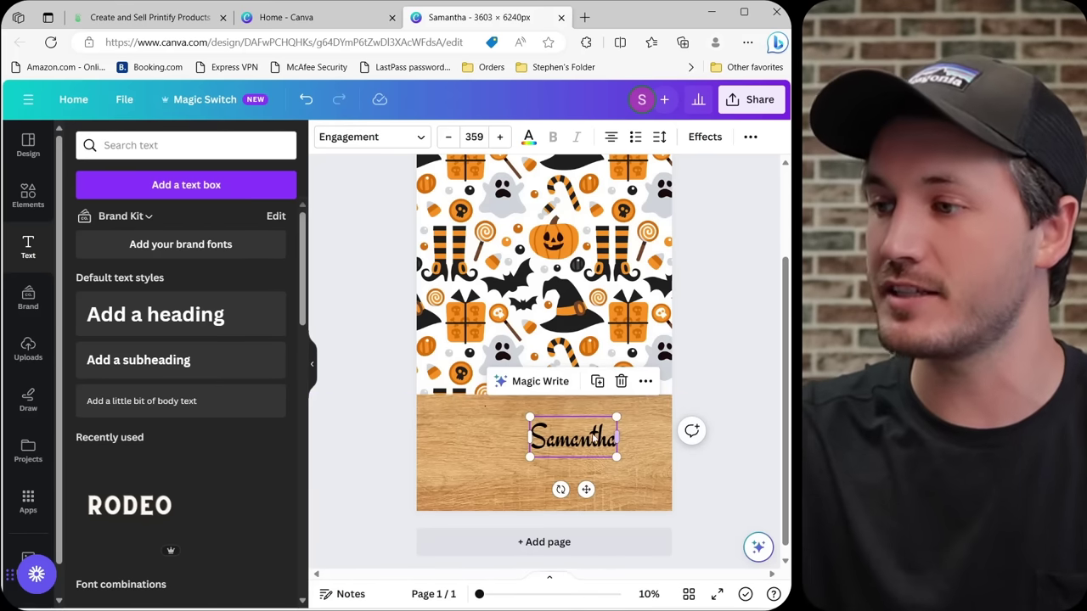
Search the text colours for "brown" and colour the name with the darkest brown of the Coffee Blues palette.
{"action": "double_click", "coordinate": [583, 452]}
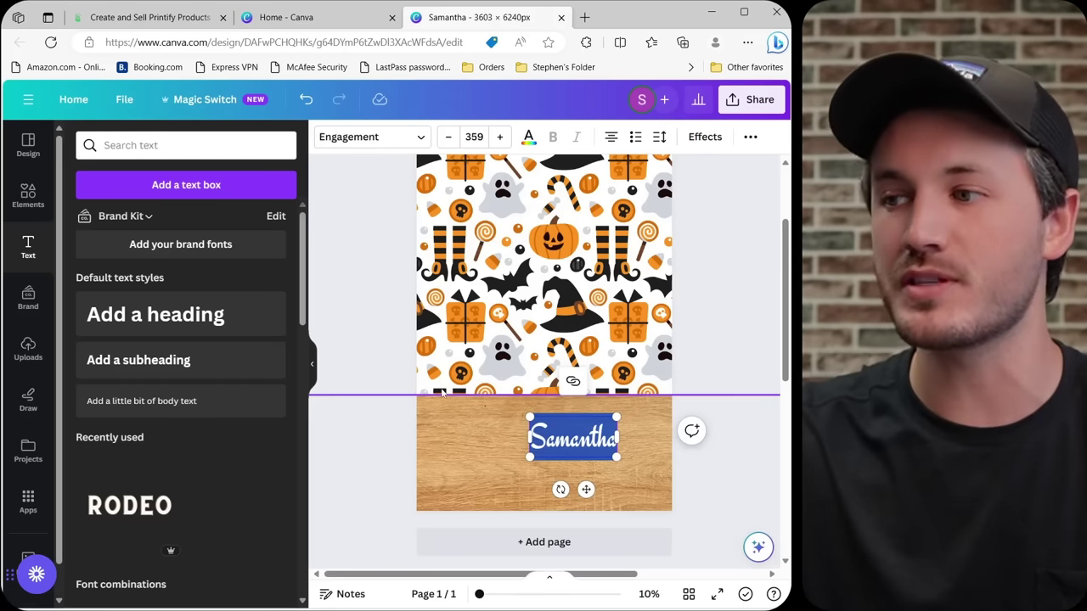
{"action": "left_click", "coordinate": [346, 363]}
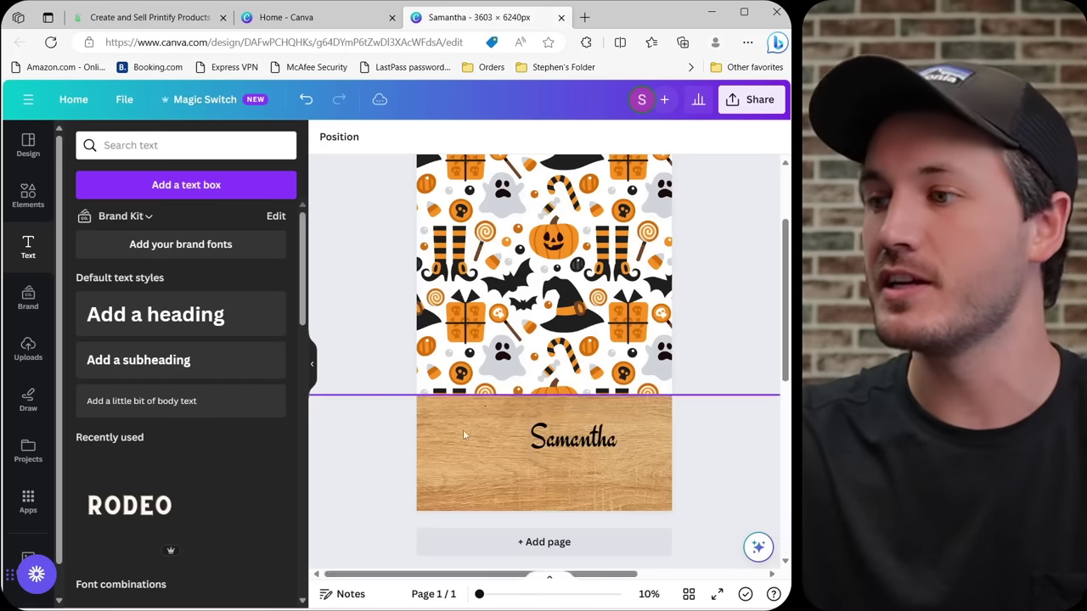
{"action": "left_click", "coordinate": [573, 438]}
{"action": "left_click", "coordinate": [573, 438]}
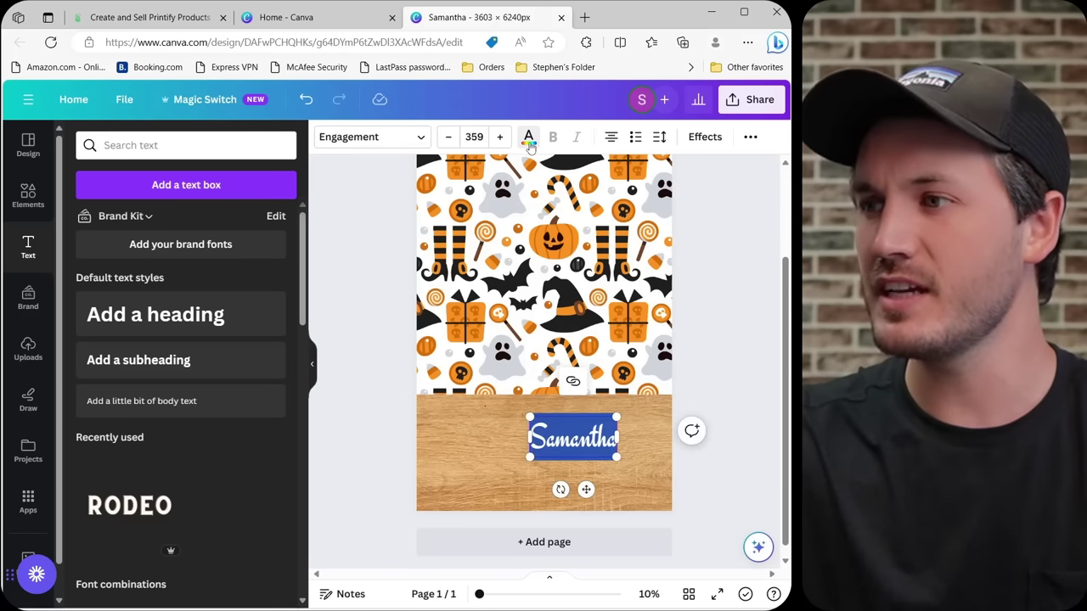
{"action": "left_click", "coordinate": [528, 139]}
{"action": "left_click", "coordinate": [188, 150]}
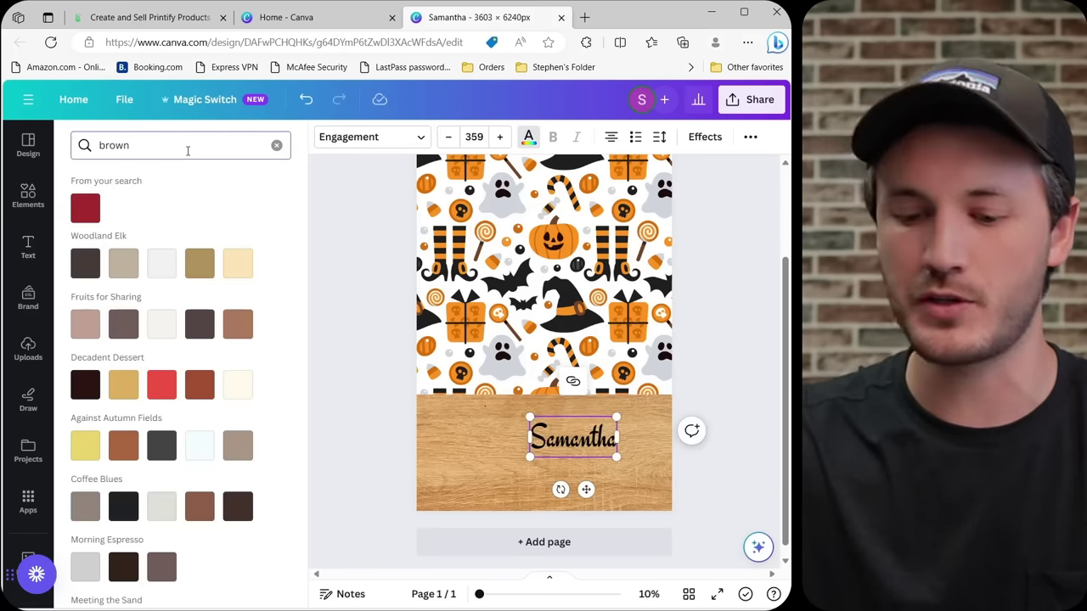
{"action": "scroll", "coordinate": [201, 390], "scroll_direction": "down", "scroll_amount": 2}
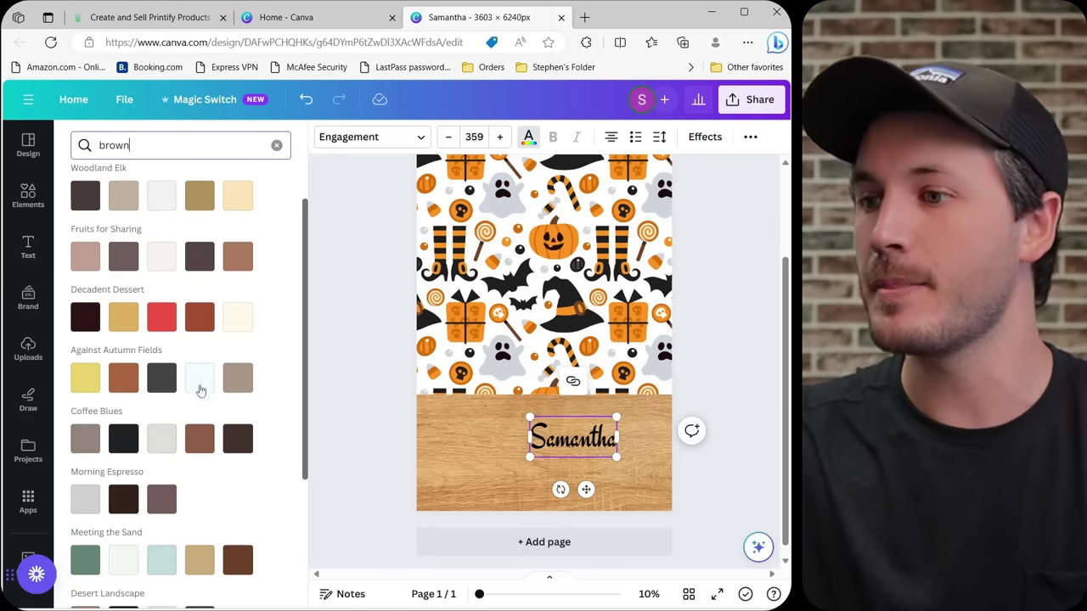
{"action": "left_click", "coordinate": [239, 439]}
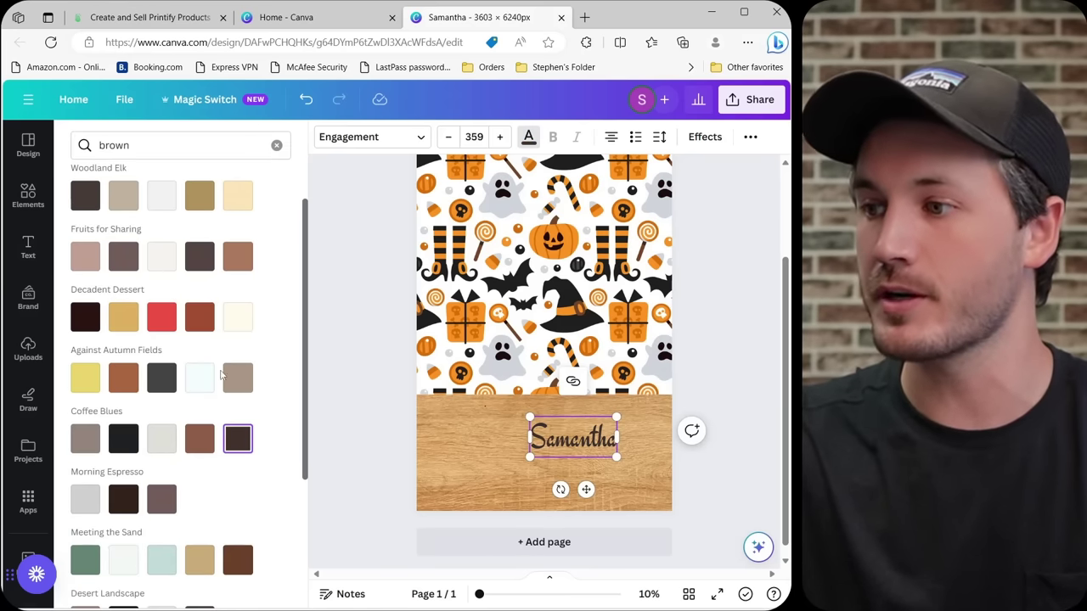
{"action": "scroll", "coordinate": [181, 300], "scroll_direction": "down", "scroll_amount": 4}
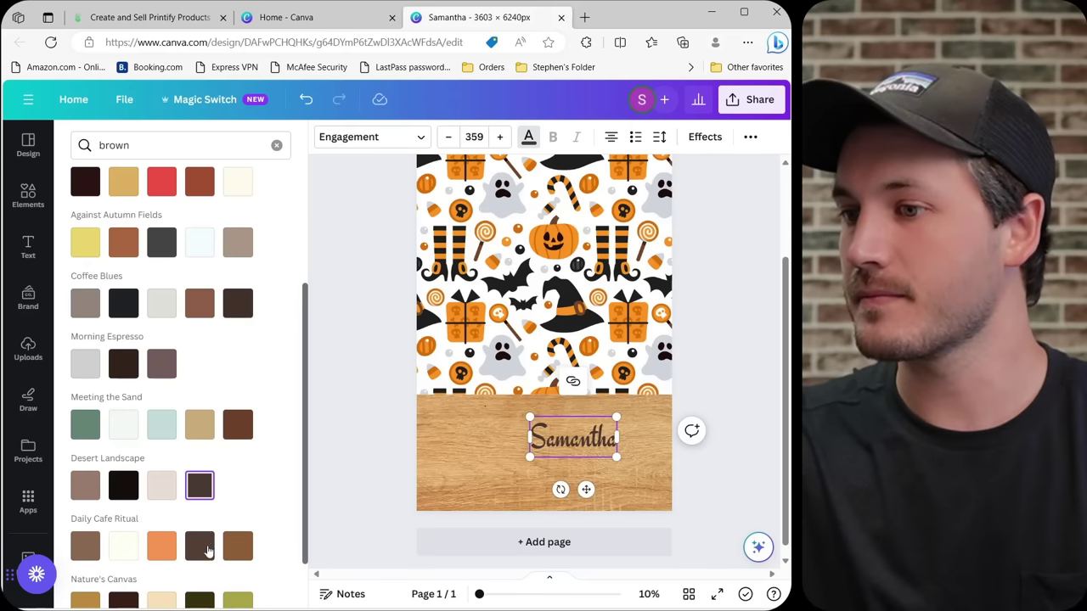
{"action": "left_click", "coordinate": [208, 552]}
{"action": "left_click", "coordinate": [236, 313]}
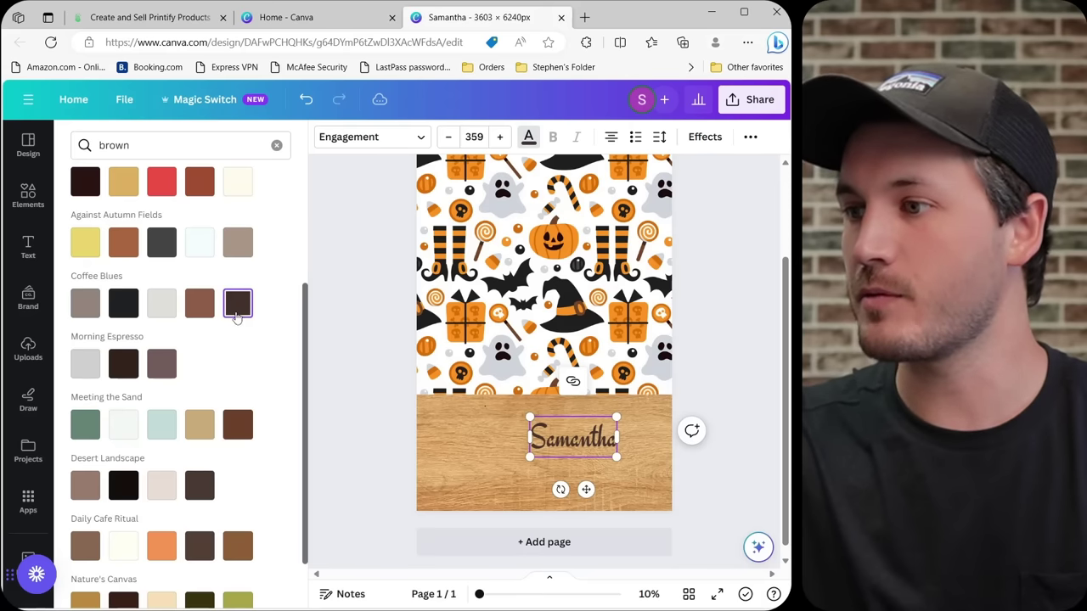
Move the name slightly up and to the right on the wood panel.
{"action": "left_click", "coordinate": [706, 322]}
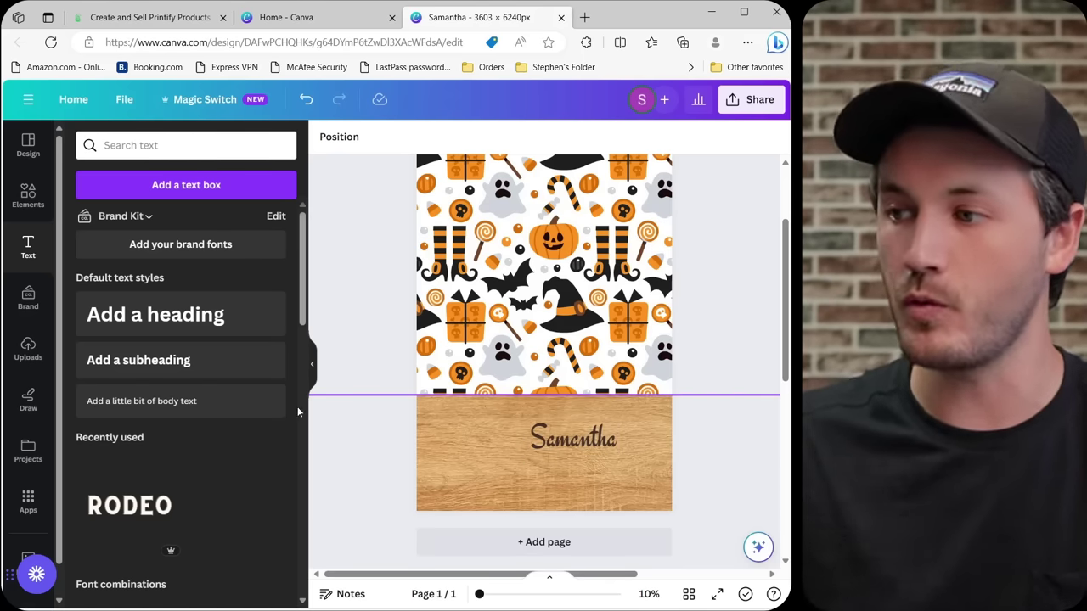
{"action": "left_click", "coordinate": [312, 363]}
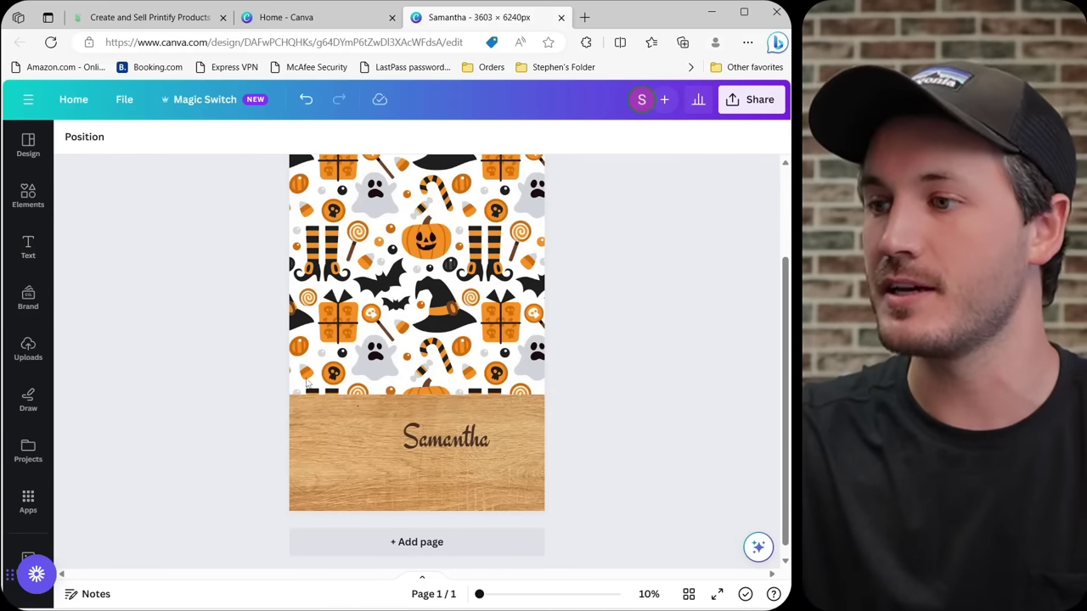
{"action": "left_click_drag", "start_coordinate": [434, 446], "coordinate": [448, 435]}
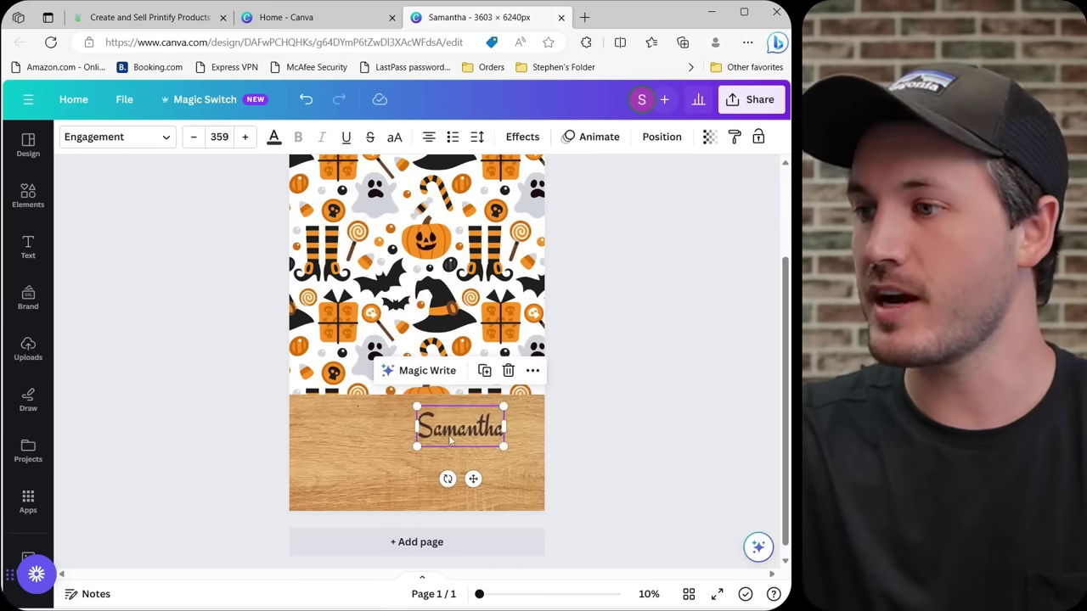
{"action": "left_click", "coordinate": [246, 383]}
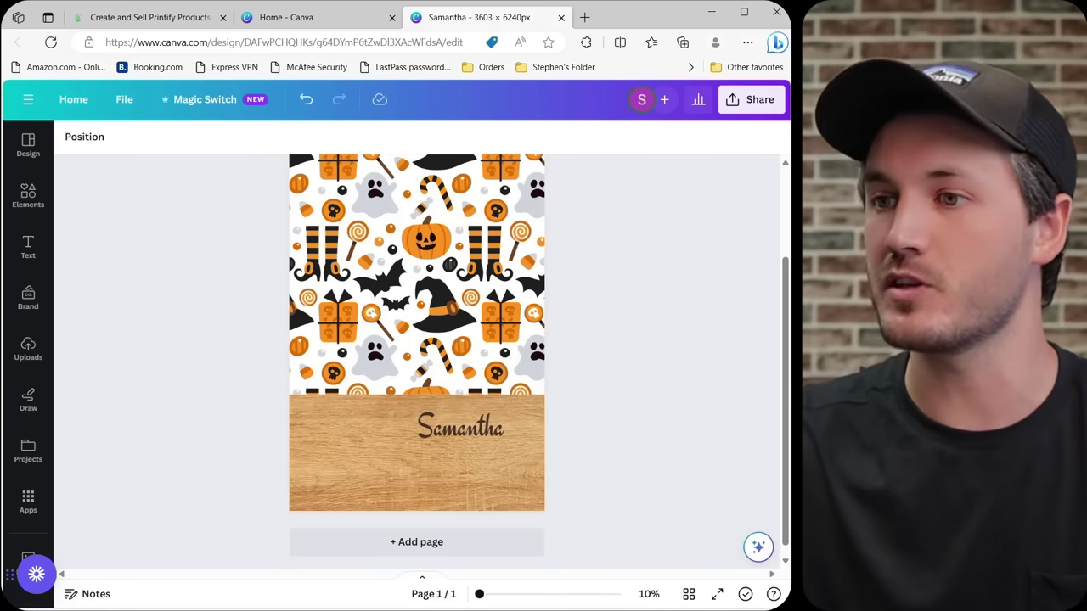
Search the elements library for "line" and clear the search again.
{"action": "left_click", "coordinate": [28, 195]}
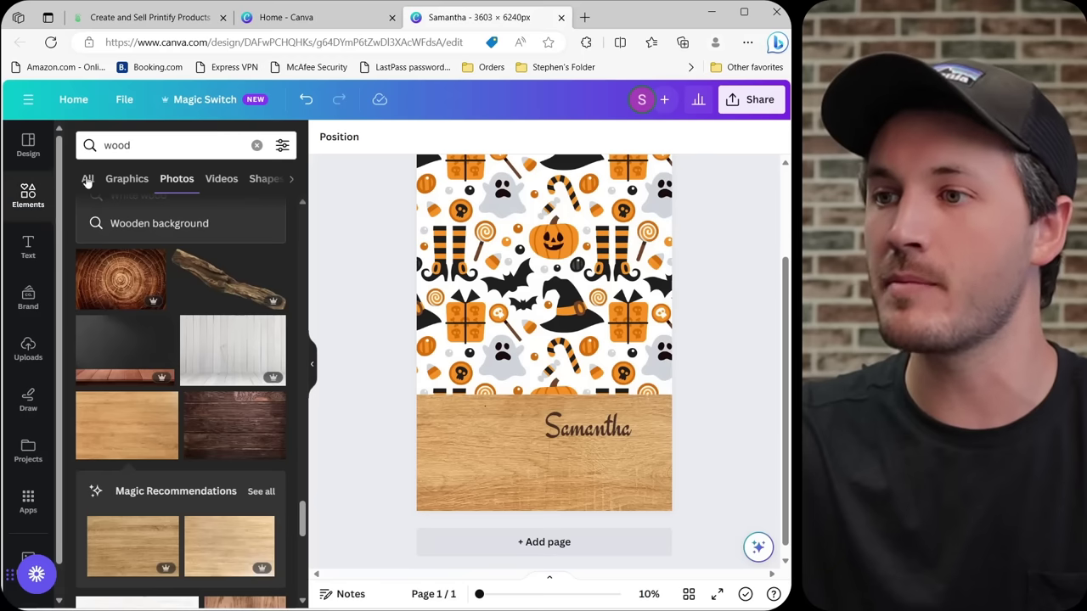
{"action": "left_click", "coordinate": [118, 145]}
{"action": "double_click", "coordinate": [117, 145]}
{"action": "type", "text": "line"}
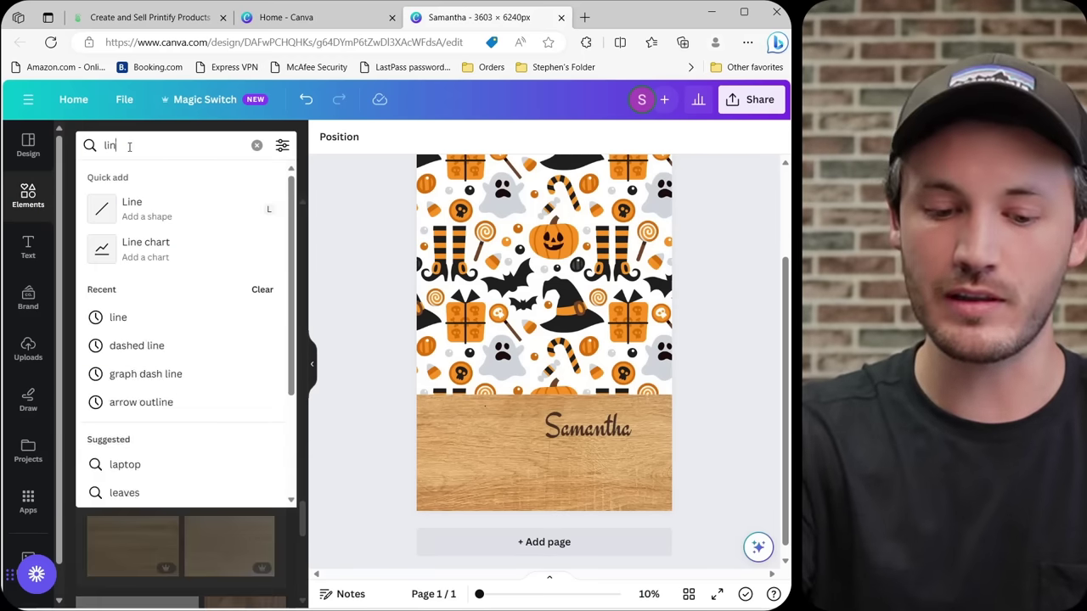
{"action": "key", "text": "Return"}
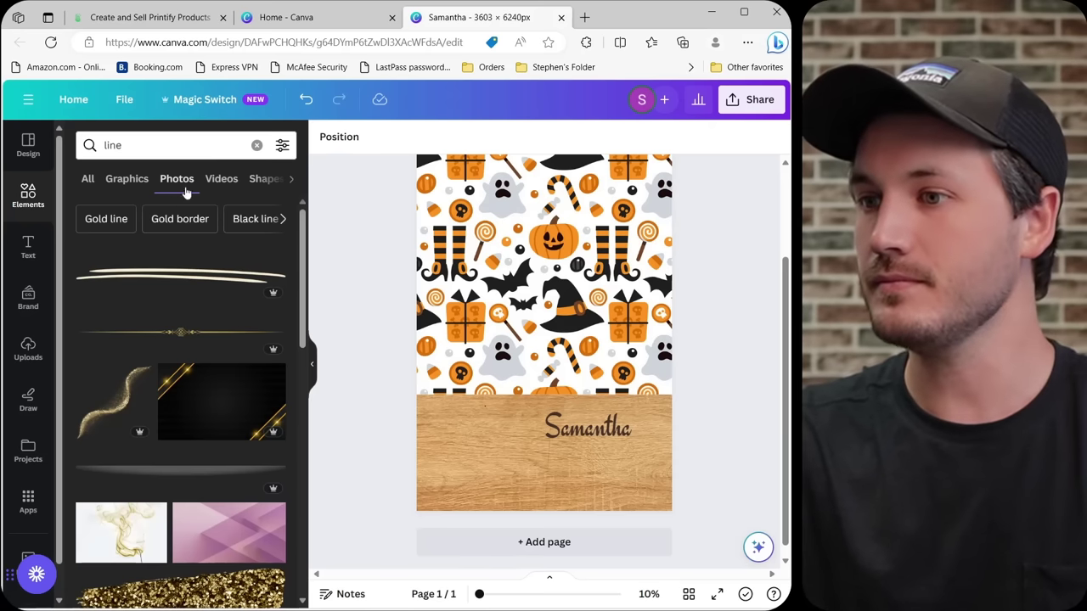
{"action": "left_click", "coordinate": [256, 145]}
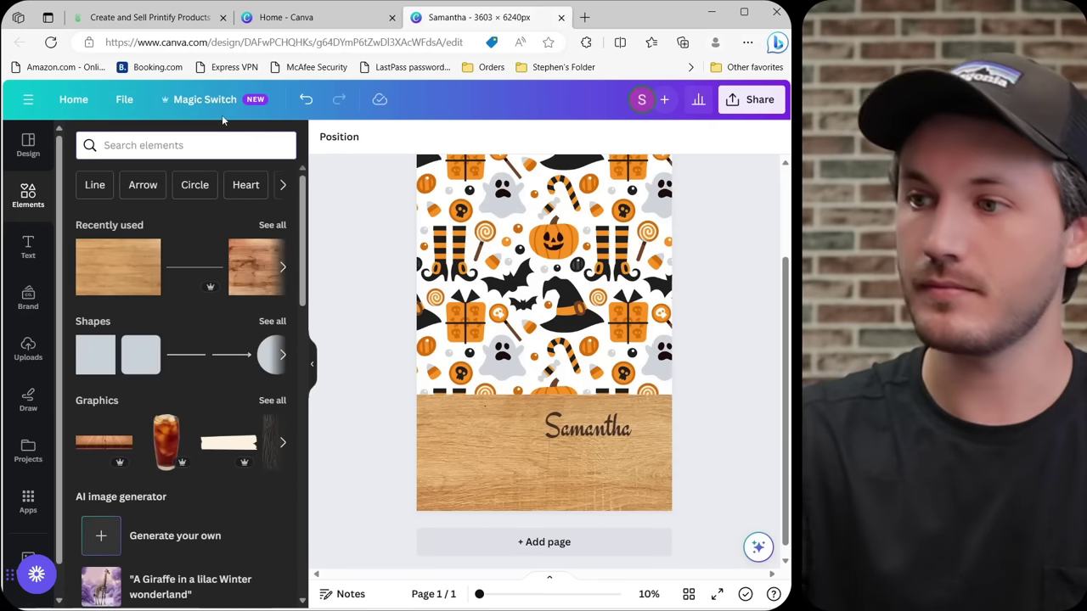
Add a plain straight line and stretch it across the full page width along the seam between pattern and wood.
{"action": "left_click", "coordinate": [195, 364]}
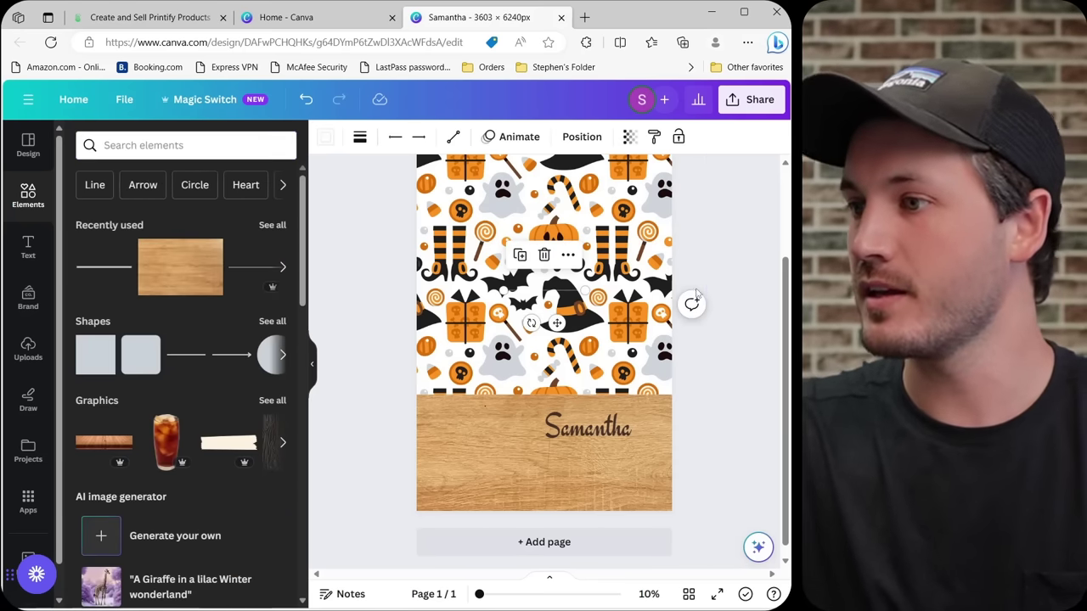
{"action": "left_click_drag", "start_coordinate": [598, 320], "coordinate": [670, 394]}
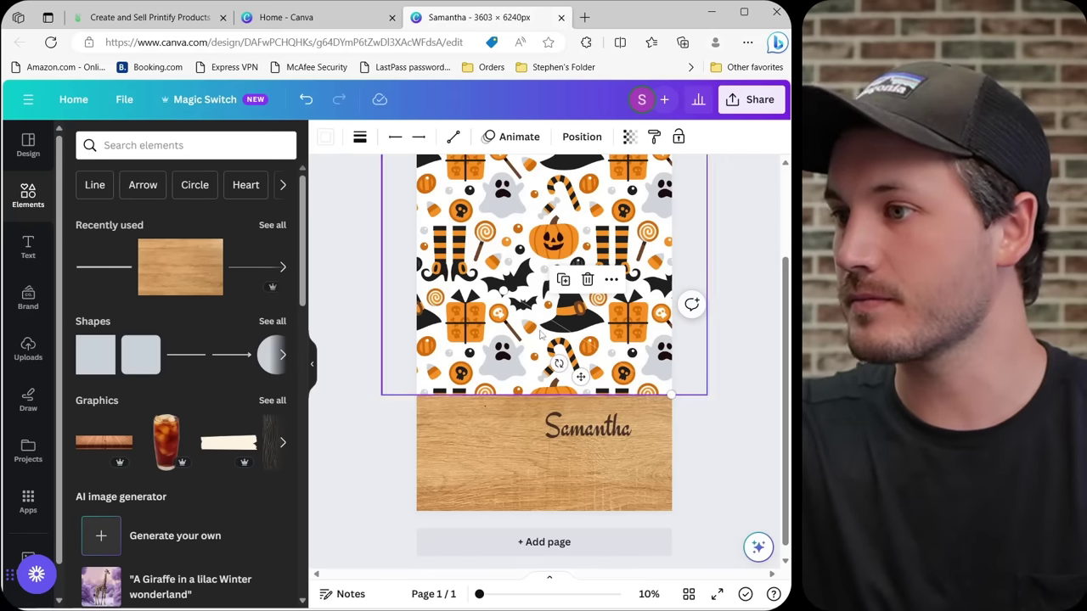
{"action": "left_click_drag", "start_coordinate": [503, 291], "coordinate": [416, 394]}
Set the seam line's weight to 7 and colour it with the dark brown from the document colours.
{"action": "left_click", "coordinate": [360, 138]}
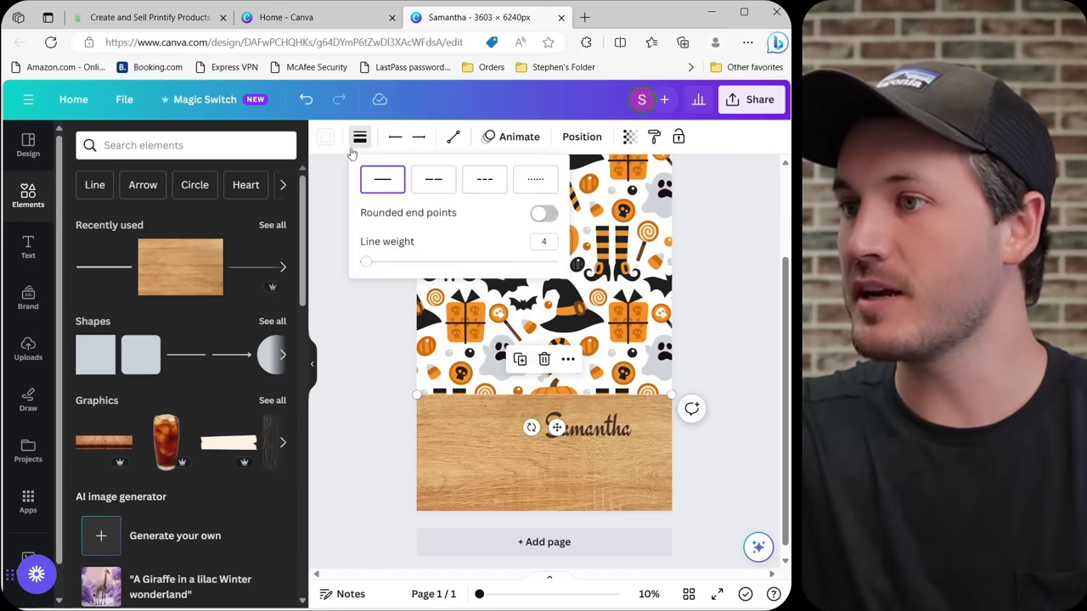
{"action": "left_click", "coordinate": [553, 242]}
{"action": "type", "text": "7"}
{"action": "key", "text": "Return"}
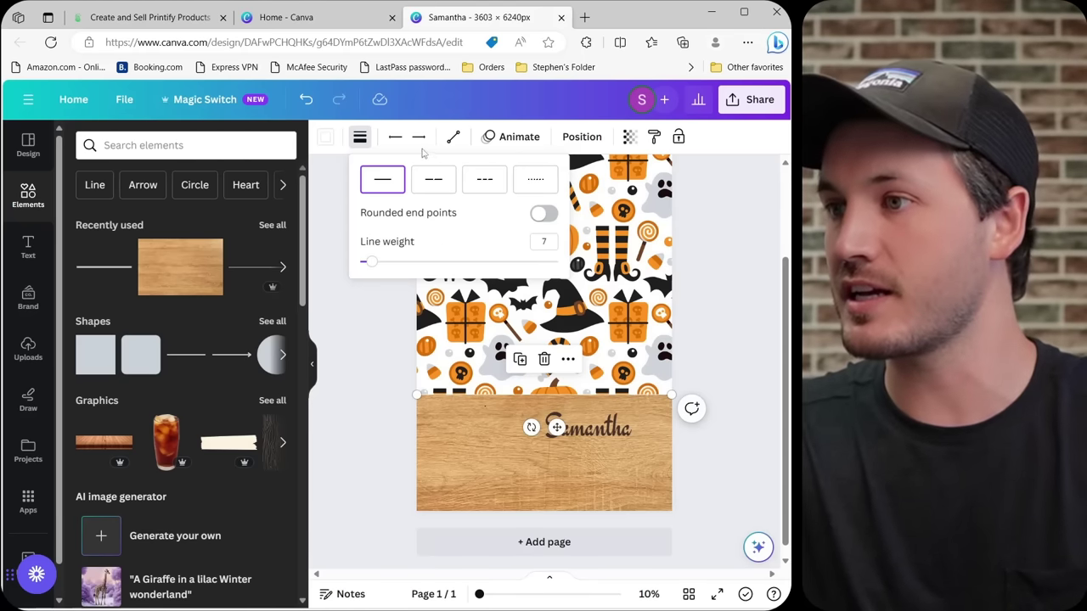
{"action": "left_click", "coordinate": [326, 137]}
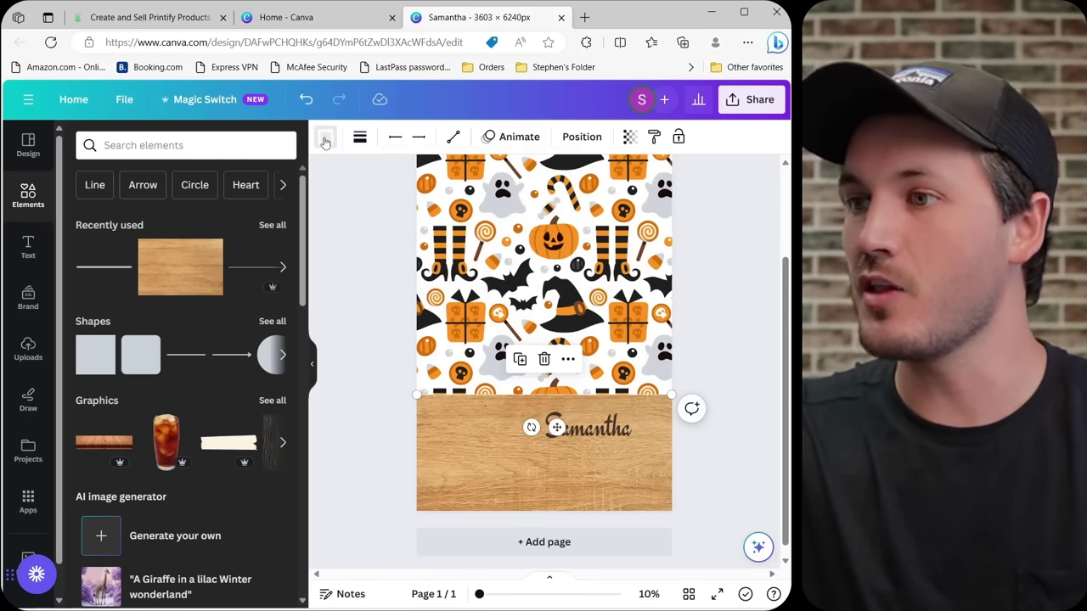
{"action": "left_click", "coordinate": [125, 224]}
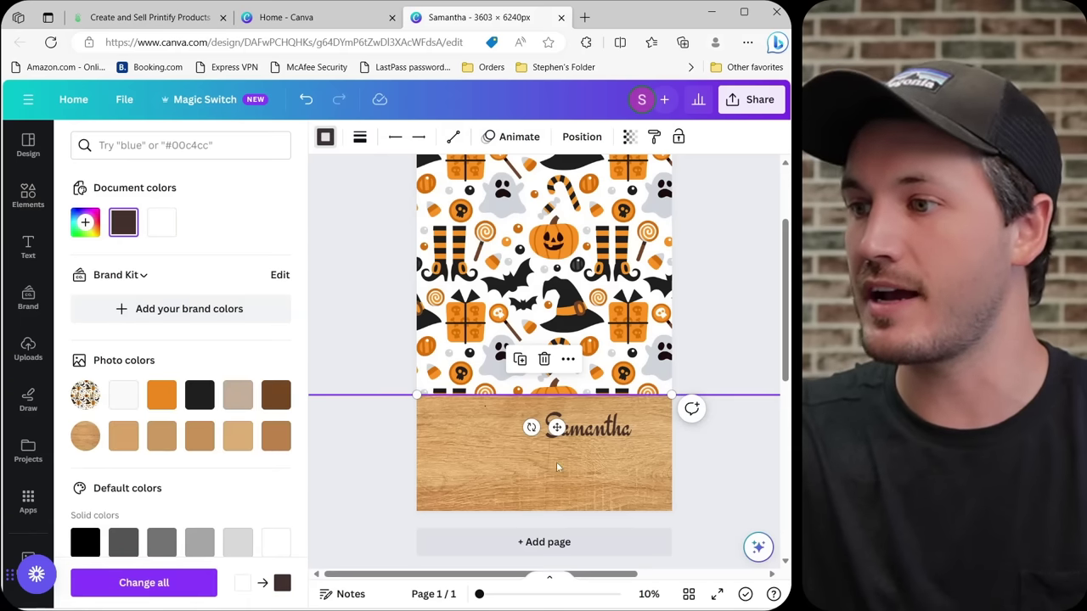
{"action": "left_click", "coordinate": [392, 377]}
{"action": "left_click", "coordinate": [371, 412]}
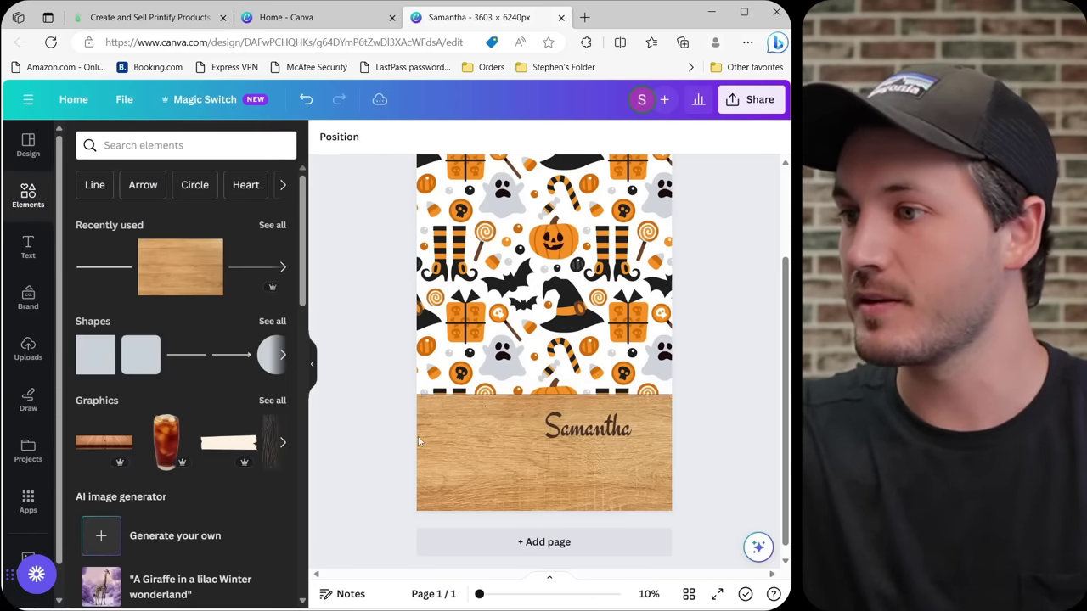
{"action": "left_click", "coordinate": [465, 397]}
{"action": "left_click_drag", "start_coordinate": [416, 395], "coordinate": [414, 444]}
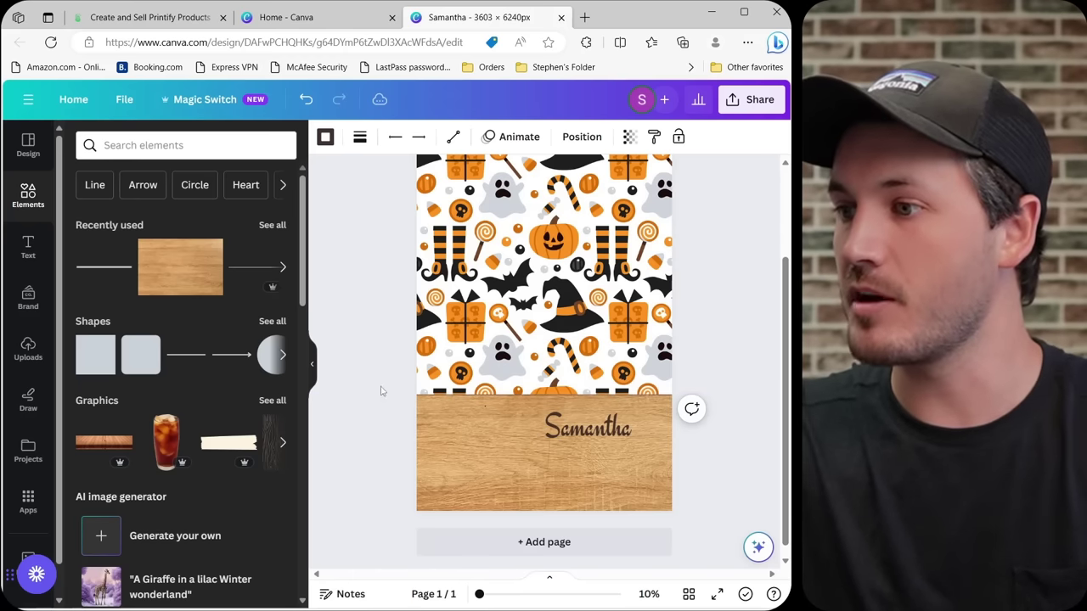
{"action": "left_click", "coordinate": [363, 337]}
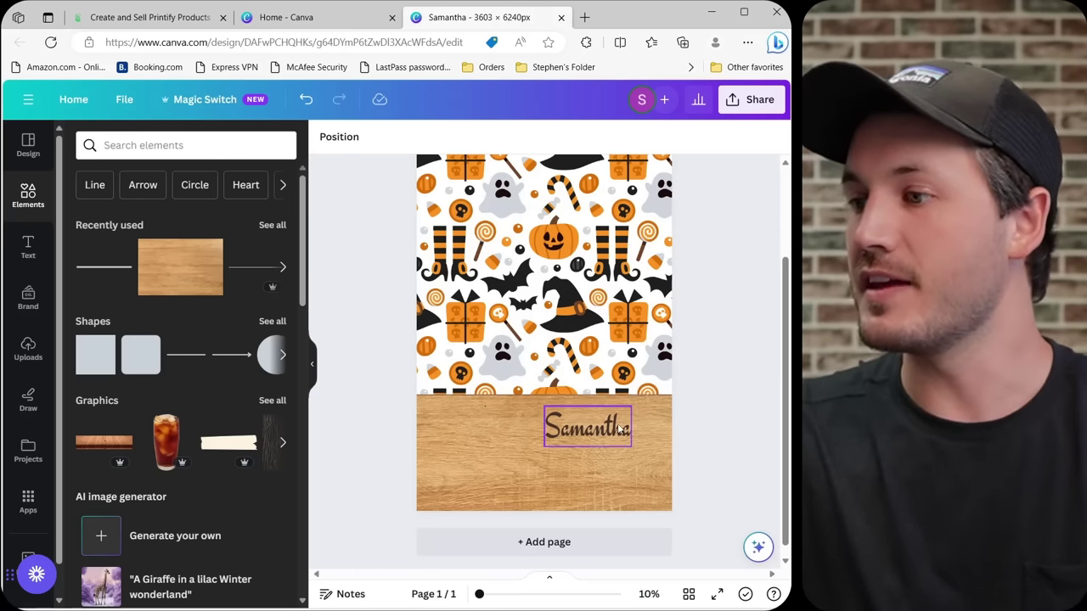
{"action": "left_click_drag", "start_coordinate": [642, 401], "coordinate": [643, 436]}
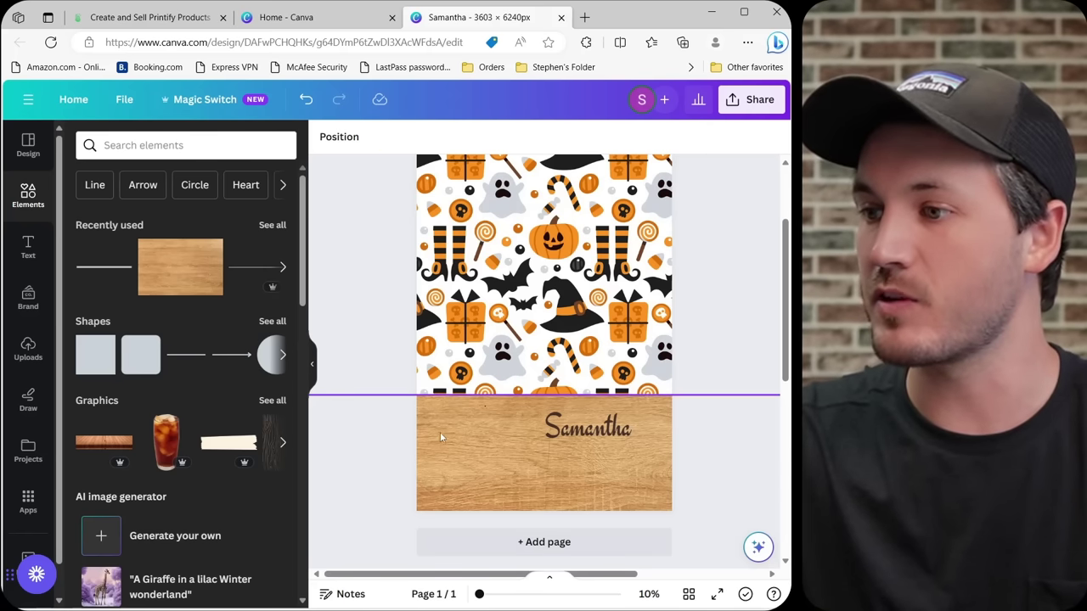
Try enlarging the customer's name on the wood panel to a font size of 395.
{"action": "mouse_move", "coordinate": [592, 430]}
{"action": "left_mouse_down"}
{"action": "mouse_move", "coordinate": [629, 439]}
{"action": "mouse_move", "coordinate": [537, 445]}
{"action": "mouse_move", "coordinate": [591, 423]}
{"action": "left_mouse_up"}
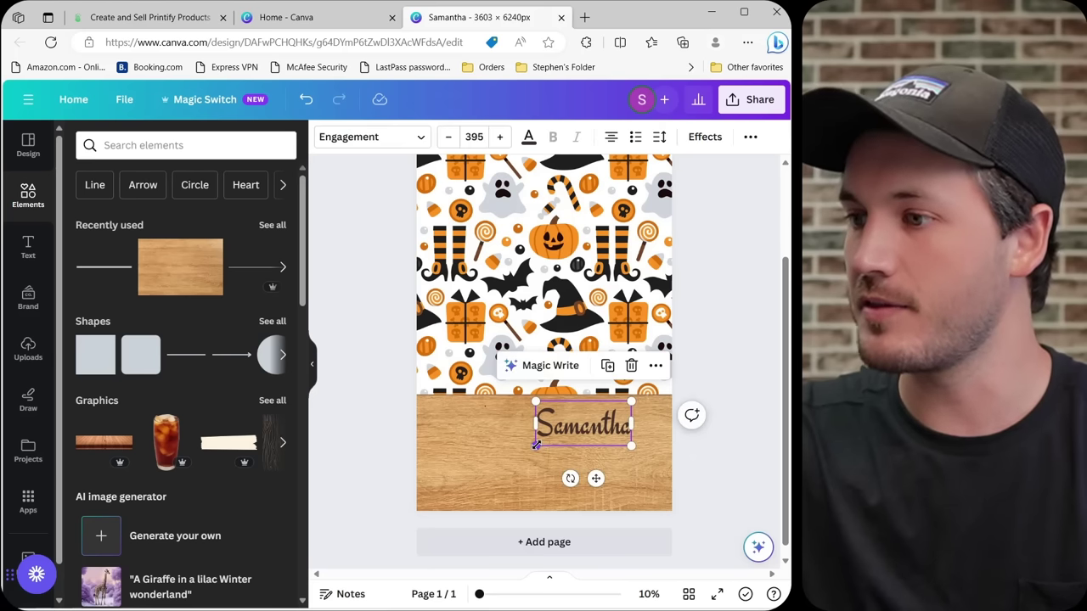
{"action": "left_click_drag", "start_coordinate": [536, 444], "coordinate": [538, 447]}
{"action": "left_click", "coordinate": [724, 368]}
Review the whole page from the pattern down to the name and the wood panel.
{"action": "scroll", "coordinate": [724, 368], "scroll_direction": "up", "scroll_amount": 3}
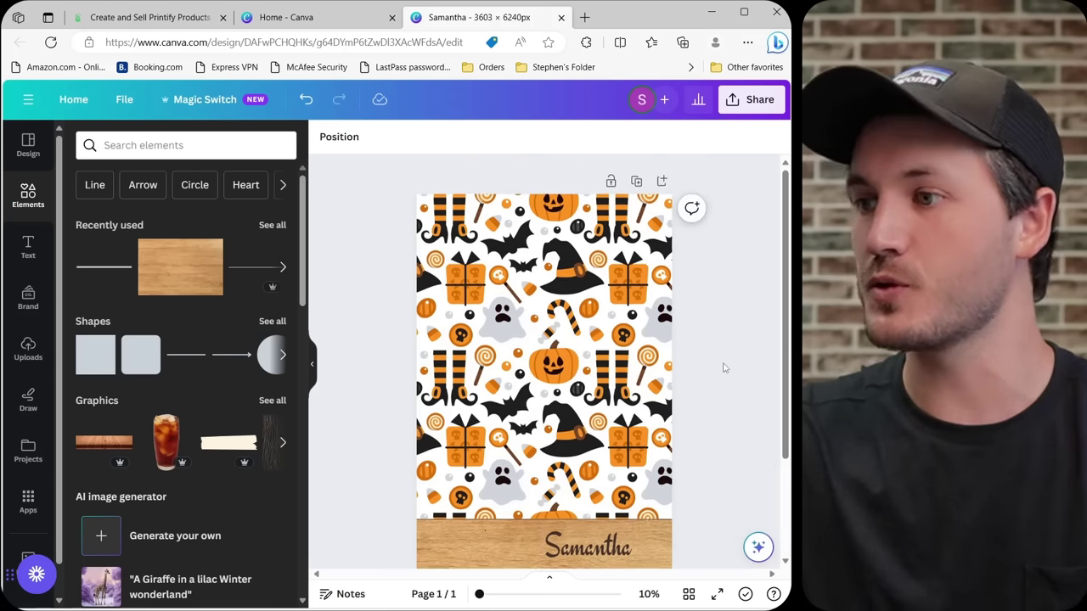
{"action": "scroll", "coordinate": [724, 368], "scroll_direction": "down", "scroll_amount": 2}
{"action": "scroll", "coordinate": [713, 399], "scroll_direction": "down", "scroll_amount": 2}
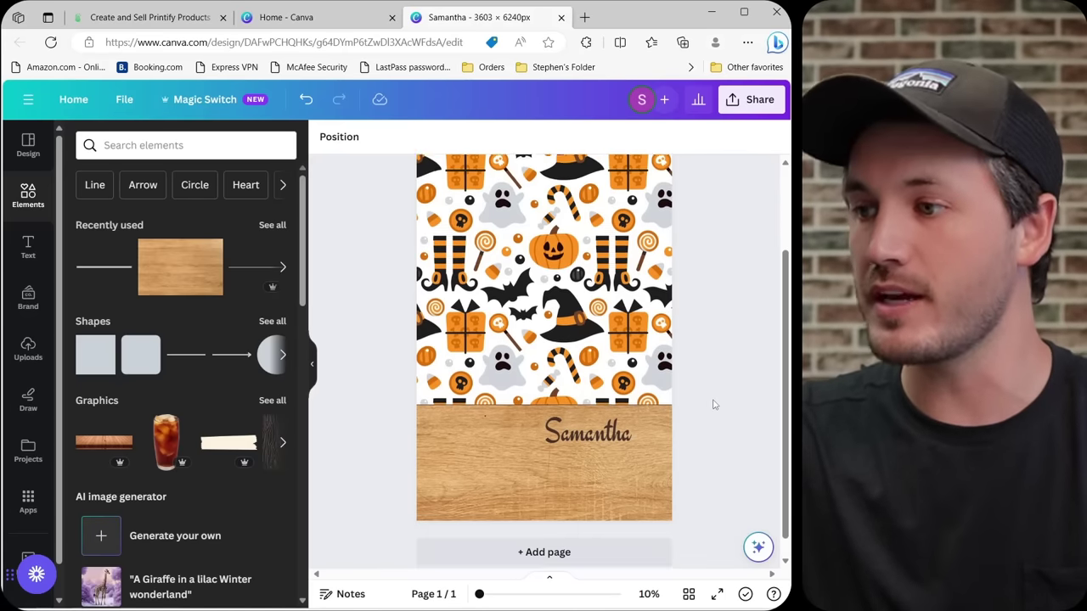
{"action": "scroll", "coordinate": [723, 487], "scroll_direction": "up", "scroll_amount": 2}
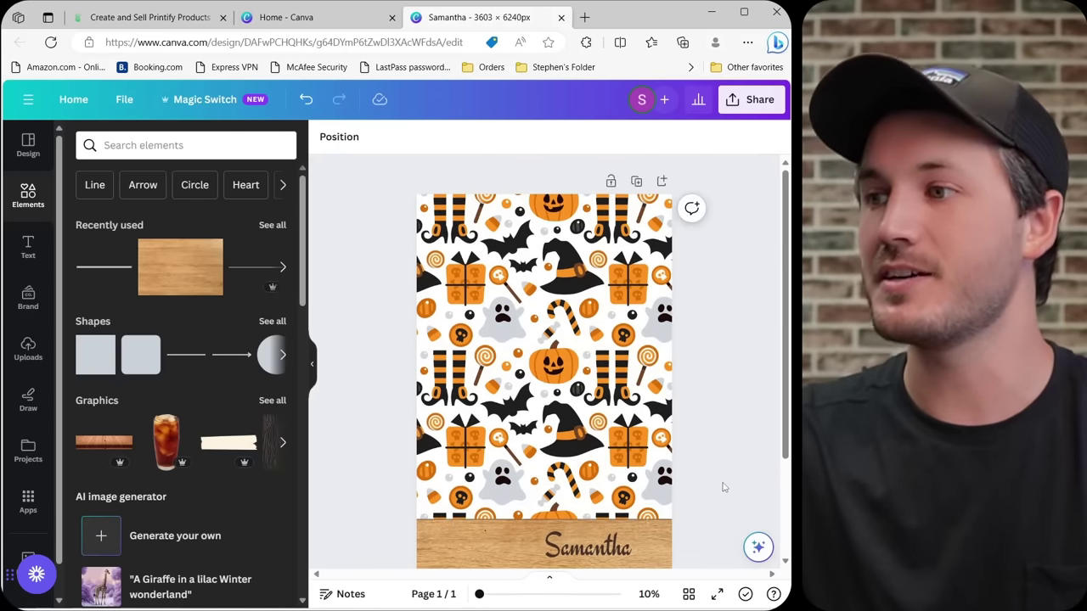
{"action": "scroll", "coordinate": [723, 488], "scroll_direction": "down", "scroll_amount": 2}
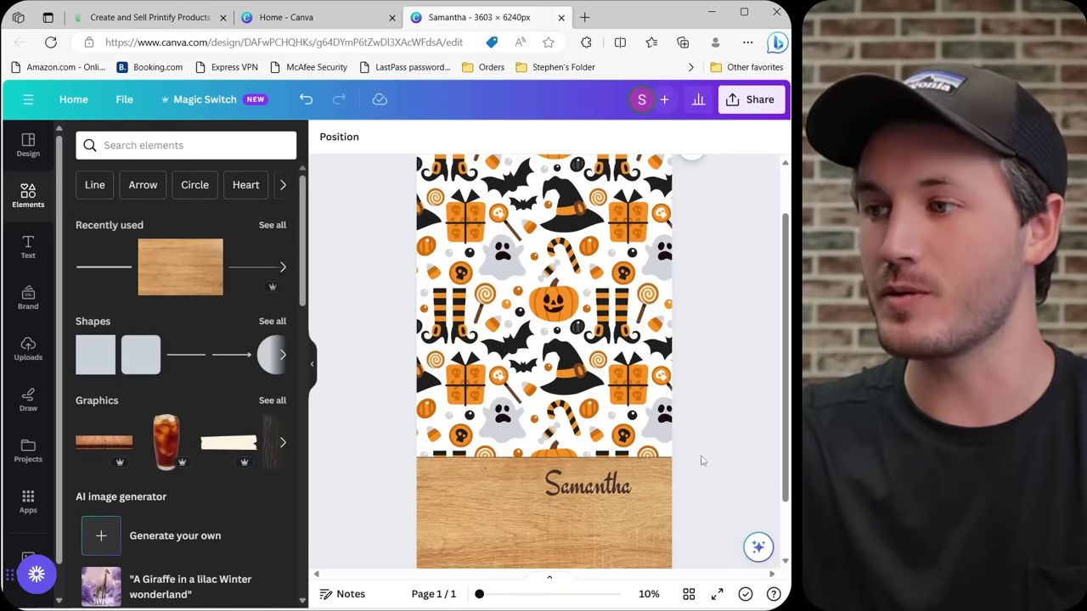
{"action": "left_click", "coordinate": [312, 371]}
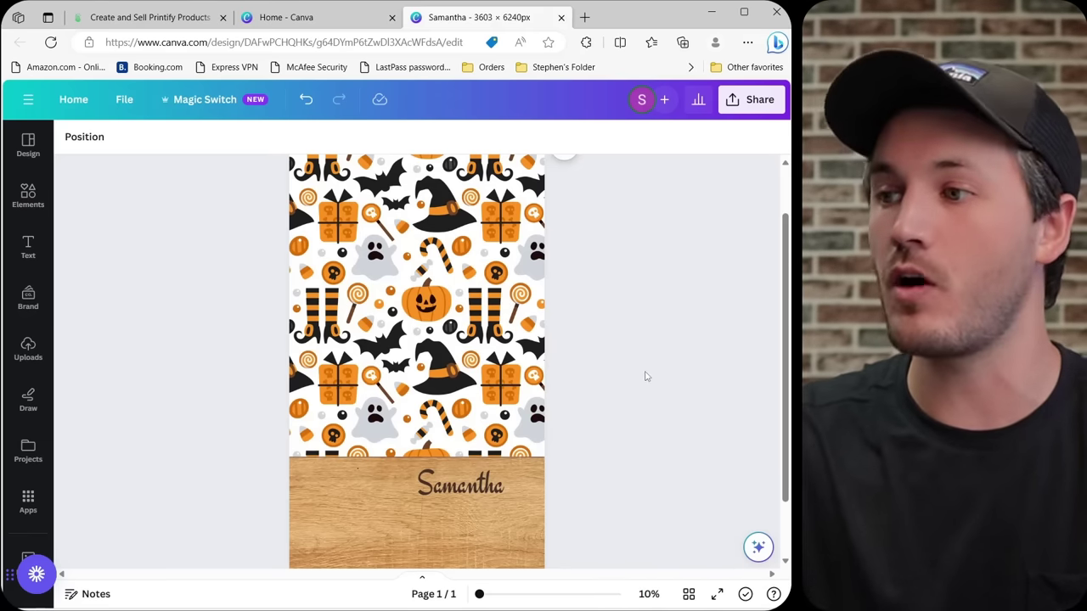
{"action": "scroll", "coordinate": [647, 377], "scroll_direction": "down", "scroll_amount": 1}
{"action": "scroll", "coordinate": [654, 380], "scroll_direction": "up", "scroll_amount": 2}
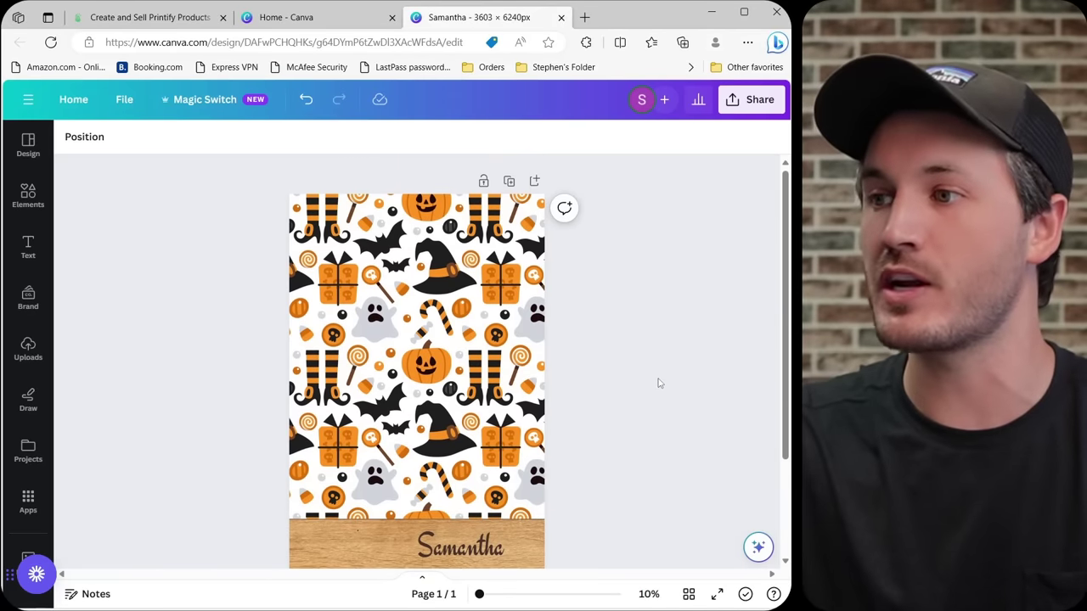
Duplicate the finished page five times so the design has six identical pages.
{"action": "left_click", "coordinate": [509, 182]}
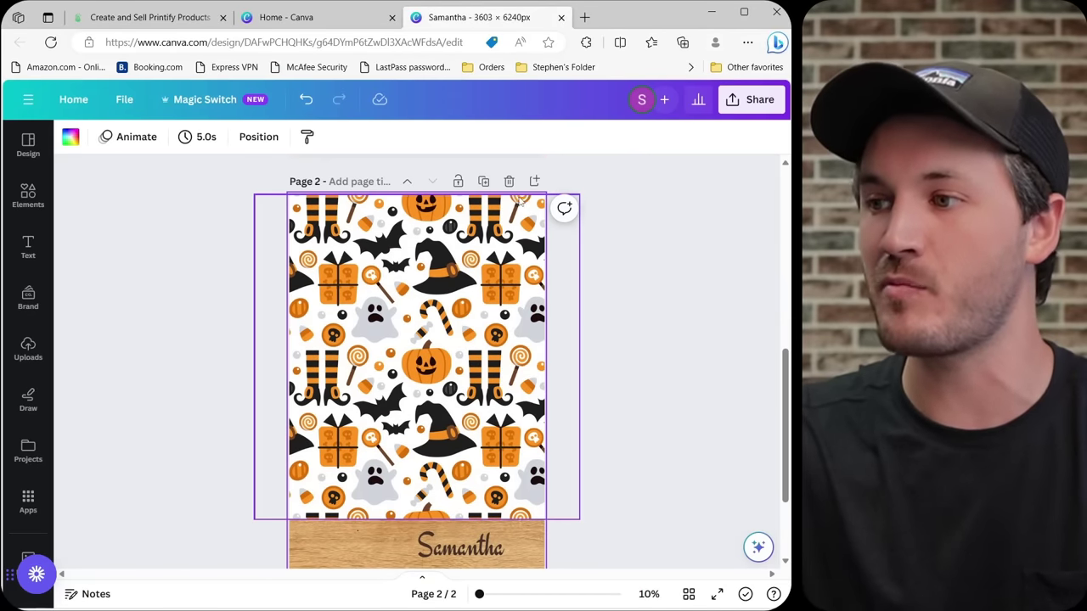
{"action": "left_click", "coordinate": [509, 194]}
{"action": "key", "text": "ctrl+z"}
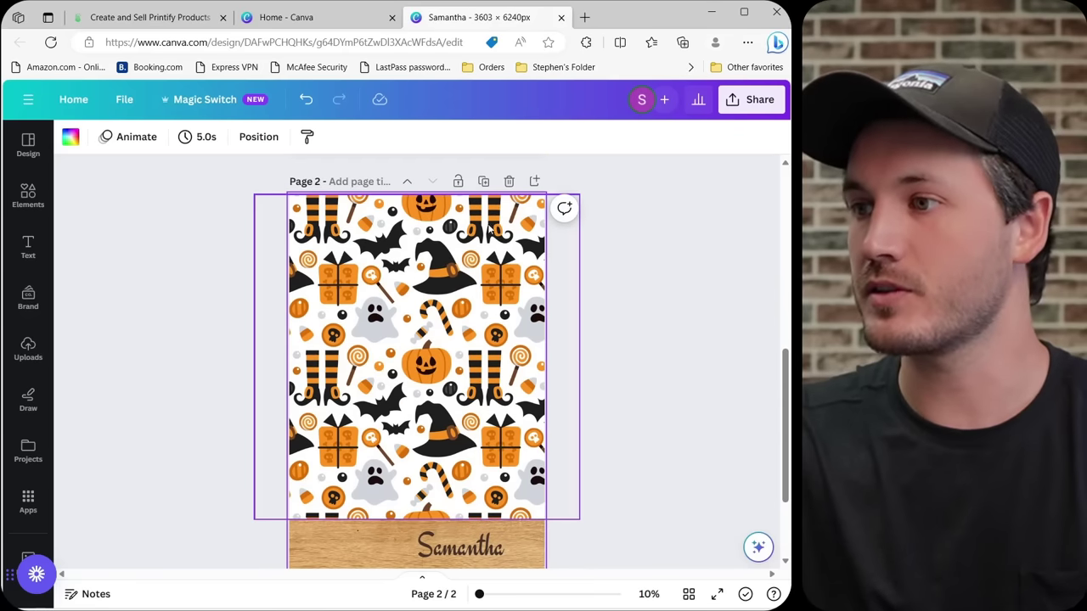
{"action": "left_click", "coordinate": [483, 182]}
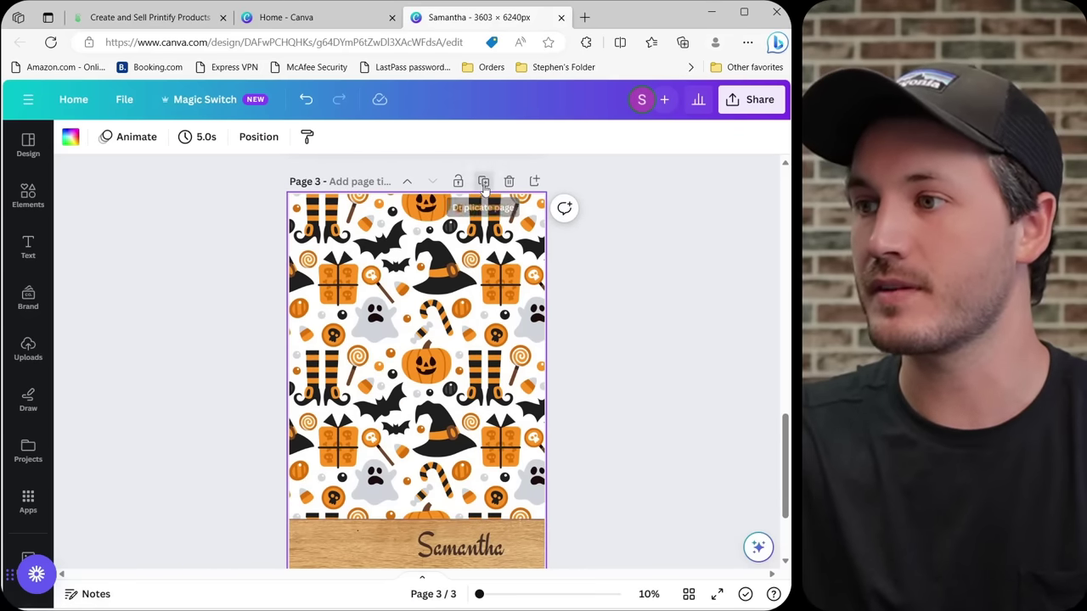
{"action": "left_click", "coordinate": [483, 182]}
{"action": "left_click", "coordinate": [483, 182]}
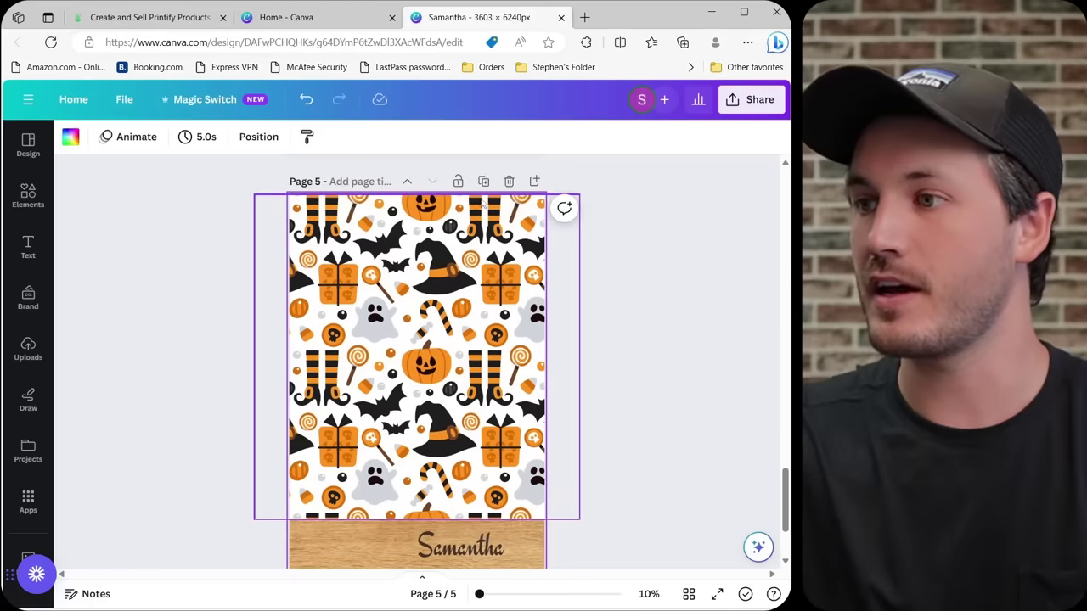
{"action": "left_click", "coordinate": [483, 206]}
{"action": "left_click", "coordinate": [196, 345]}
{"action": "scroll", "coordinate": [196, 346], "scroll_direction": "down", "scroll_amount": 3}
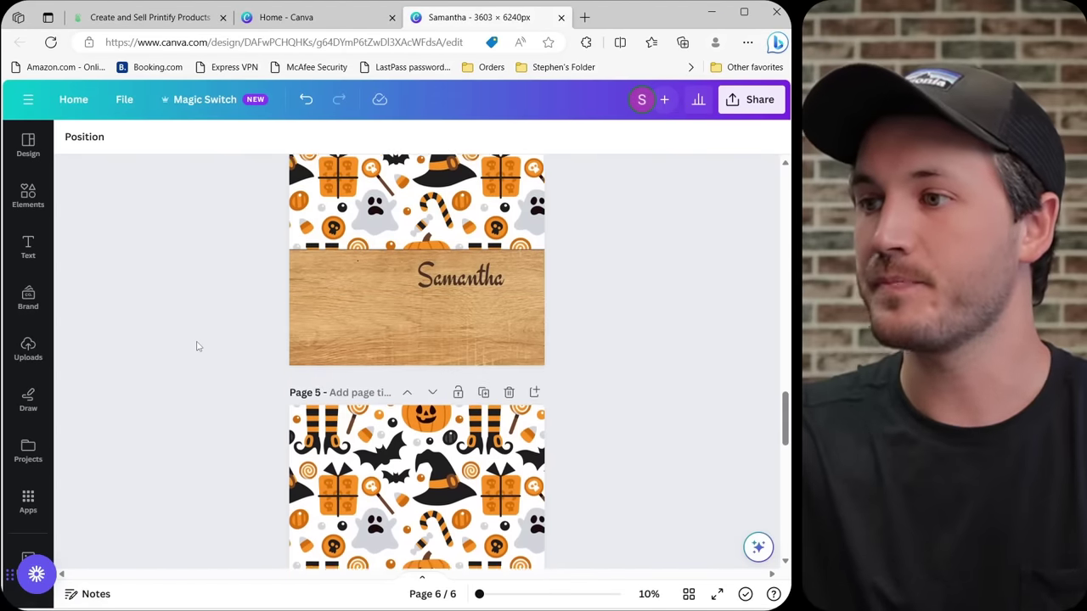
Replace the pattern on page 2 with the uploaded black spider web image.
{"action": "scroll", "coordinate": [196, 346], "scroll_direction": "up", "scroll_amount": 15}
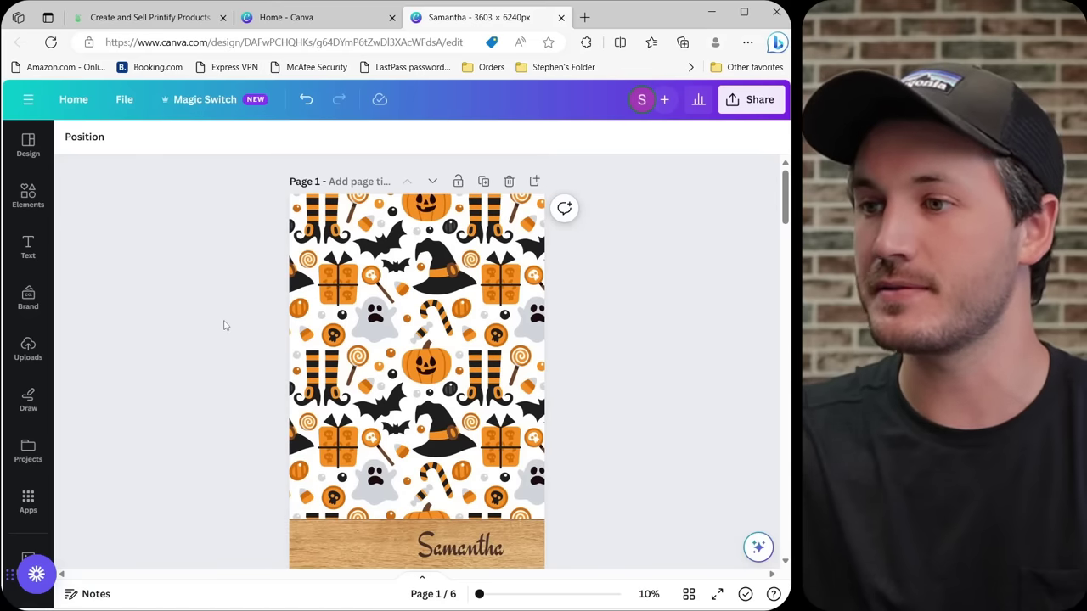
{"action": "left_click", "coordinate": [28, 350]}
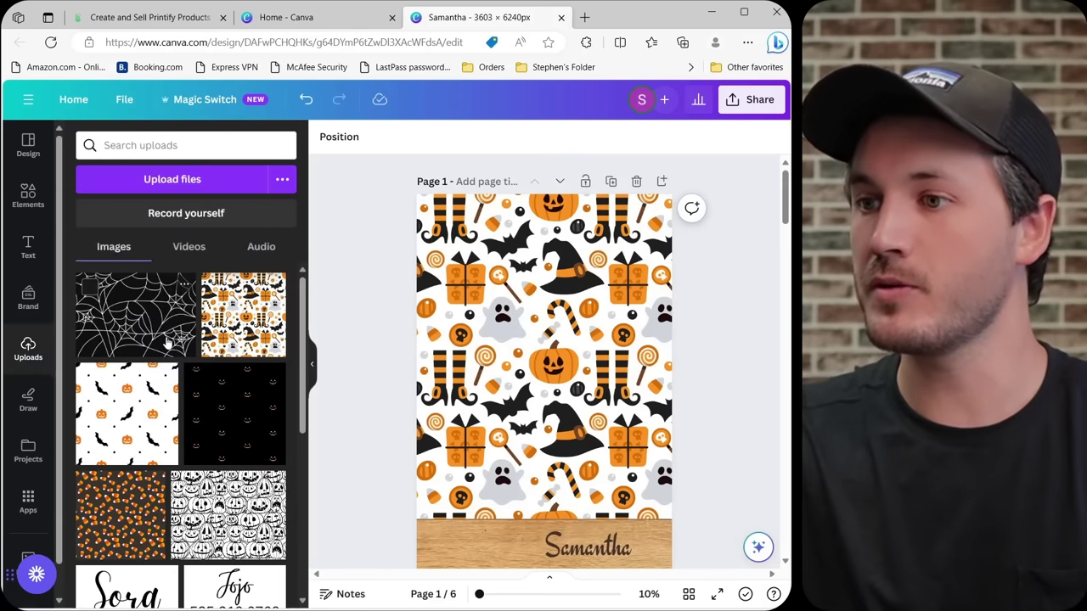
{"action": "scroll", "coordinate": [391, 294], "scroll_direction": "down", "scroll_amount": 5}
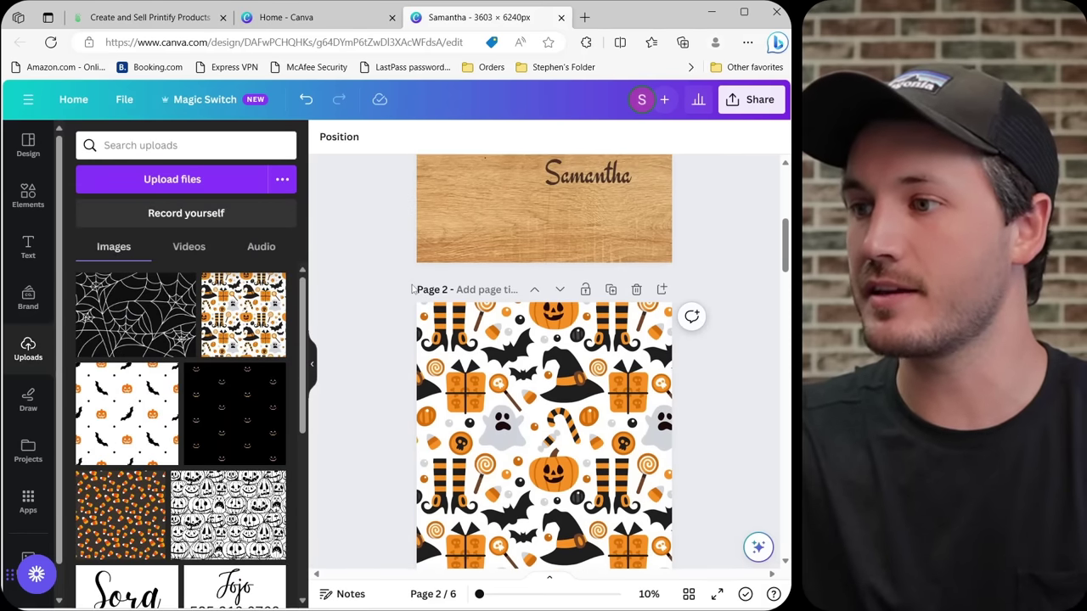
{"action": "left_click_drag", "start_coordinate": [143, 326], "coordinate": [461, 325]}
Replace the pattern on page 3 with the uploaded white image of bats and pumpkins.
{"action": "scroll", "coordinate": [350, 353], "scroll_direction": "down", "scroll_amount": 3}
{"action": "scroll", "coordinate": [350, 353], "scroll_direction": "down", "scroll_amount": 4}
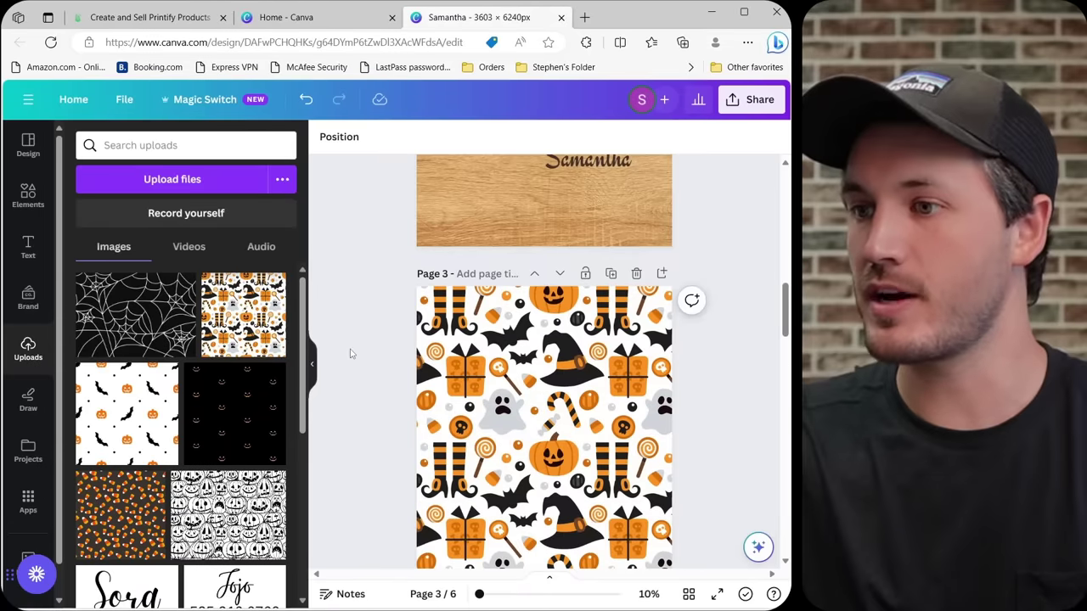
{"action": "left_click_drag", "start_coordinate": [162, 414], "coordinate": [418, 388]}
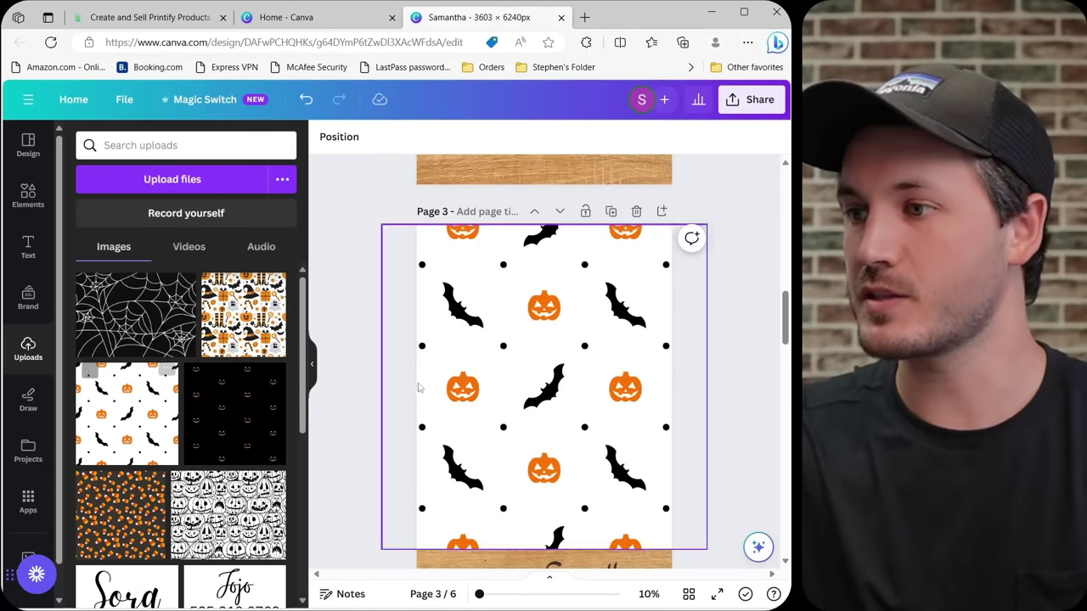
Replace the pattern on page 4 with the uploaded black jack-o'-lantern face image and on page 5 with the candy corn image.
{"action": "scroll", "coordinate": [355, 391], "scroll_direction": "down", "scroll_amount": 5}
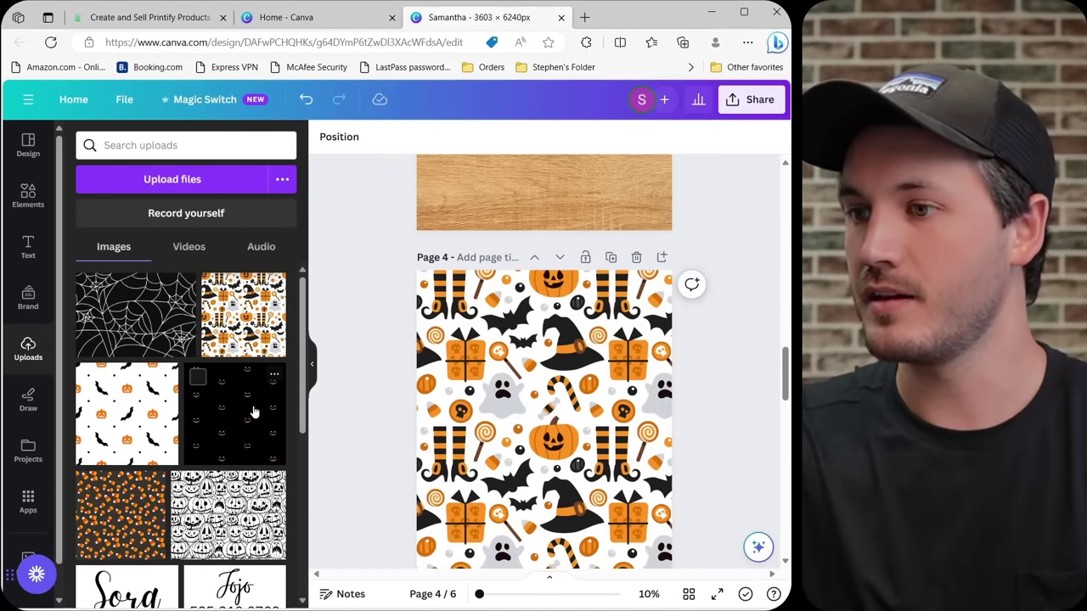
{"action": "left_click_drag", "start_coordinate": [253, 412], "coordinate": [469, 388]}
{"action": "scroll", "coordinate": [402, 383], "scroll_direction": "down", "scroll_amount": 5}
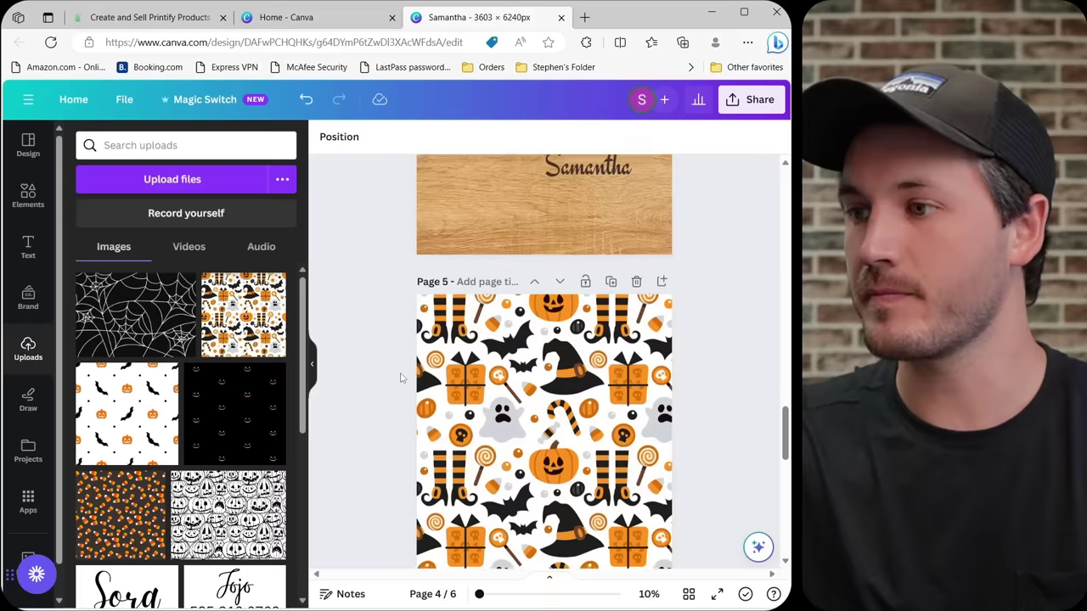
{"action": "scroll", "coordinate": [402, 378], "scroll_direction": "down", "scroll_amount": 2}
{"action": "left_click_drag", "start_coordinate": [123, 519], "coordinate": [510, 340]}
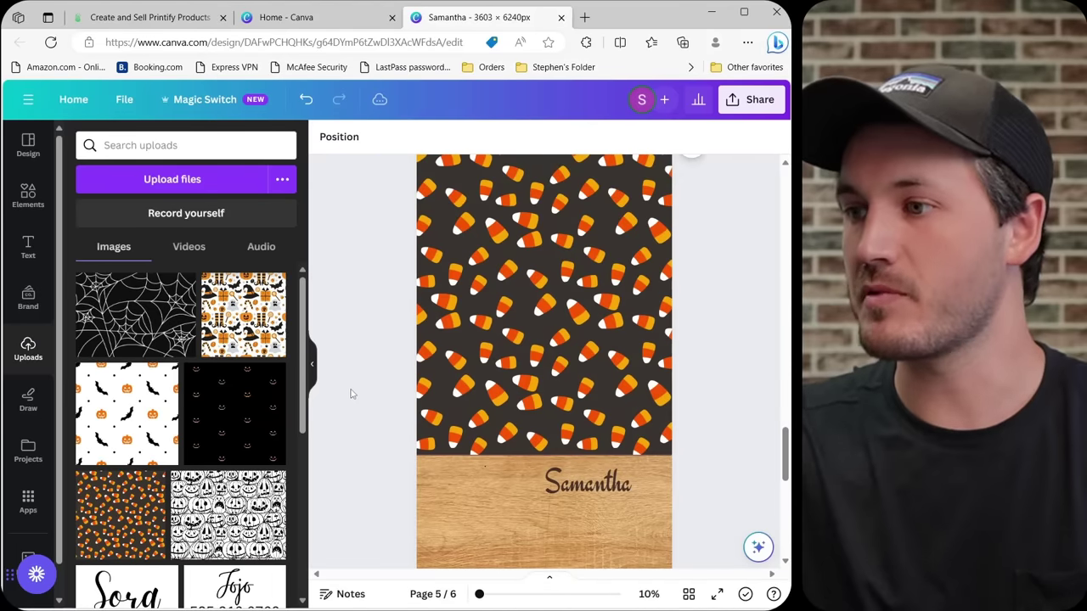
Replace the pattern on page 6 with the uploaded black-and-white pumpkin image and hide the list of uploads.
{"action": "scroll", "coordinate": [321, 410], "scroll_direction": "down", "scroll_amount": 5}
{"action": "left_click_drag", "start_coordinate": [255, 509], "coordinate": [509, 365]}
{"action": "left_click", "coordinate": [312, 368]}
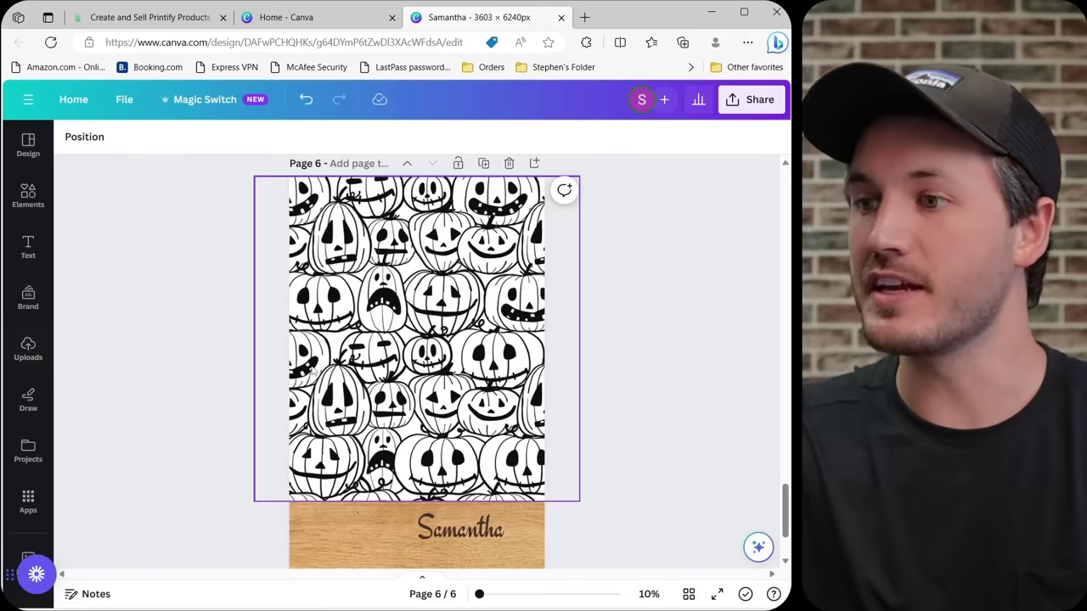
Review the pages from page 6 back to page 1 and check the scale of the patterns on pages 2 and 3.
{"action": "scroll", "coordinate": [225, 393], "scroll_direction": "up", "scroll_amount": 10}
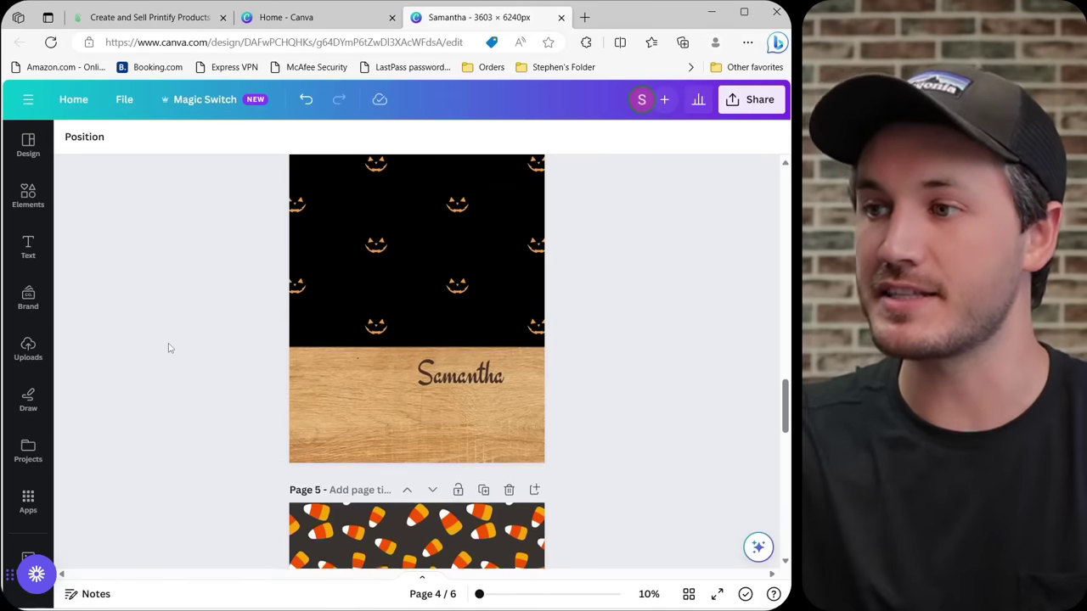
{"action": "scroll", "coordinate": [168, 347], "scroll_direction": "up", "scroll_amount": 10}
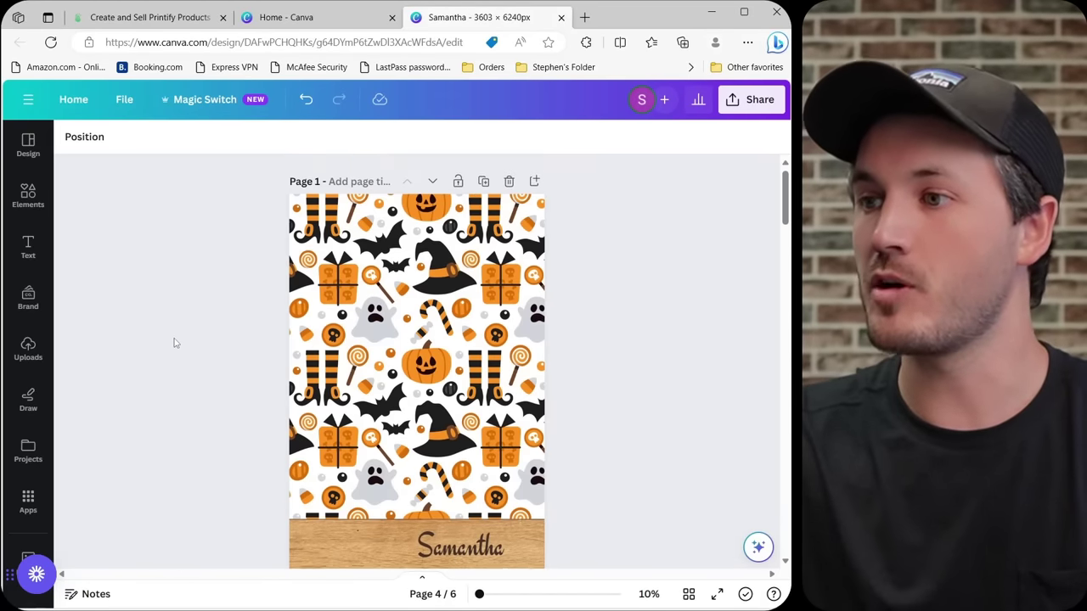
{"action": "scroll", "coordinate": [200, 330], "scroll_direction": "up", "scroll_amount": 4}
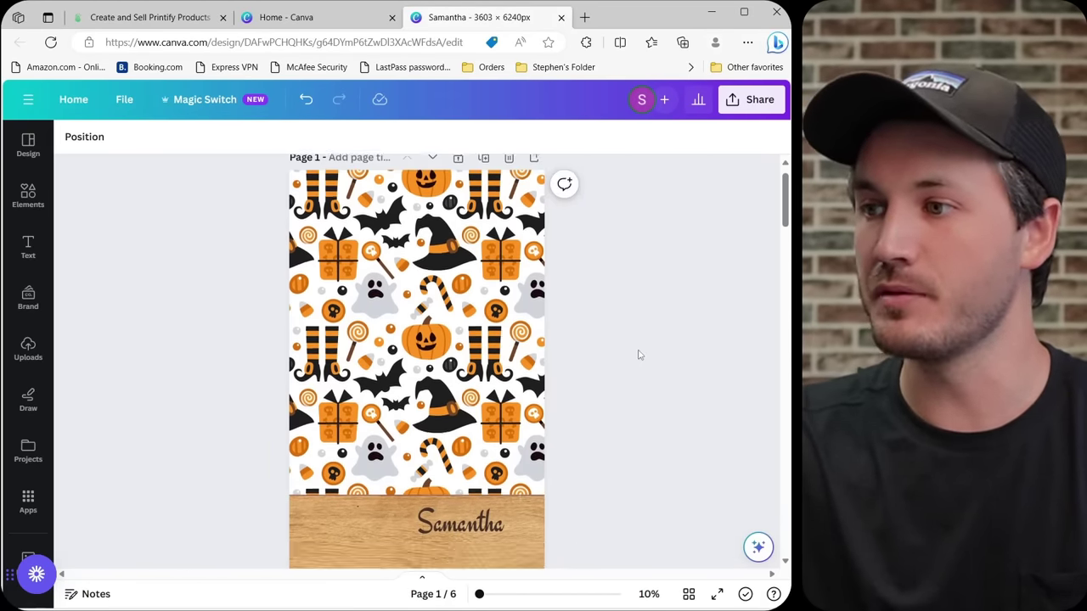
{"action": "scroll", "coordinate": [638, 354], "scroll_direction": "down", "scroll_amount": 5}
{"action": "scroll", "coordinate": [640, 355], "scroll_direction": "down", "scroll_amount": 2}
{"action": "left_click", "coordinate": [502, 388]}
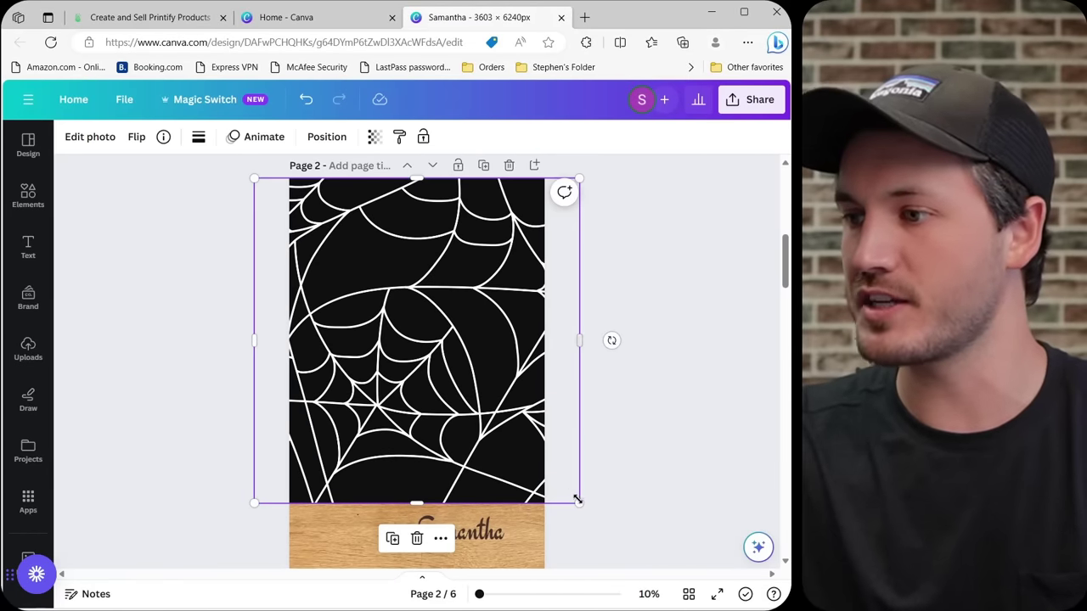
{"action": "mouse_move", "coordinate": [578, 503]}
{"action": "left_mouse_down"}
{"action": "mouse_move", "coordinate": [540, 484]}
{"action": "mouse_move", "coordinate": [567, 518]}
{"action": "left_mouse_up"}
{"action": "left_click", "coordinate": [671, 441]}
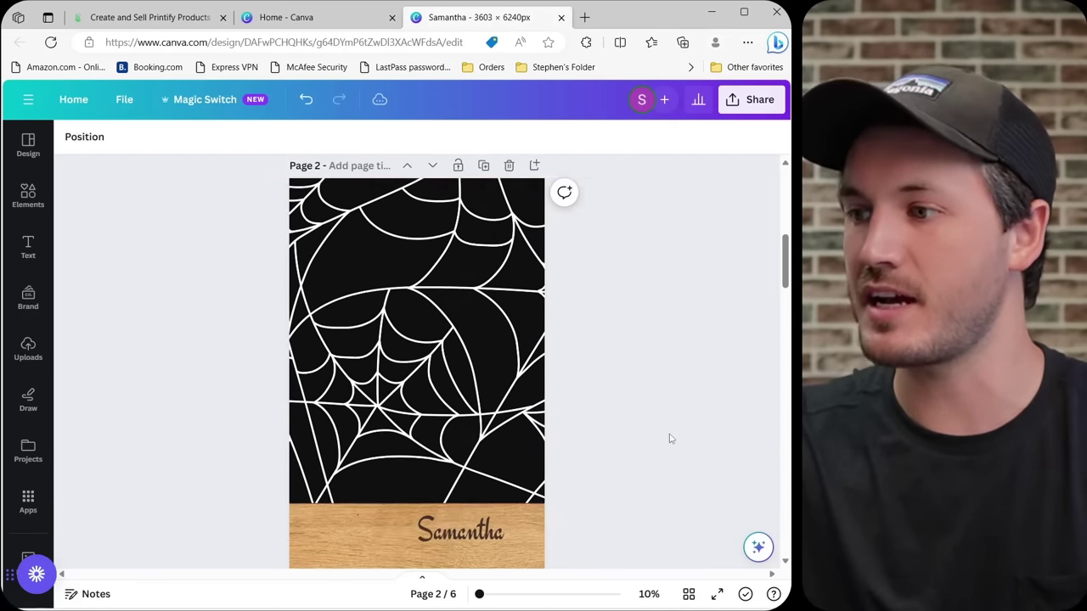
{"action": "scroll", "coordinate": [670, 441], "scroll_direction": "down", "scroll_amount": 5}
{"action": "left_click", "coordinate": [505, 410]}
{"action": "scroll", "coordinate": [505, 410], "scroll_direction": "down", "scroll_amount": 2}
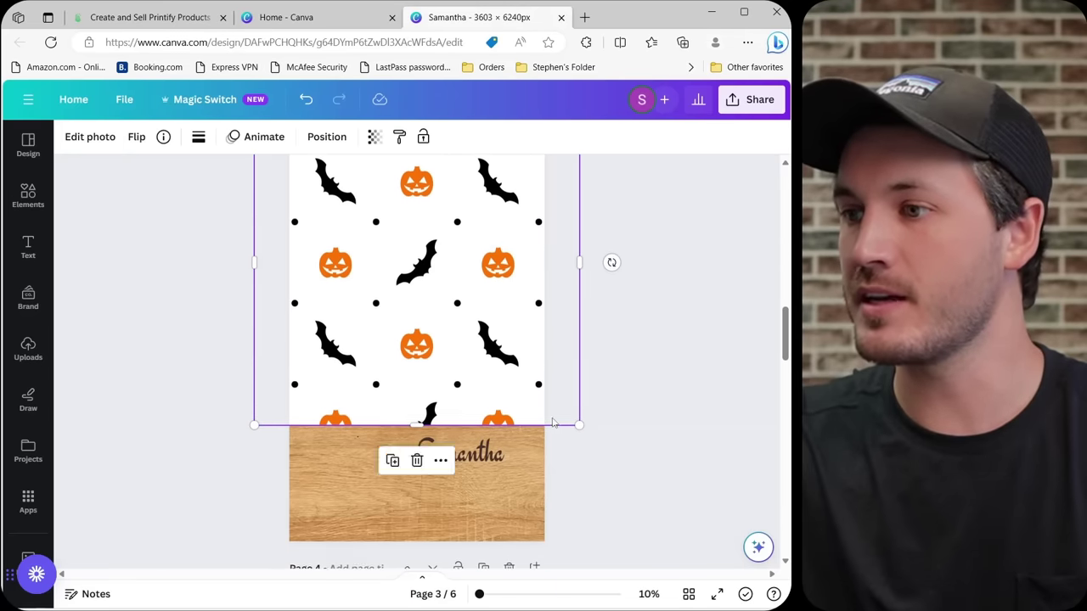
{"action": "scroll", "coordinate": [527, 422], "scroll_direction": "up", "scroll_amount": 2}
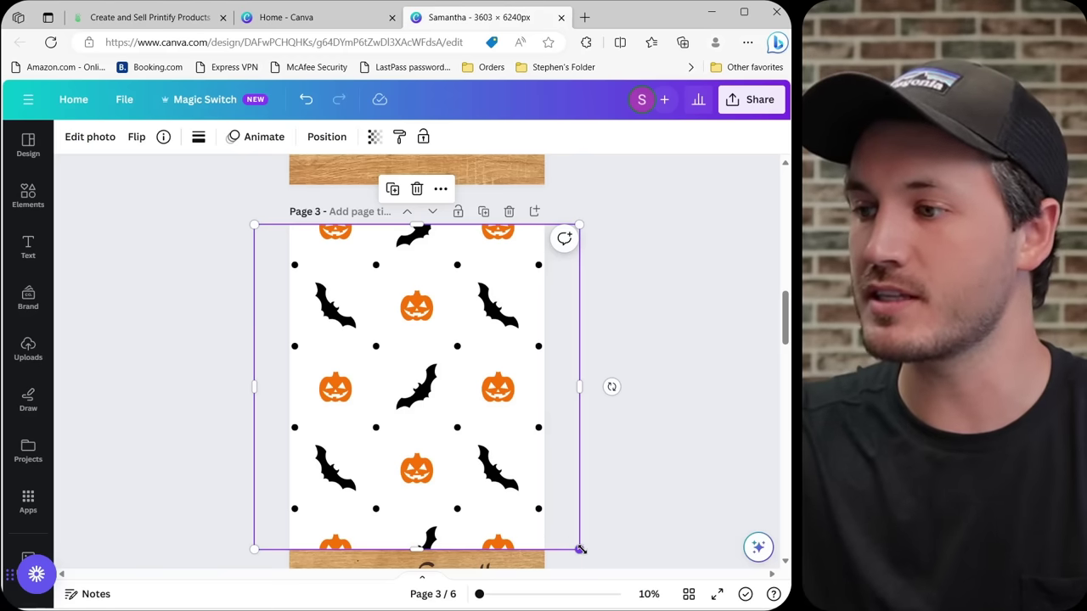
{"action": "scroll", "coordinate": [637, 461], "scroll_direction": "up", "scroll_amount": 5}
Shrink the spider web image on page 2 to about 3689 px wide and duplicate it.
{"action": "left_click", "coordinate": [551, 461]}
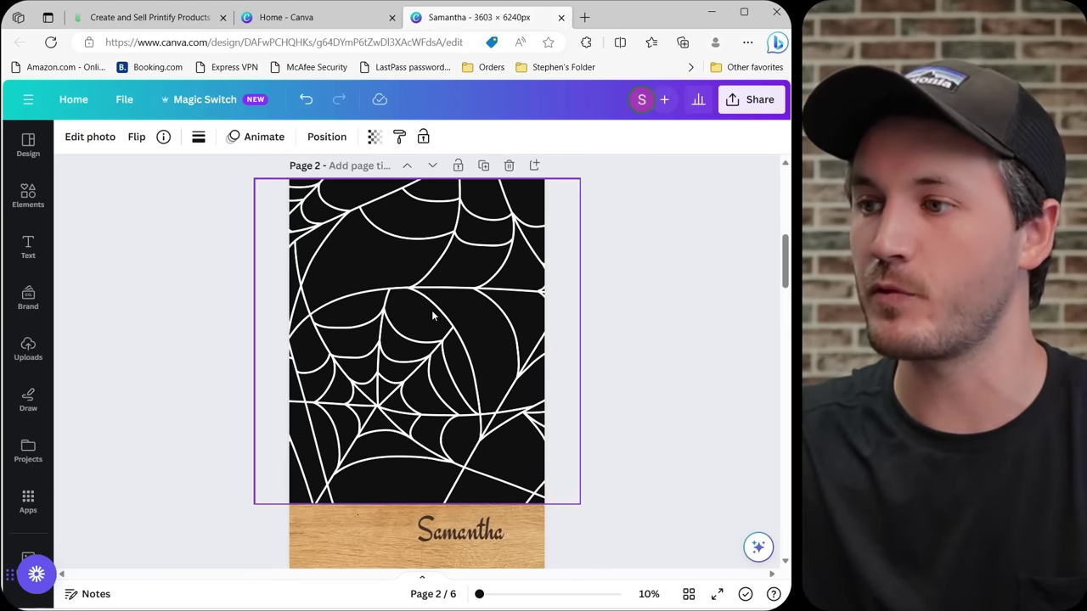
{"action": "left_click_drag", "start_coordinate": [573, 490], "coordinate": [515, 439]}
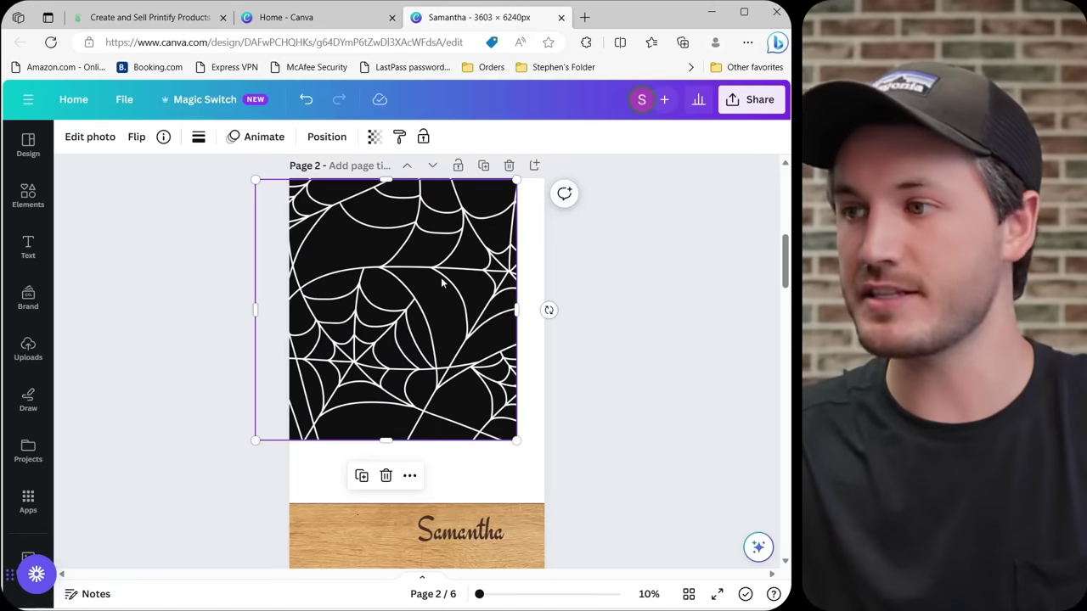
{"action": "key", "text": "ctrl+d"}
Stack the two spider web images on page 2 edge to edge, one directly below the other, covering the page's full width.
{"action": "left_click_drag", "start_coordinate": [442, 286], "coordinate": [448, 482]}
{"action": "left_click", "coordinate": [455, 300]}
{"action": "left_click_drag", "start_coordinate": [455, 300], "coordinate": [484, 301]}
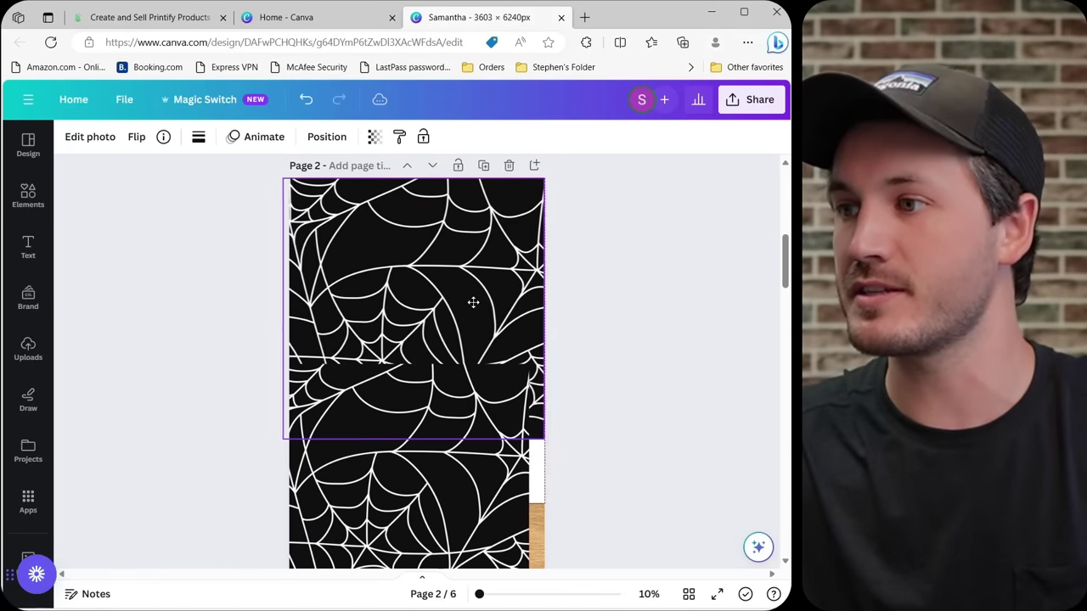
{"action": "left_click_drag", "start_coordinate": [465, 508], "coordinate": [485, 582]}
{"action": "scroll", "coordinate": [427, 372], "scroll_direction": "down", "scroll_amount": 3}
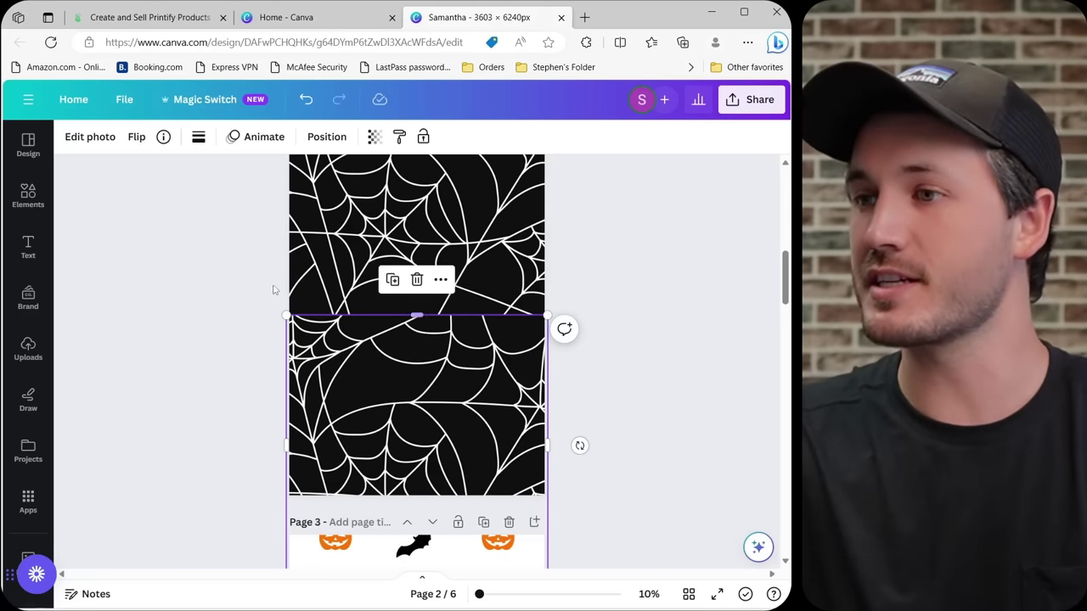
Flip the lower spider web copy vertically so its lines mirror the upper image at the seam.
{"action": "left_click", "coordinate": [136, 138]}
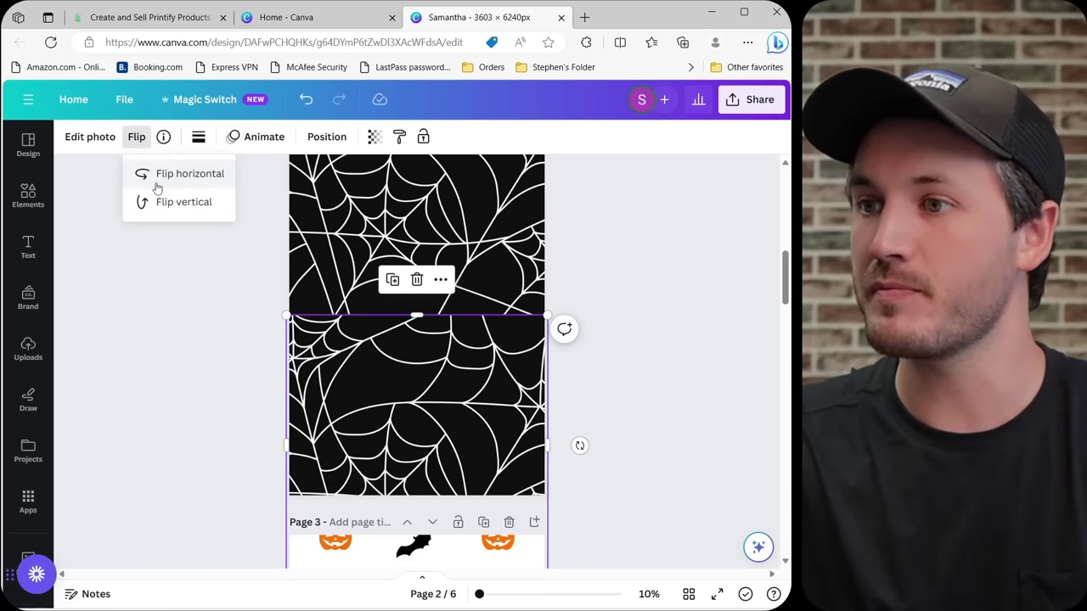
{"action": "left_click", "coordinate": [160, 211]}
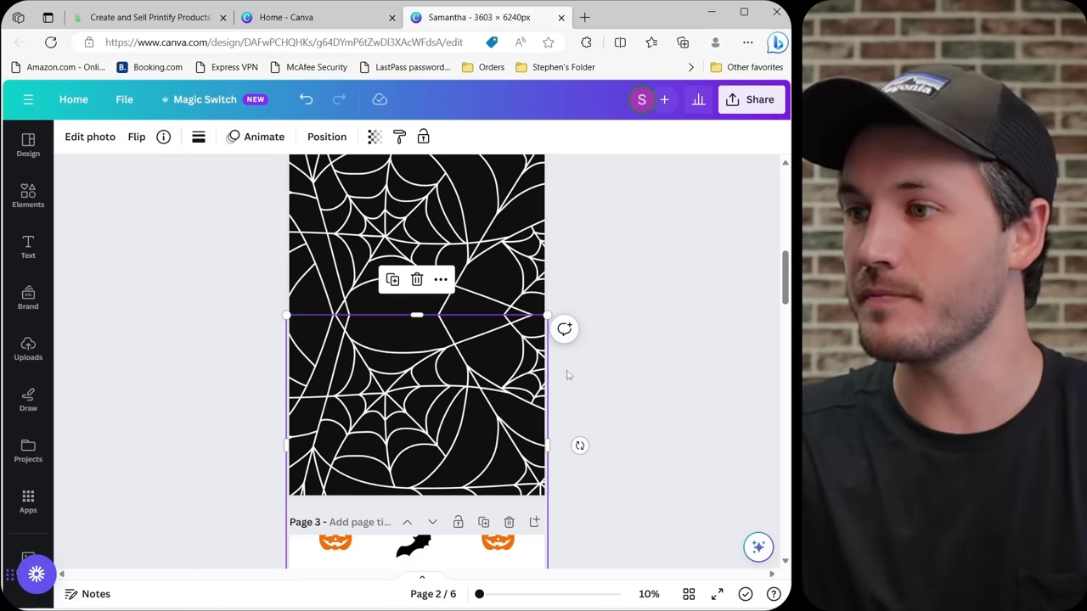
{"action": "left_click", "coordinate": [548, 335]}
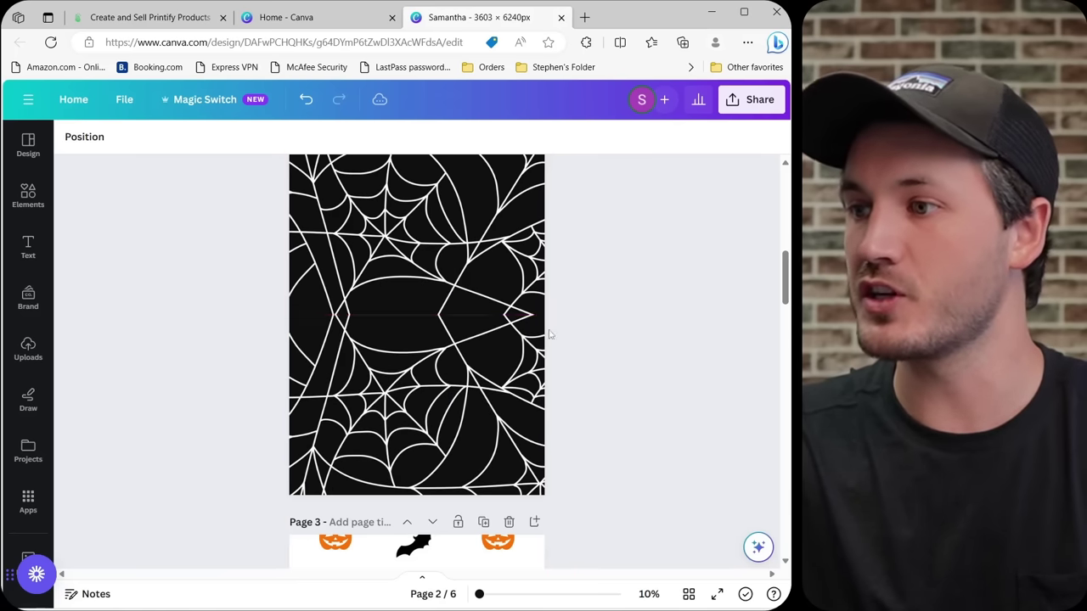
Crop the lower spider web copy from below to about 915 px high, ending at the wood panel's upper edge.
{"action": "left_click", "coordinate": [427, 458]}
{"action": "scroll", "coordinate": [420, 467], "scroll_direction": "down", "scroll_amount": 2}
{"action": "left_click_drag", "start_coordinate": [417, 452], "coordinate": [417, 255]}
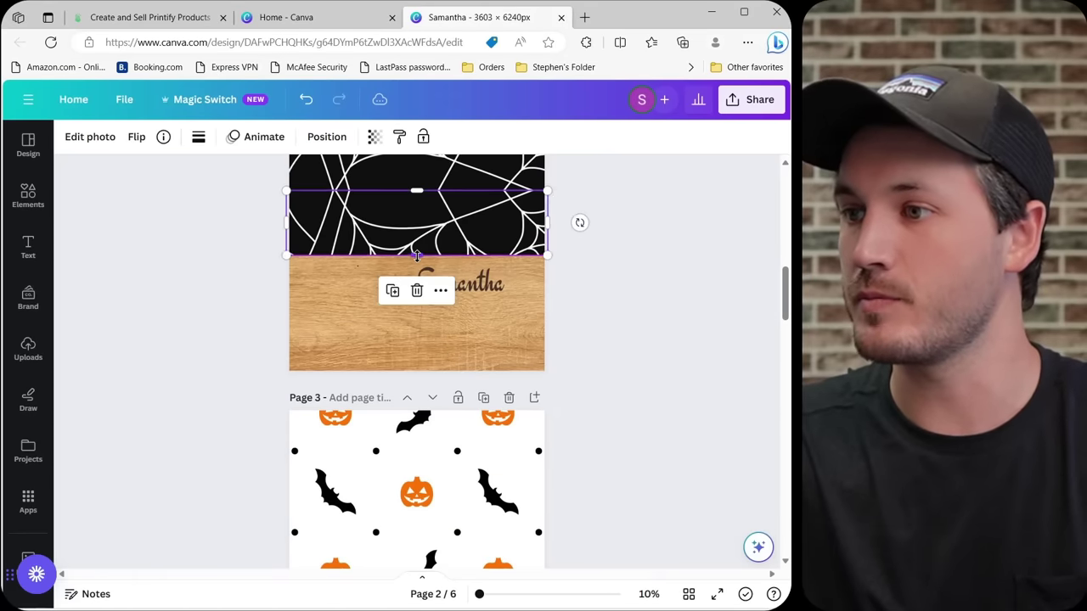
Send the cropped spider web copy to the back of page 2 and check the finished page.
{"action": "scroll", "coordinate": [153, 302], "scroll_direction": "up", "scroll_amount": 1}
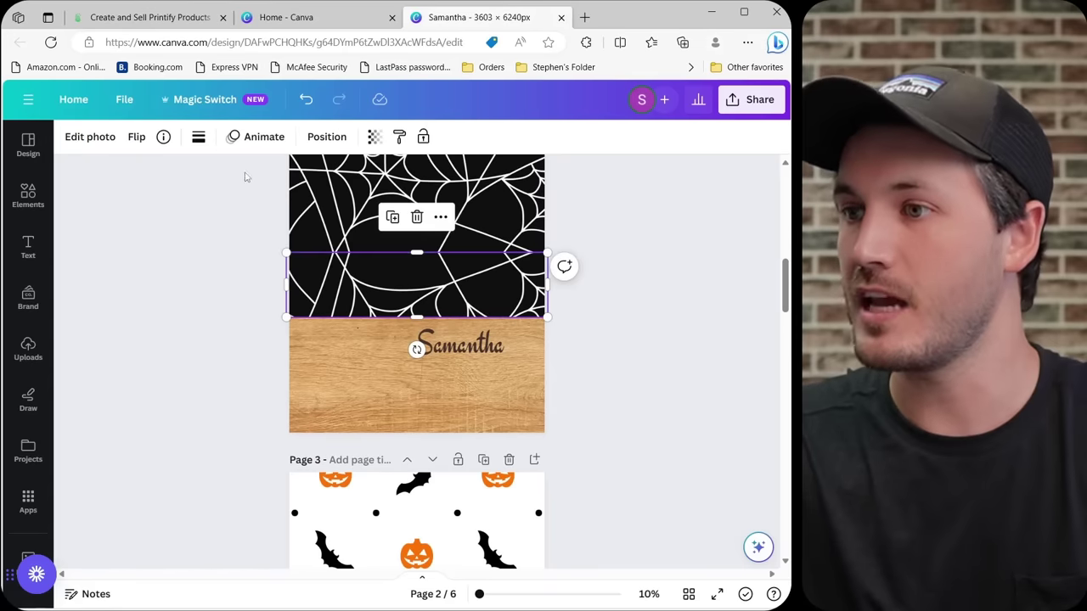
{"action": "left_click", "coordinate": [326, 137]}
{"action": "left_click", "coordinate": [204, 198]}
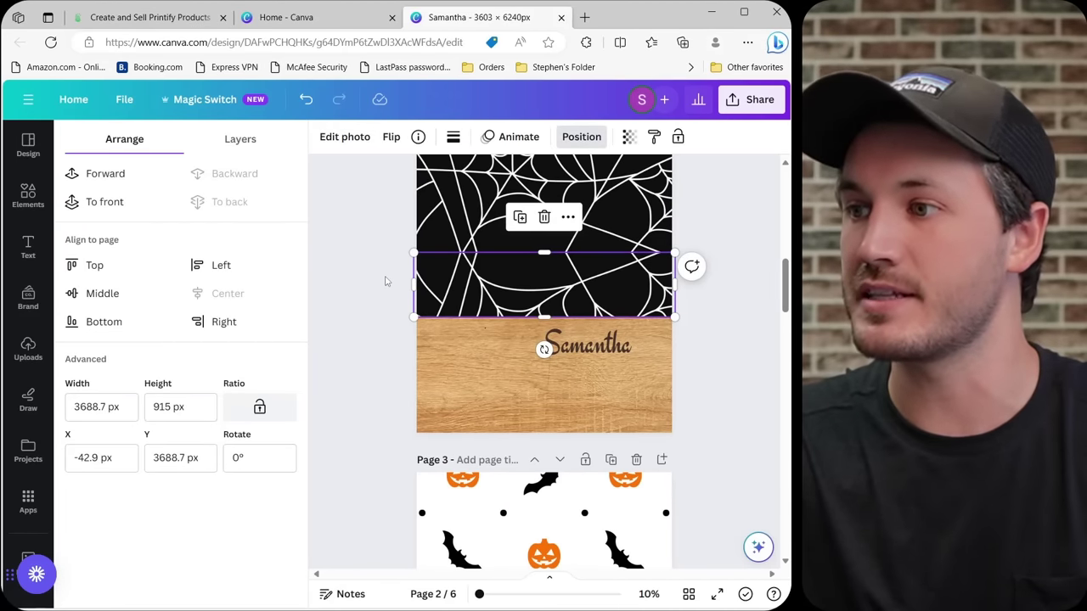
{"action": "left_click", "coordinate": [391, 299]}
{"action": "left_click", "coordinate": [213, 394]}
{"action": "scroll", "coordinate": [212, 416], "scroll_direction": "up", "scroll_amount": 4}
{"action": "scroll", "coordinate": [213, 419], "scroll_direction": "down", "scroll_amount": 2}
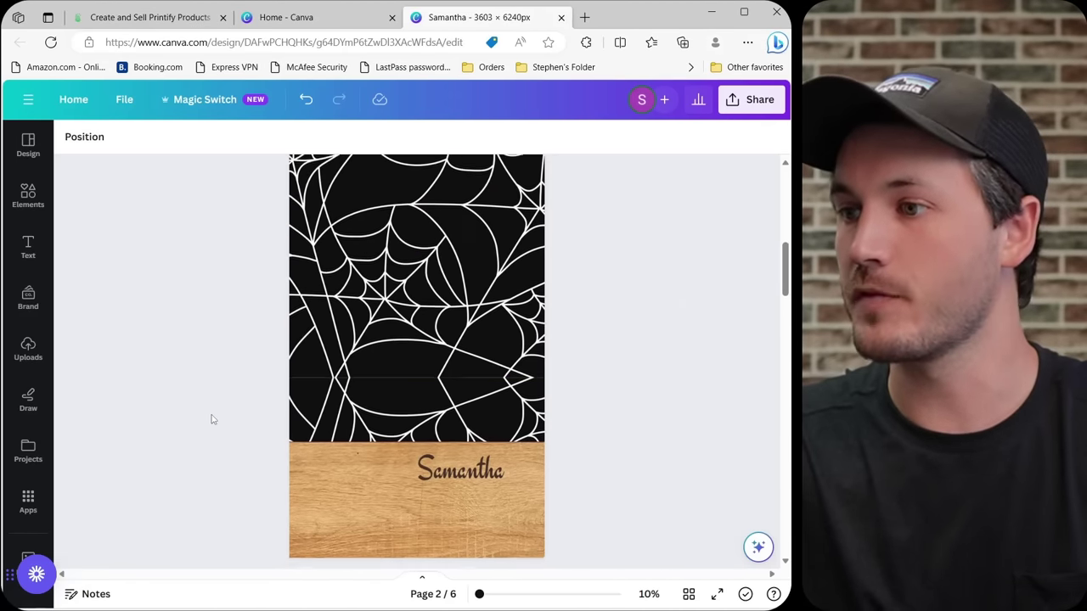
Enlarge the black jack-o'-lantern face pattern on page 4 so that it extends well past the page's right edge and behind the wood panel.
{"action": "scroll", "coordinate": [604, 293], "scroll_direction": "down", "scroll_amount": 8}
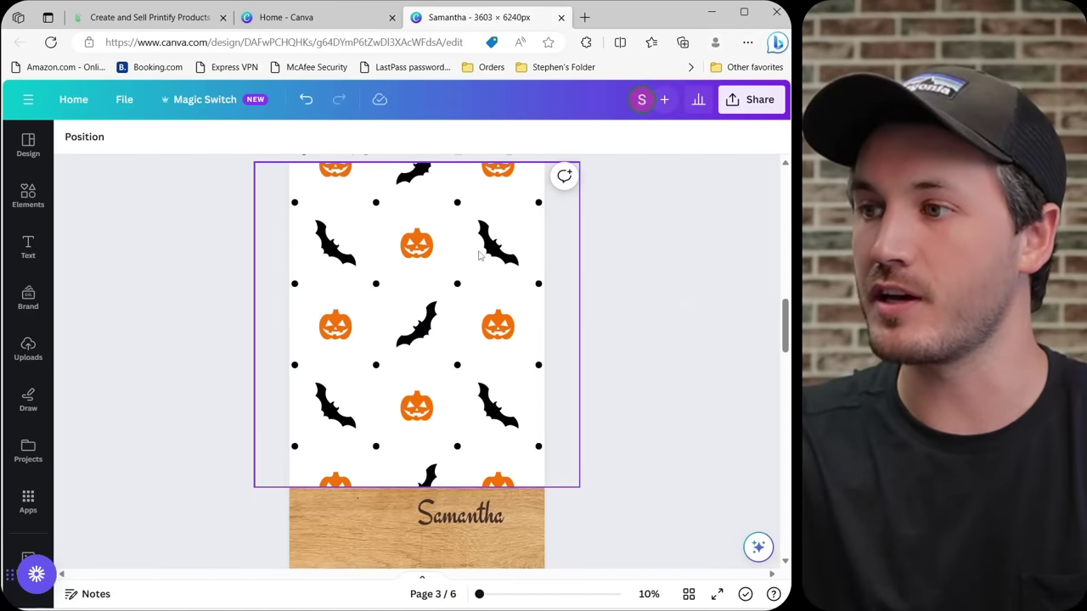
{"action": "scroll", "coordinate": [604, 327], "scroll_direction": "down", "scroll_amount": 8}
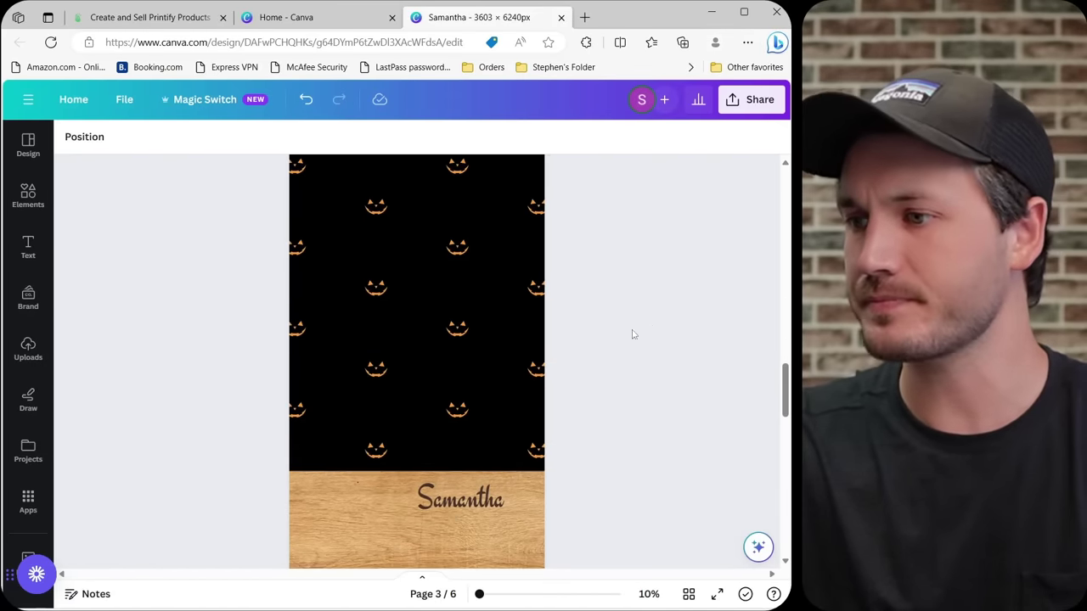
{"action": "left_click", "coordinate": [557, 415]}
{"action": "left_click_drag", "start_coordinate": [580, 469], "coordinate": [654, 545]}
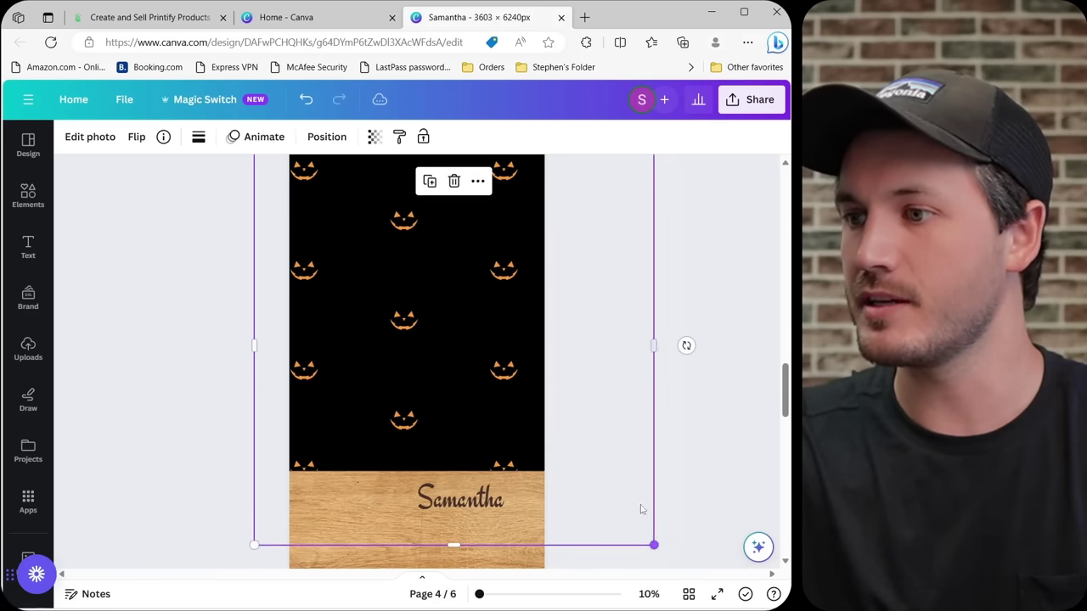
{"action": "left_click", "coordinate": [682, 370]}
Enlarge the candy corn pattern on page 5 well beyond the page edges and shift it slightly up and to the left.
{"action": "scroll", "coordinate": [679, 368], "scroll_direction": "down", "scroll_amount": 5}
{"action": "left_click", "coordinate": [495, 301]}
{"action": "left_click_drag", "start_coordinate": [578, 453], "coordinate": [730, 577]}
{"action": "scroll", "coordinate": [283, 269], "scroll_direction": "up", "scroll_amount": 3}
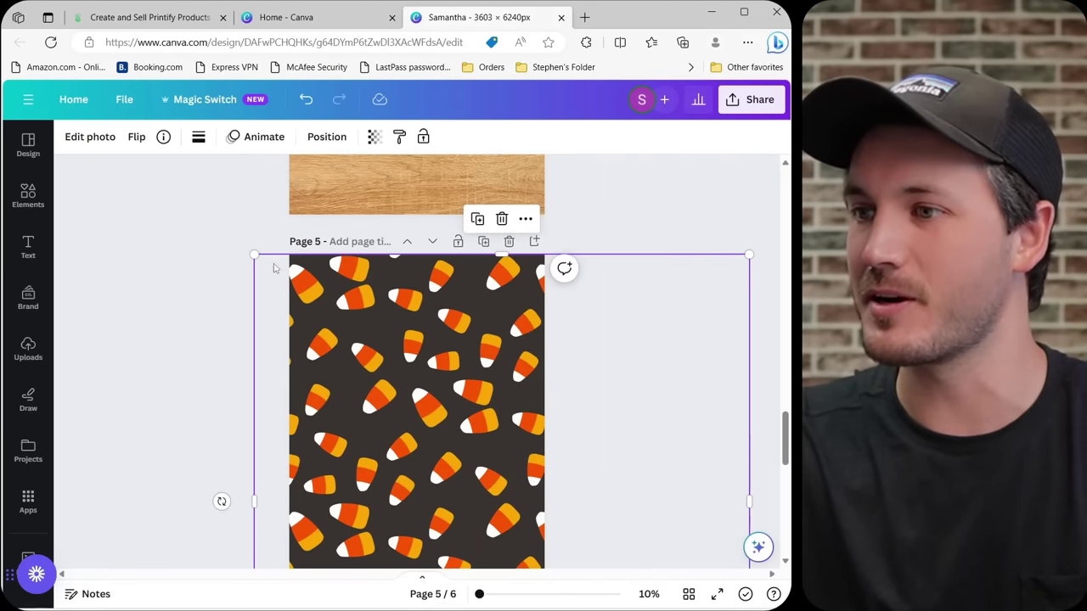
{"action": "left_click_drag", "start_coordinate": [253, 254], "coordinate": [189, 187]}
{"action": "scroll", "coordinate": [312, 304], "scroll_direction": "down", "scroll_amount": 3}
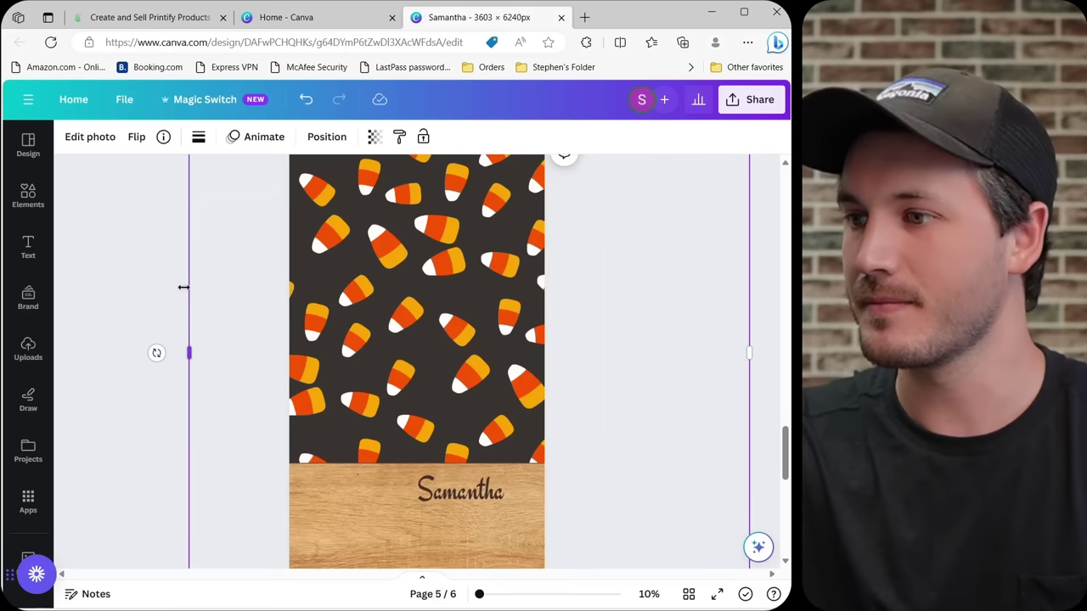
{"action": "left_click_drag", "start_coordinate": [326, 304], "coordinate": [312, 304]}
{"action": "left_click", "coordinate": [134, 285]}
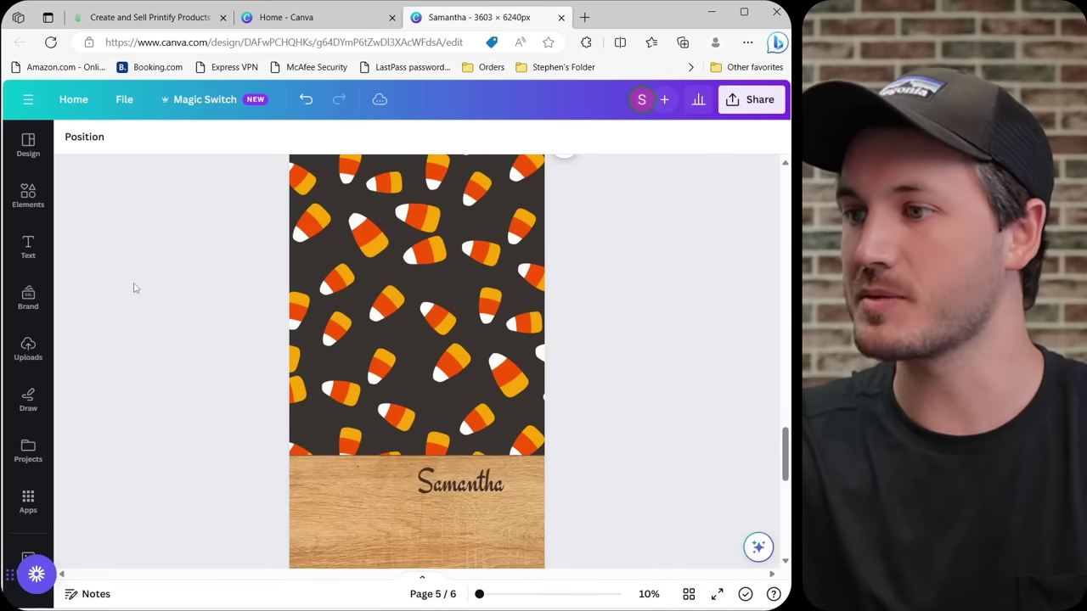
Review the pattern on page 6 and look back through all the pages up to page 1.
{"action": "scroll", "coordinate": [136, 283], "scroll_direction": "down", "scroll_amount": 3}
{"action": "scroll", "coordinate": [136, 282], "scroll_direction": "down", "scroll_amount": 3}
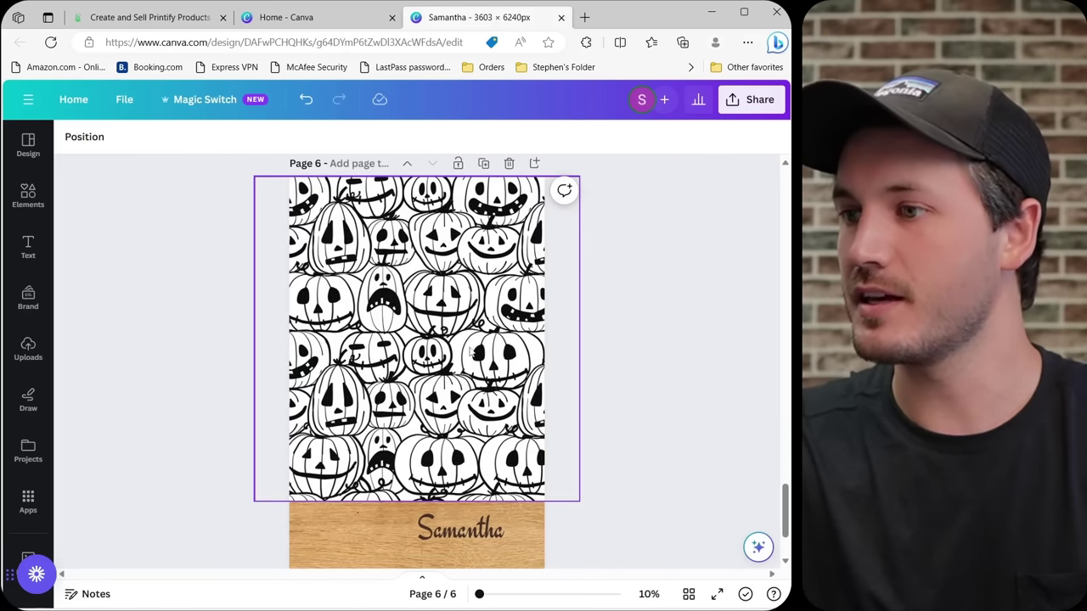
{"action": "scroll", "coordinate": [465, 341], "scroll_direction": "down", "scroll_amount": 3}
{"action": "scroll", "coordinate": [464, 340], "scroll_direction": "up", "scroll_amount": 3}
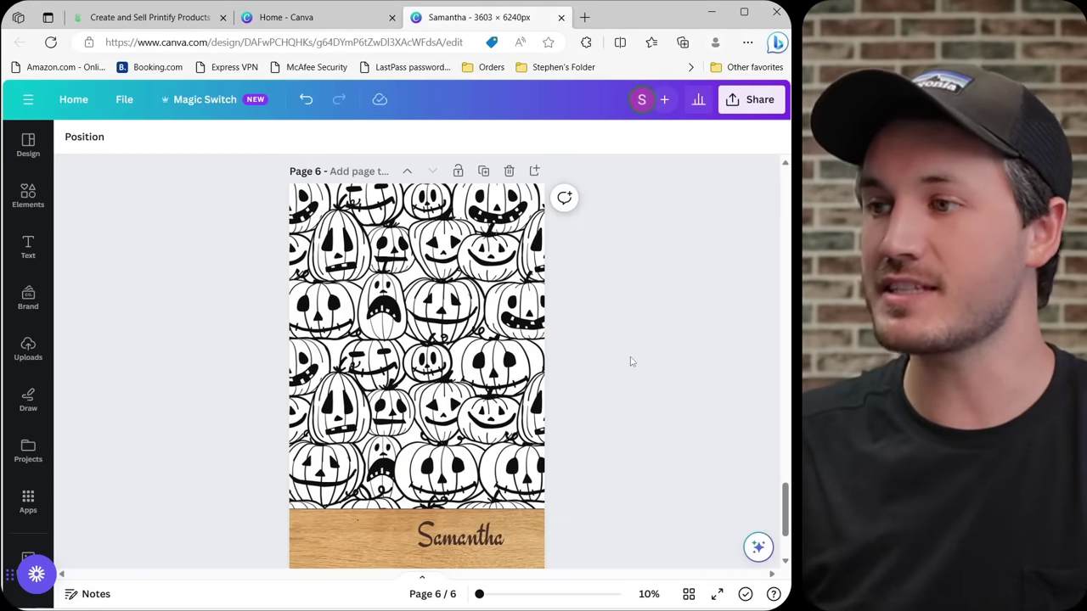
{"action": "scroll", "coordinate": [643, 325], "scroll_direction": "up", "scroll_amount": 5}
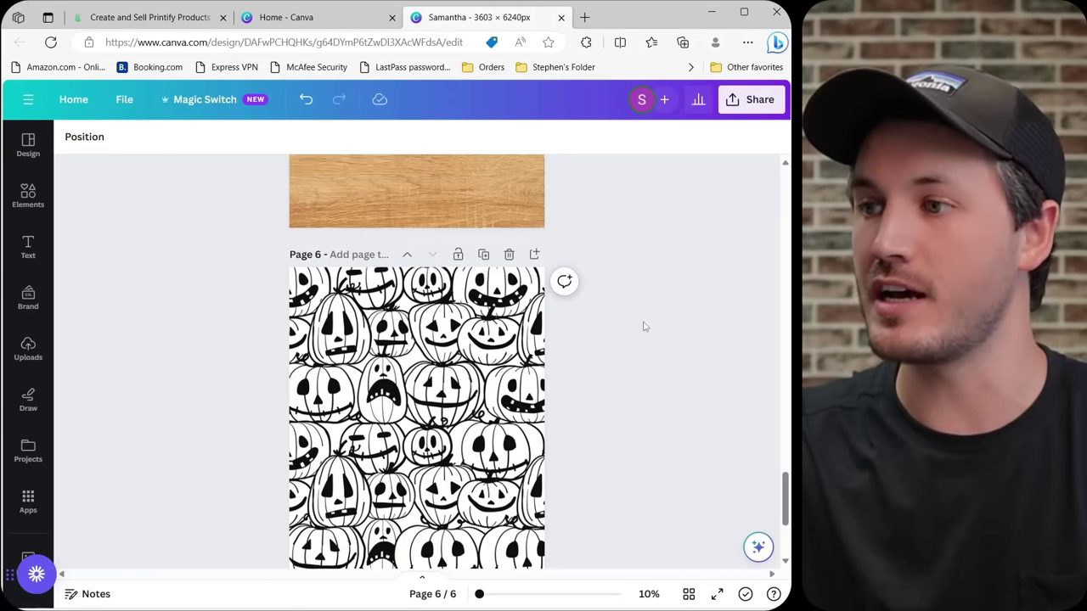
{"action": "scroll", "coordinate": [643, 326], "scroll_direction": "up", "scroll_amount": 10}
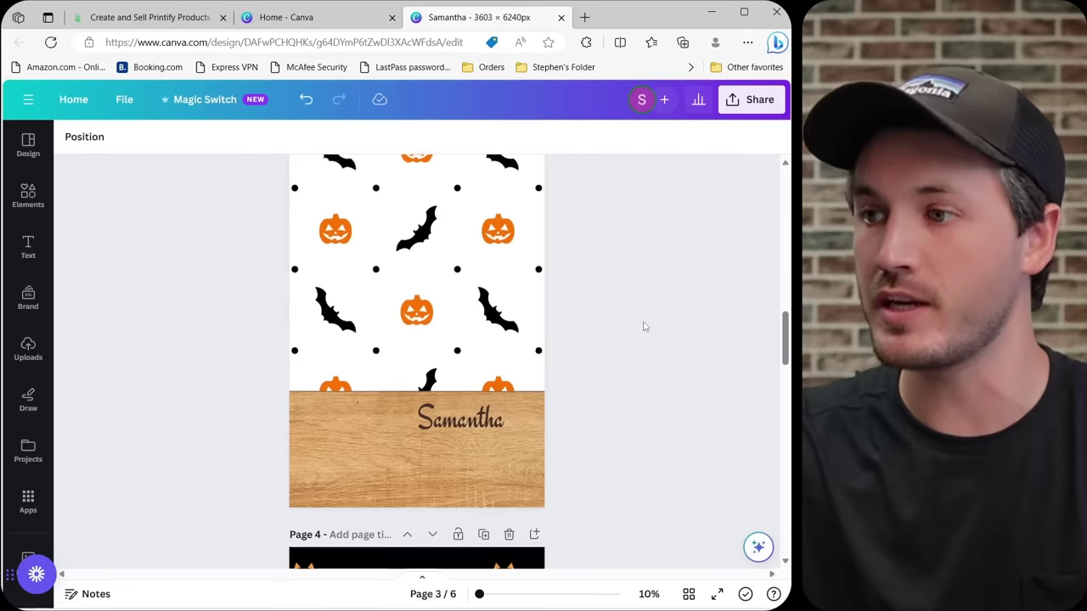
{"action": "scroll", "coordinate": [643, 325], "scroll_direction": "up", "scroll_amount": 8}
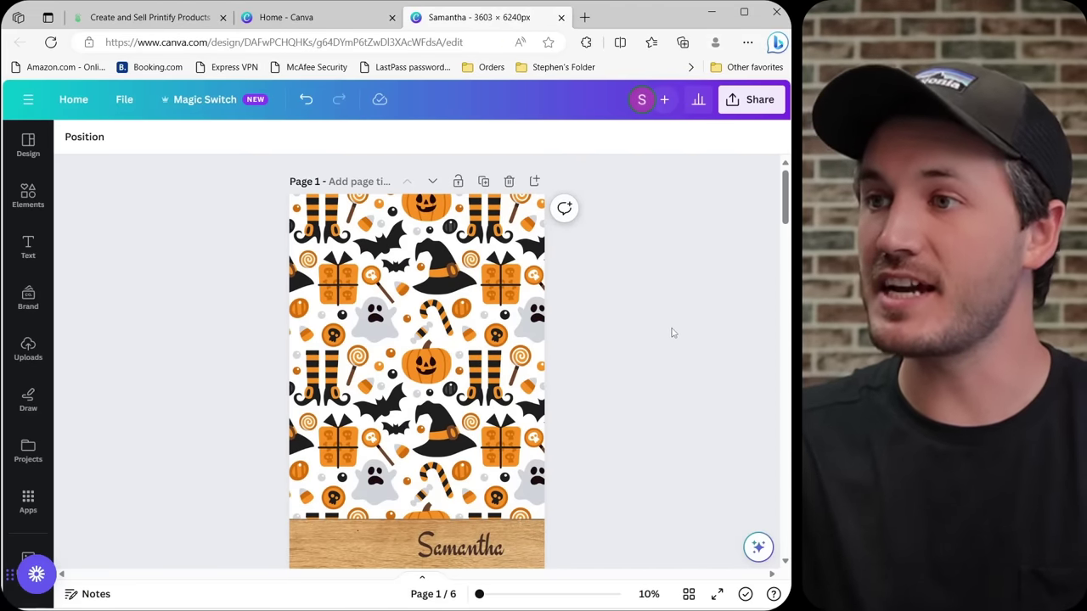
Switch to the Printify product catalog and search it for "phone case".
{"action": "left_click", "coordinate": [142, 18]}
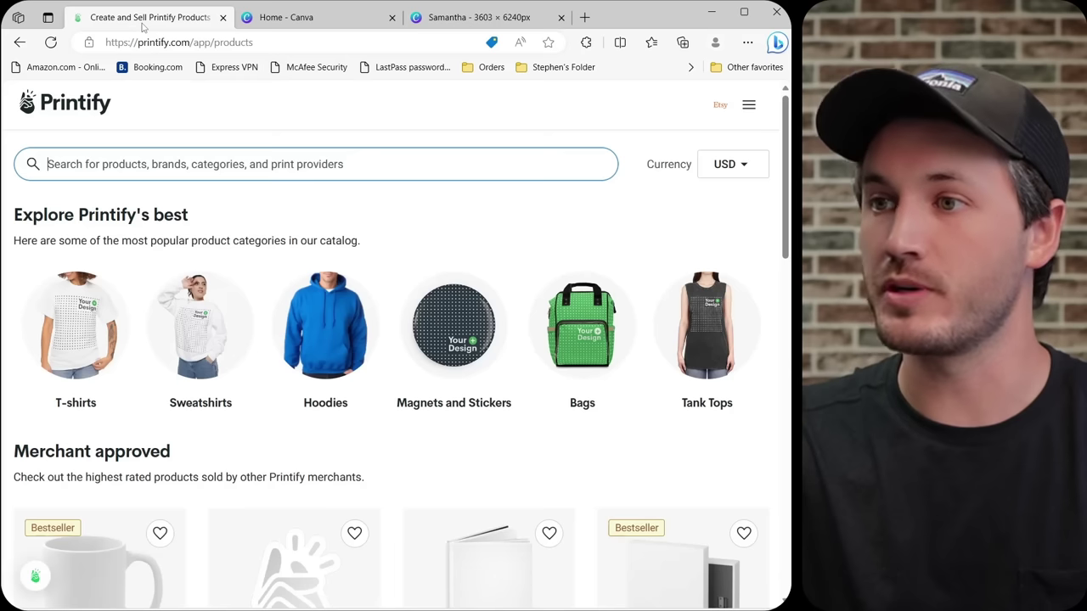
{"action": "left_click", "coordinate": [147, 167]}
{"action": "type", "text": "p"}
{"action": "key", "text": "Return"}
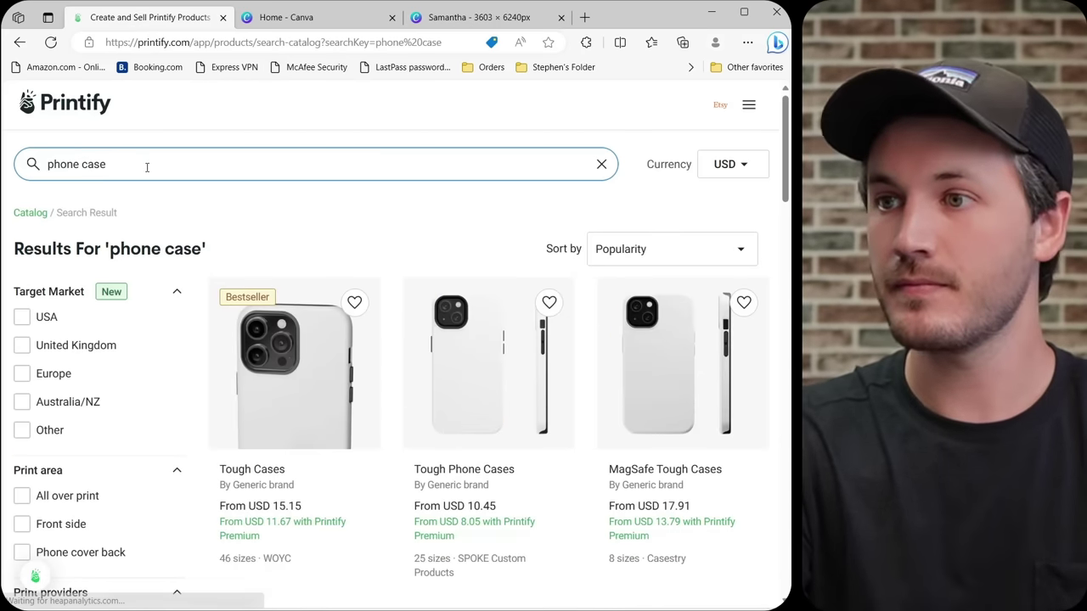
Open the Tough Phone Cases product, start designing with SPOKE Custom Products, and dismiss the offer to restore unsaved changes.
{"action": "scroll", "coordinate": [513, 205], "scroll_direction": "down", "scroll_amount": 2}
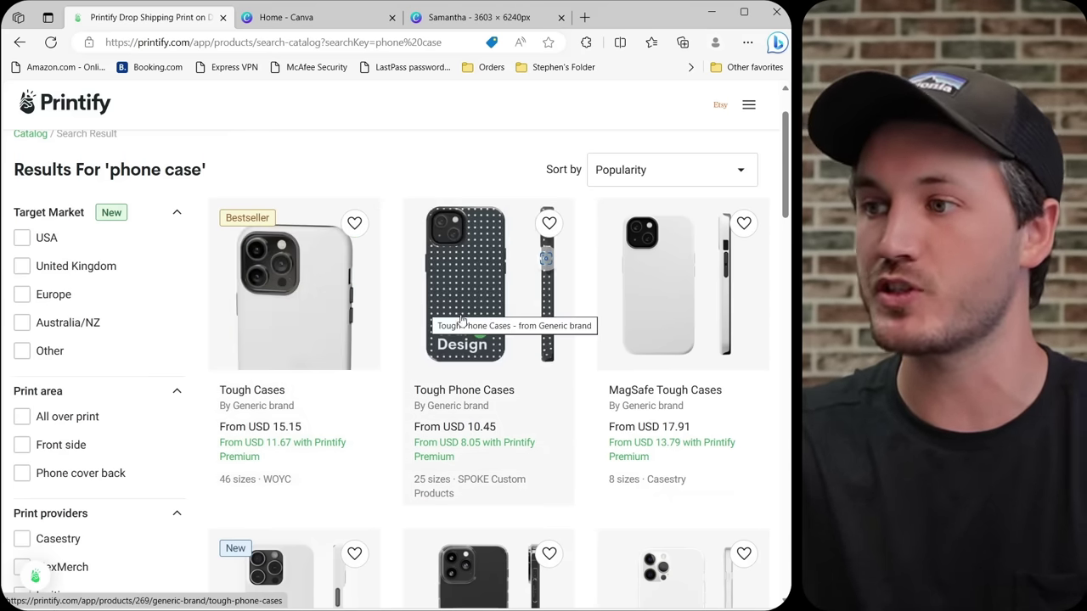
{"action": "left_click", "coordinate": [488, 284]}
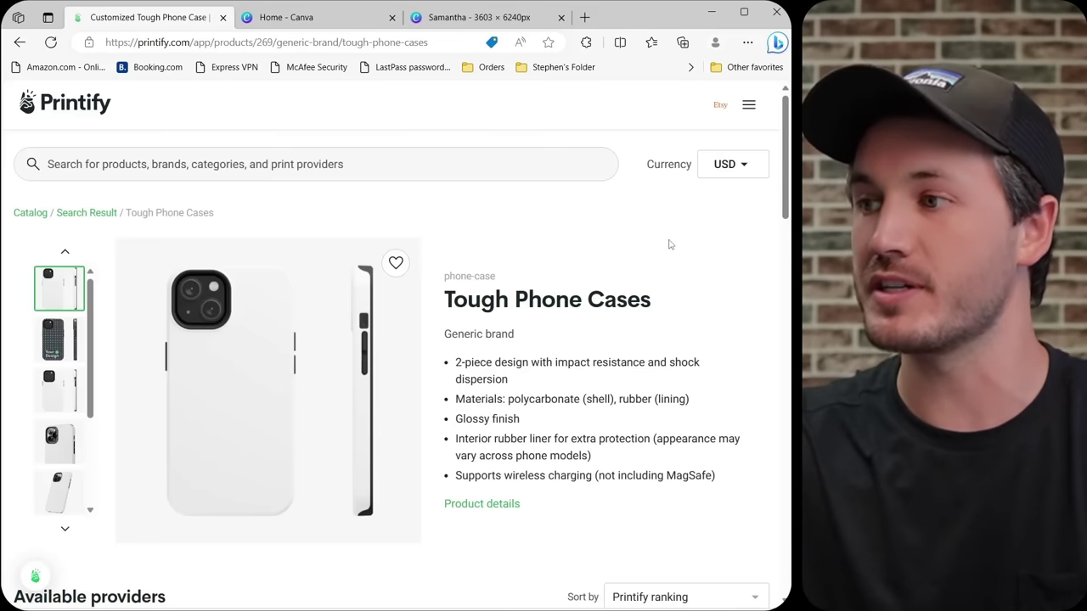
{"action": "scroll", "coordinate": [671, 244], "scroll_direction": "down", "scroll_amount": 3}
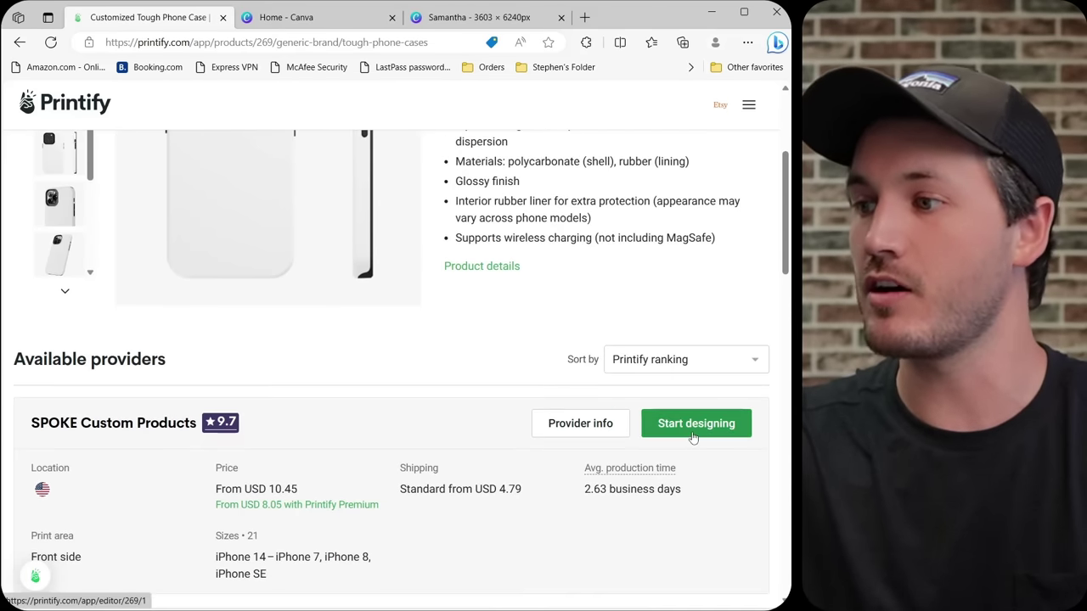
{"action": "left_click", "coordinate": [692, 437]}
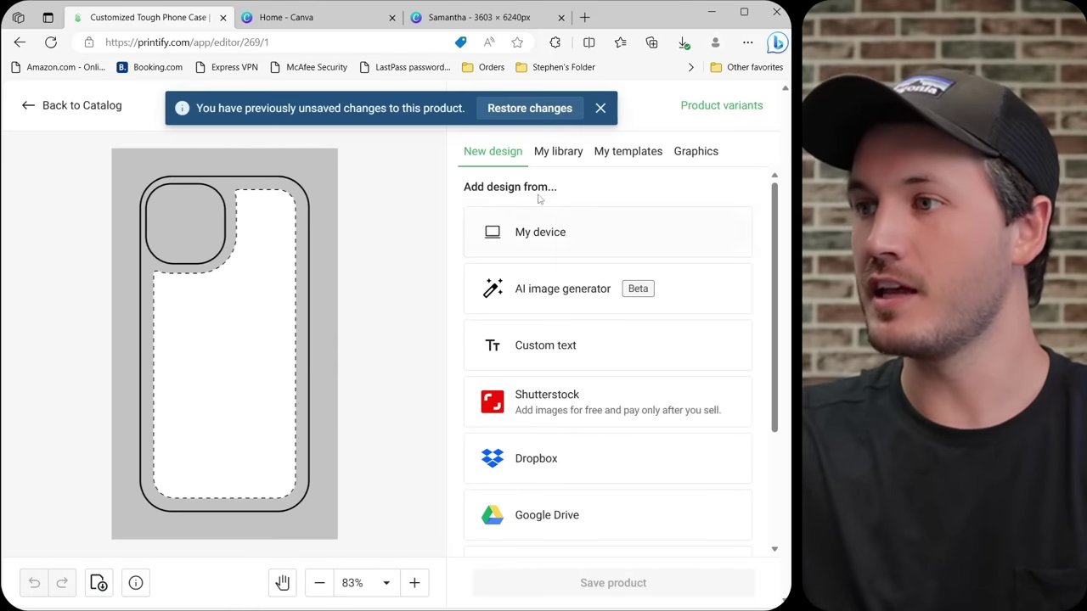
{"action": "left_click", "coordinate": [600, 107]}
Select all available iPhone sizes as product variants, check the list, and update the product.
{"action": "left_click", "coordinate": [704, 108]}
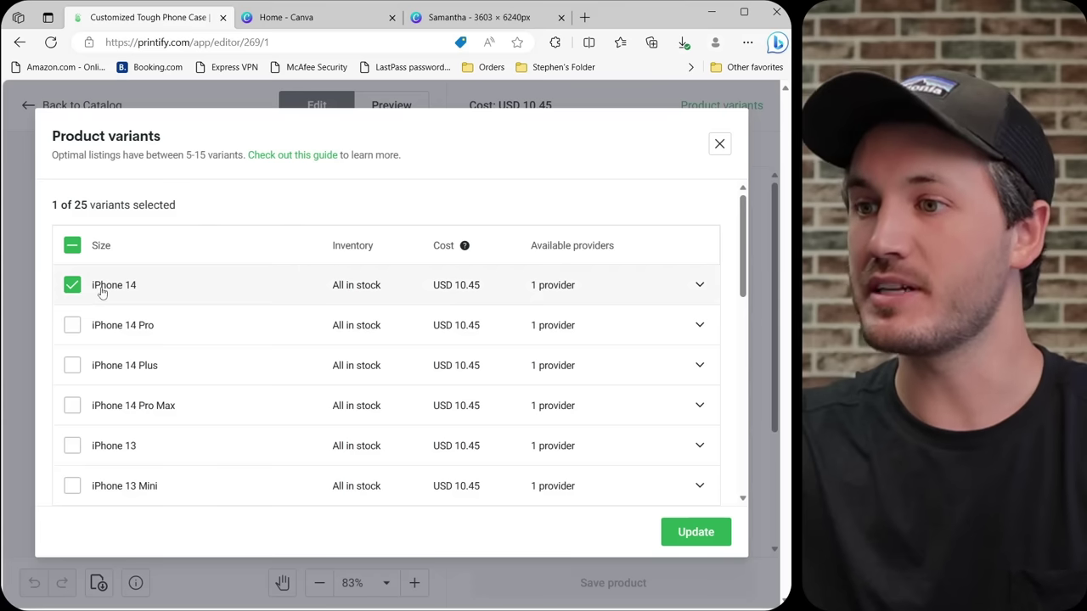
{"action": "left_click", "coordinate": [71, 248]}
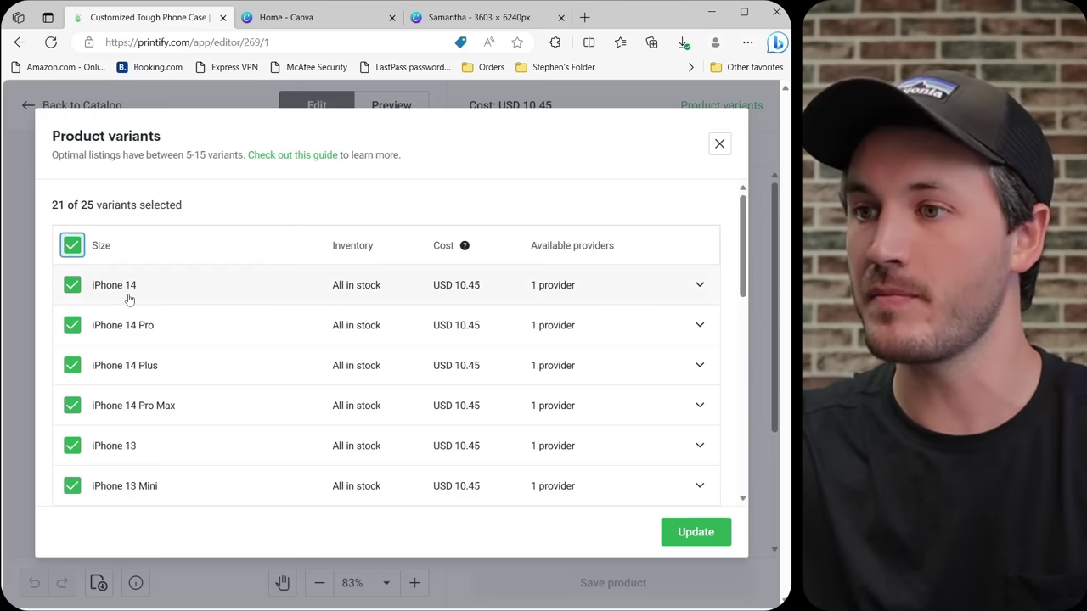
{"action": "scroll", "coordinate": [131, 301], "scroll_direction": "down", "scroll_amount": 5}
{"action": "scroll", "coordinate": [135, 327], "scroll_direction": "down", "scroll_amount": 3}
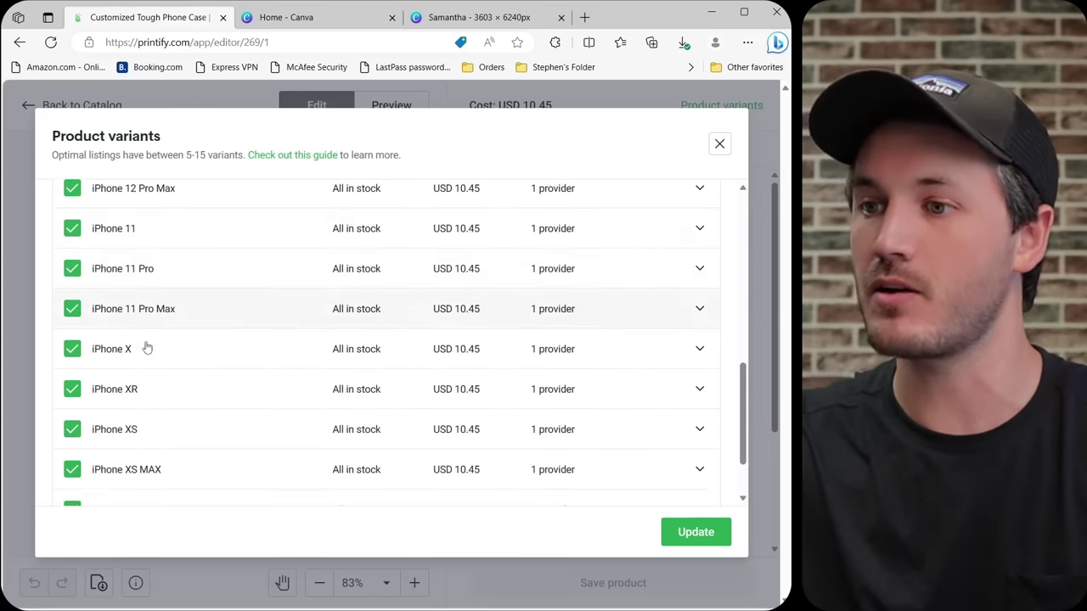
{"action": "scroll", "coordinate": [194, 480], "scroll_direction": "up", "scroll_amount": 2}
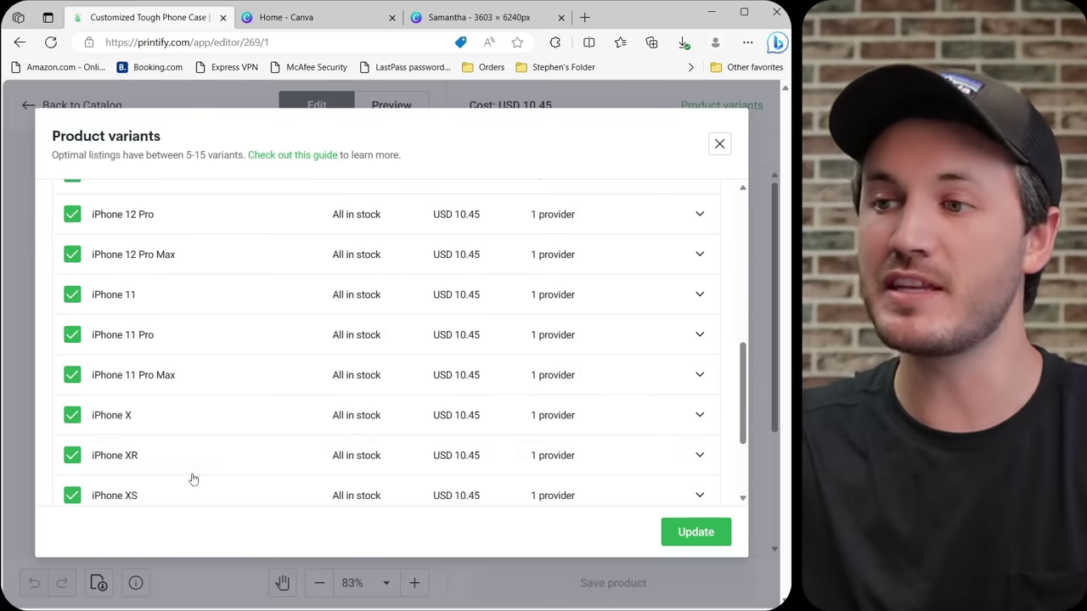
{"action": "scroll", "coordinate": [194, 479], "scroll_direction": "up", "scroll_amount": 5}
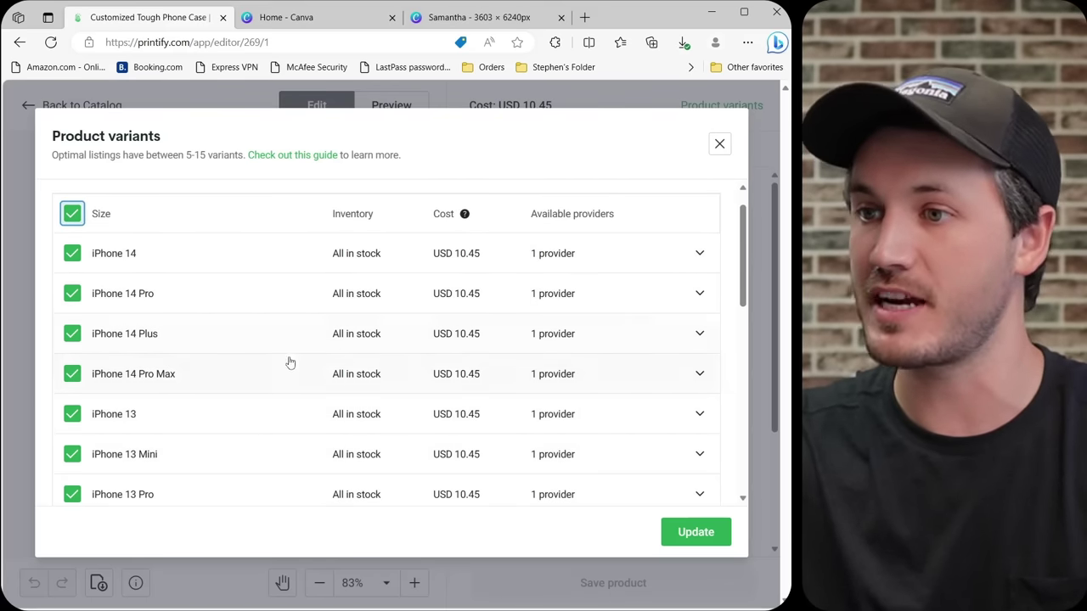
{"action": "left_click", "coordinate": [696, 533]}
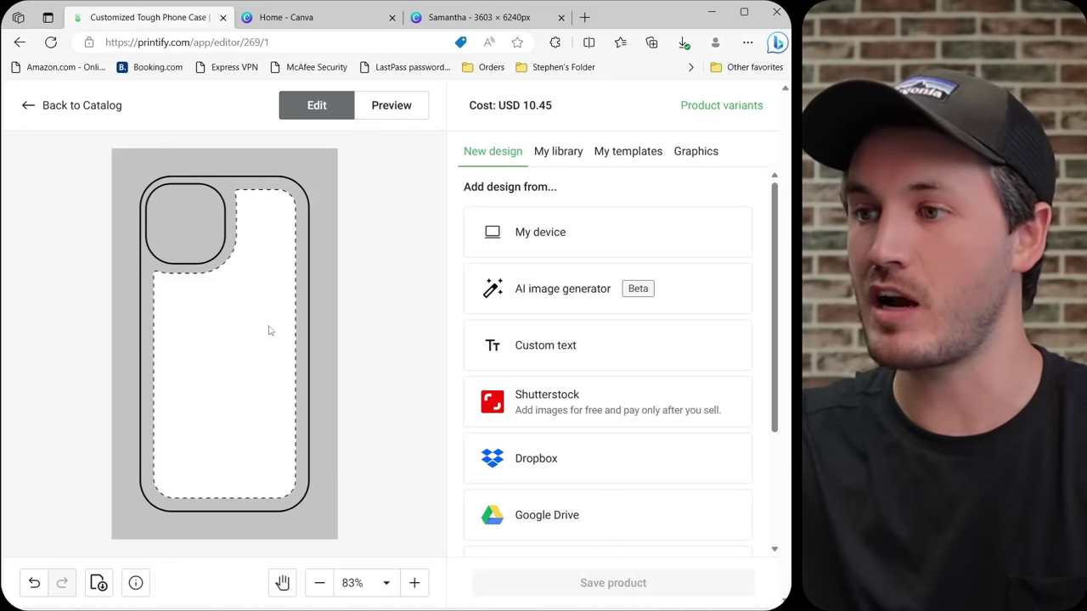
Upload the orange-and-black Halloween design with the wood panel onto the phone case and preview its mockup.
{"action": "left_click_drag", "start_coordinate": [741, 261], "coordinate": [400, 284]}
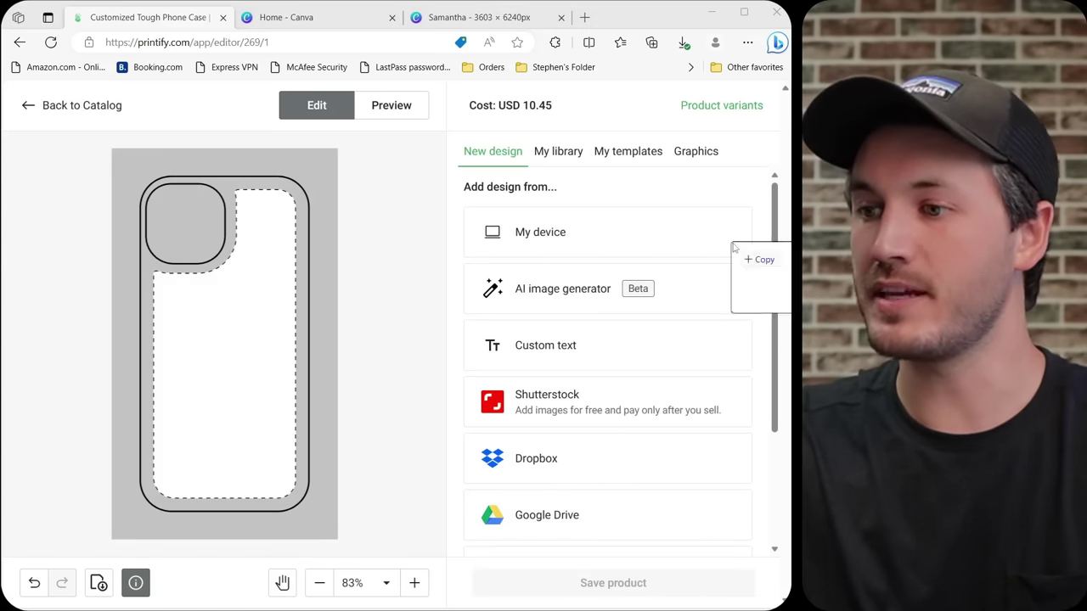
{"action": "left_click_drag", "start_coordinate": [734, 247], "coordinate": [284, 341]}
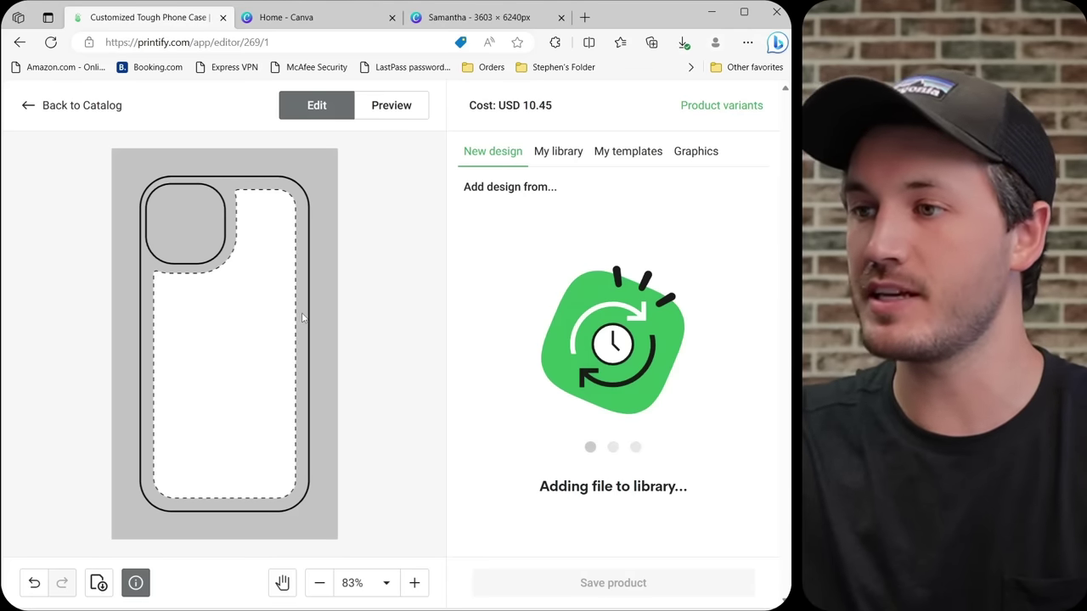
{"action": "left_click", "coordinate": [389, 346]}
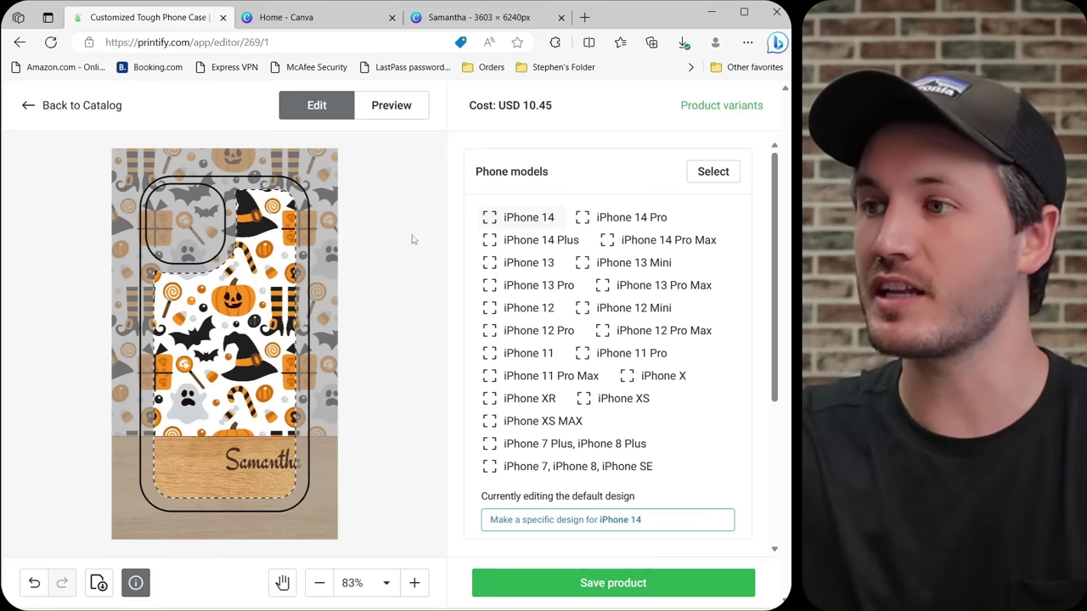
{"action": "left_click", "coordinate": [389, 107]}
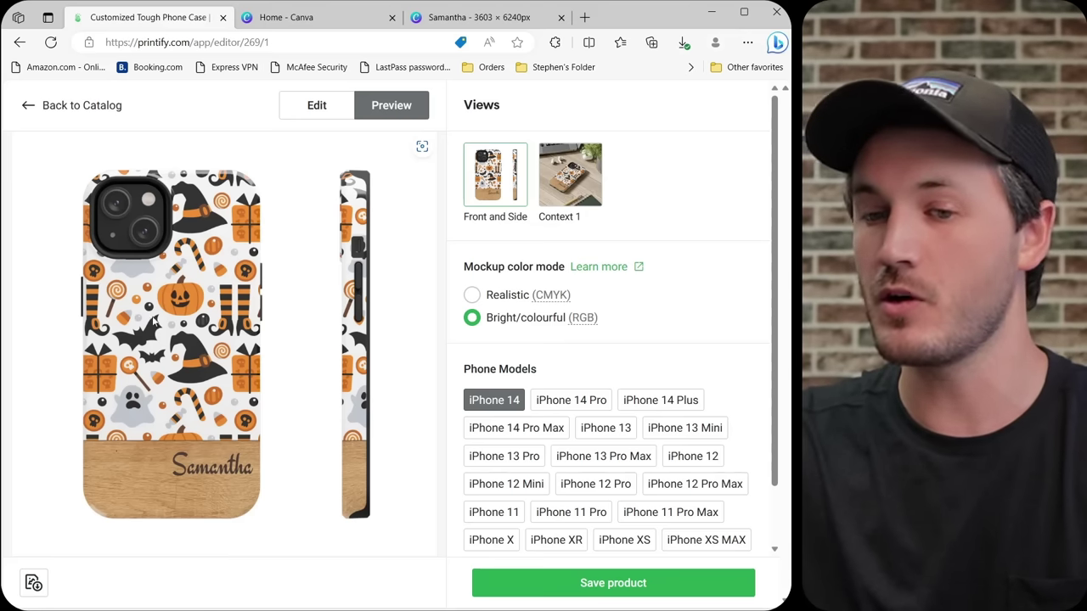
Save the phone case product as a draft and look through the product list for the Halloween cases.
{"action": "left_click", "coordinate": [633, 594]}
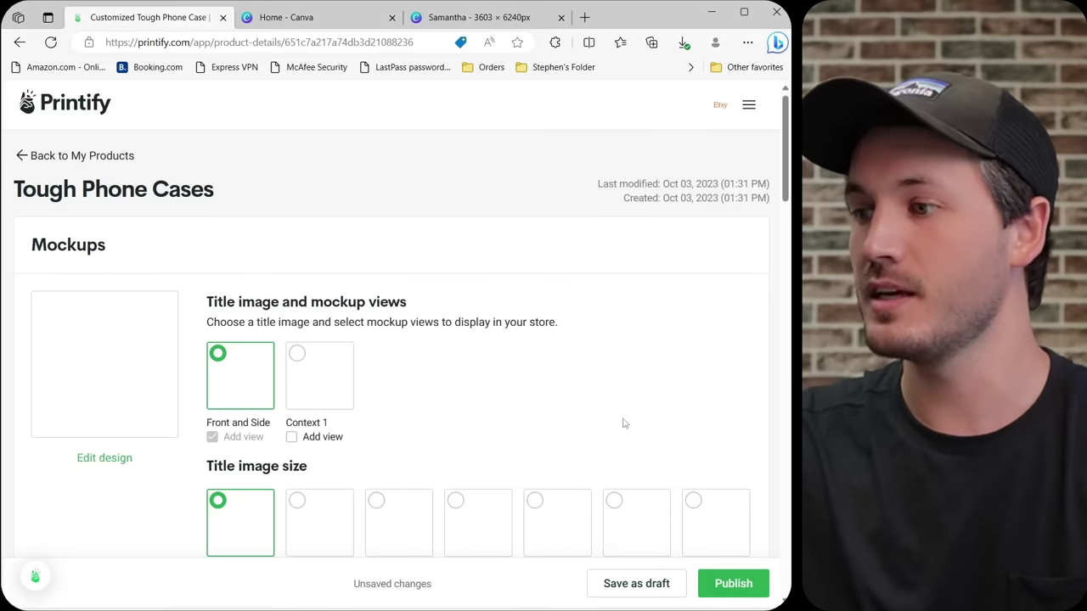
{"action": "scroll", "coordinate": [622, 428], "scroll_direction": "down", "scroll_amount": 1}
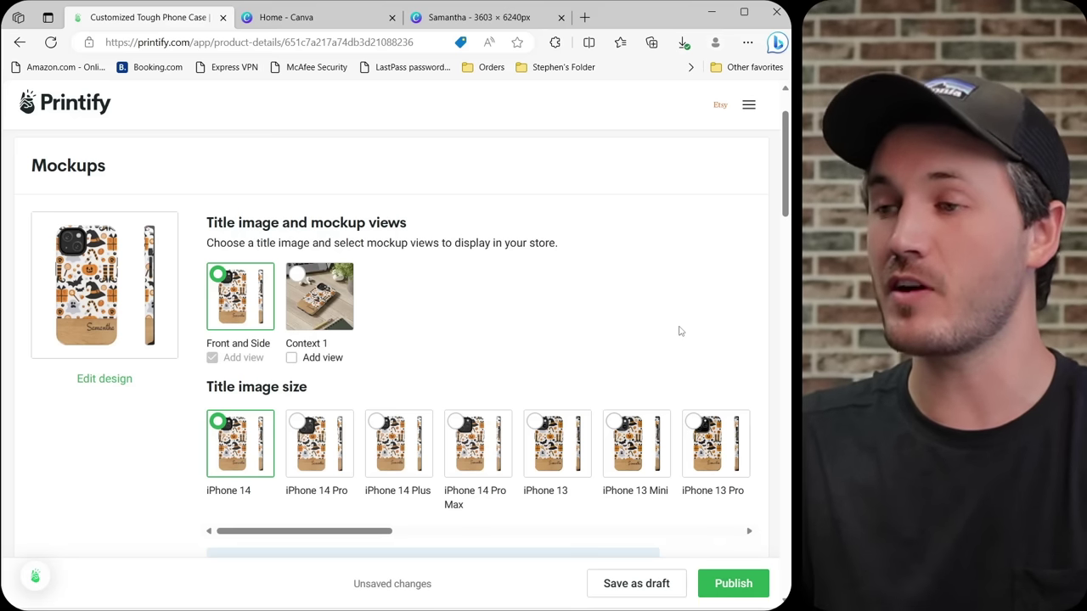
{"action": "left_click", "coordinate": [647, 586]}
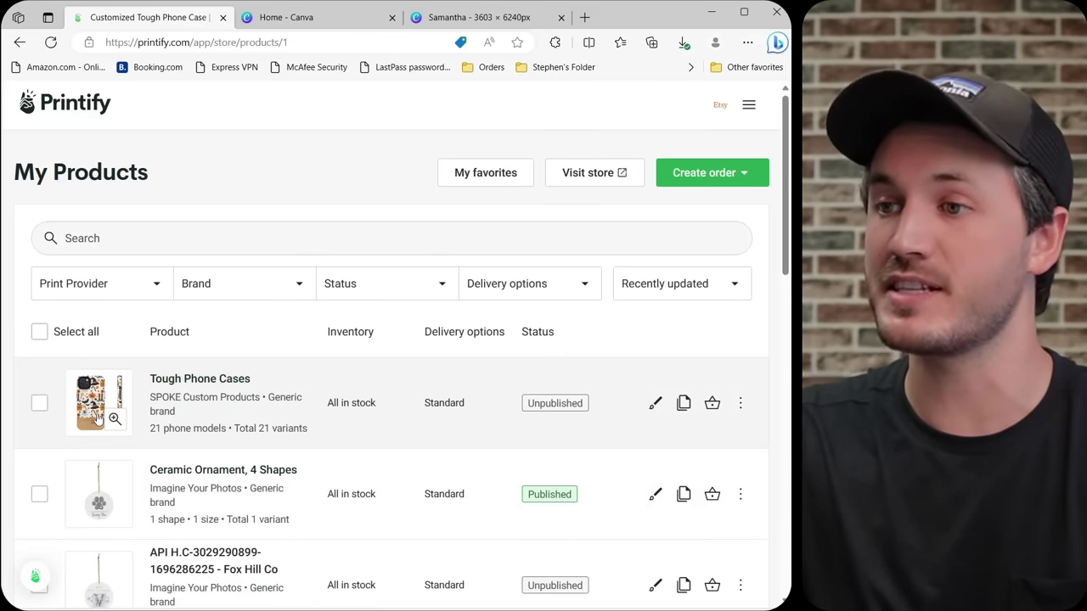
{"action": "scroll", "coordinate": [98, 417], "scroll_direction": "down", "scroll_amount": 5}
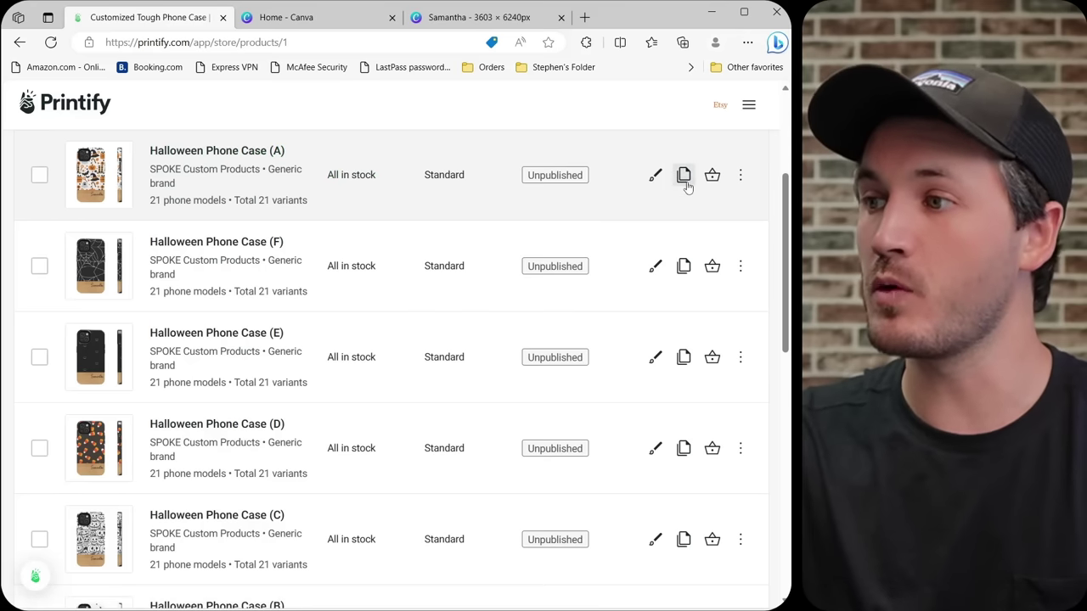
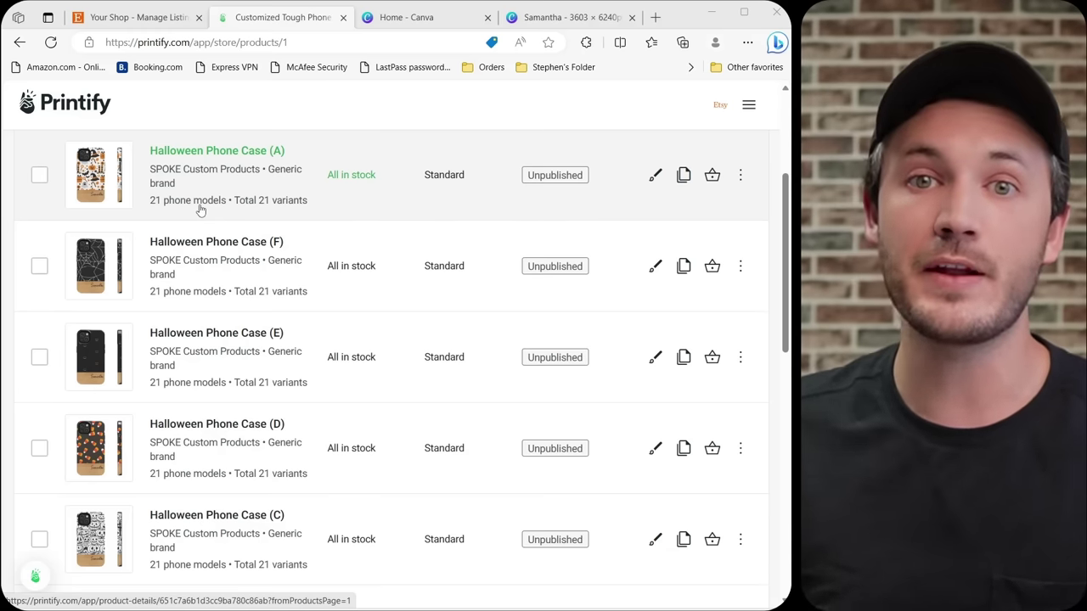
Switch to the Etsy shop's listings, look over the active ones, and start a new listing.
{"action": "key", "text": "ctrl+shift+Tab"}
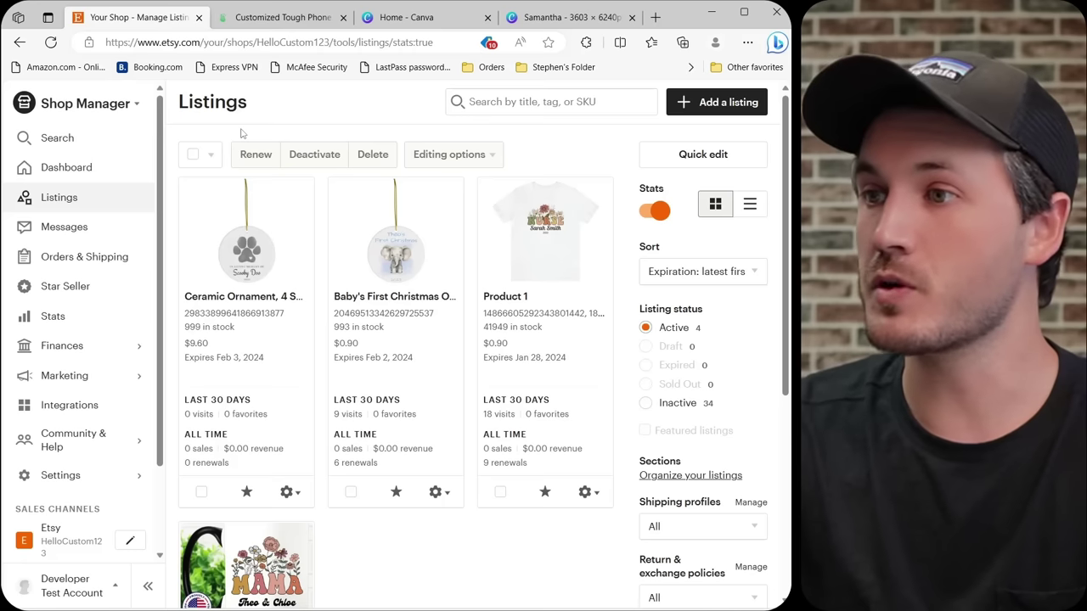
{"action": "scroll", "coordinate": [371, 331], "scroll_direction": "down", "scroll_amount": 2}
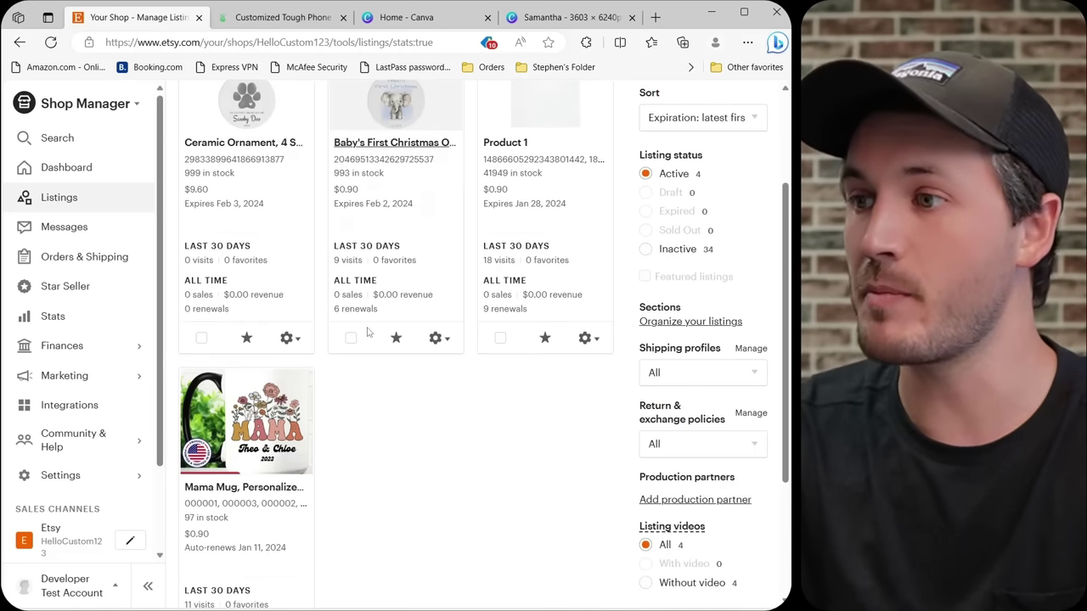
{"action": "scroll", "coordinate": [371, 331], "scroll_direction": "up", "scroll_amount": 2}
{"action": "left_click", "coordinate": [711, 111]}
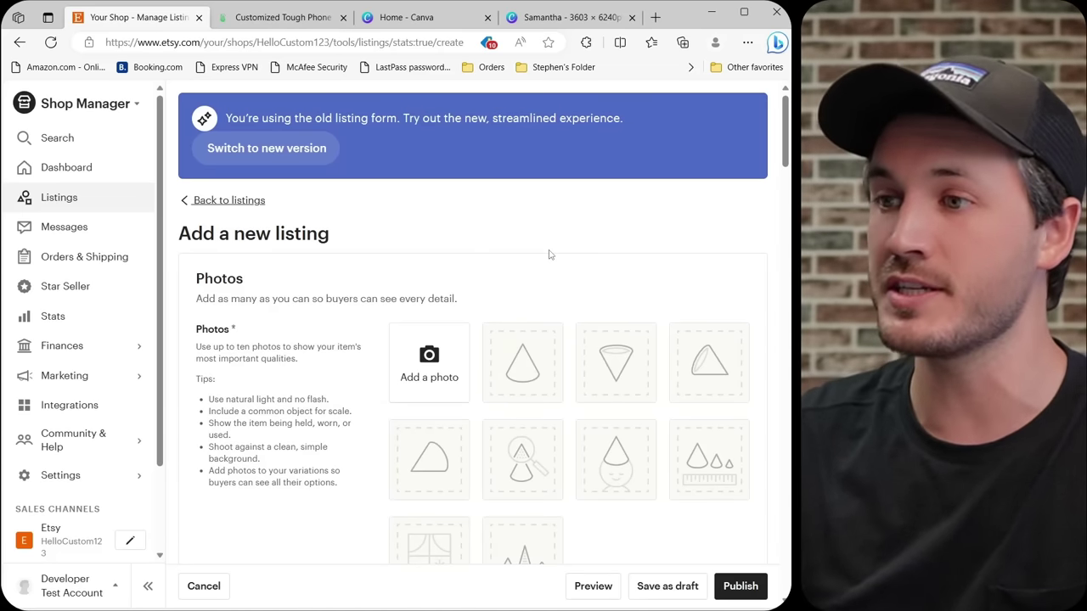
{"action": "scroll", "coordinate": [543, 238], "scroll_direction": "down", "scroll_amount": 1}
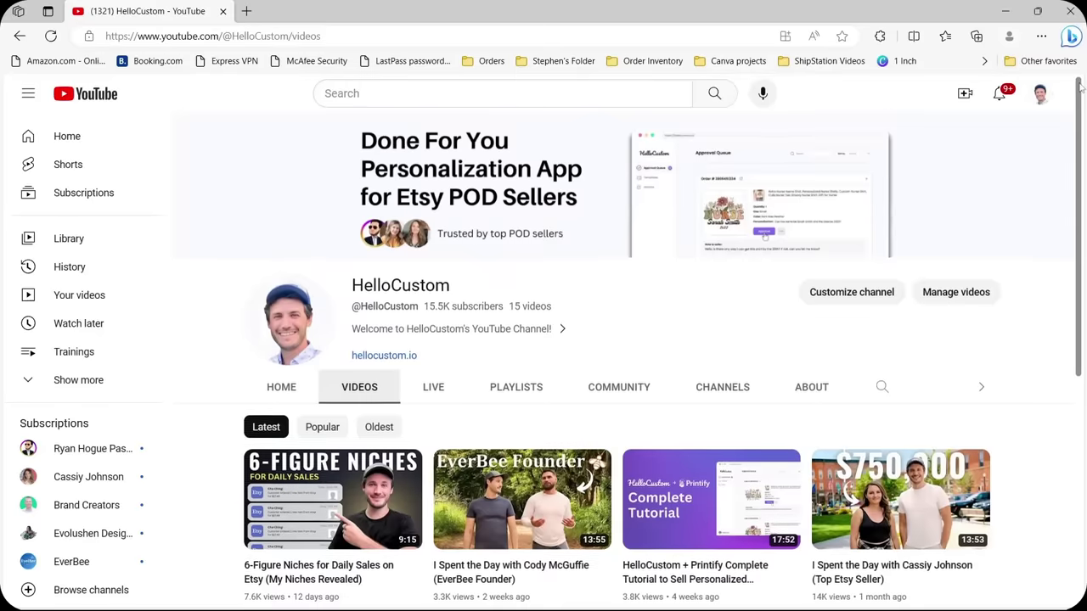
{"action": "scroll", "coordinate": [1081, 316], "scroll_direction": "down", "scroll_amount": 5}
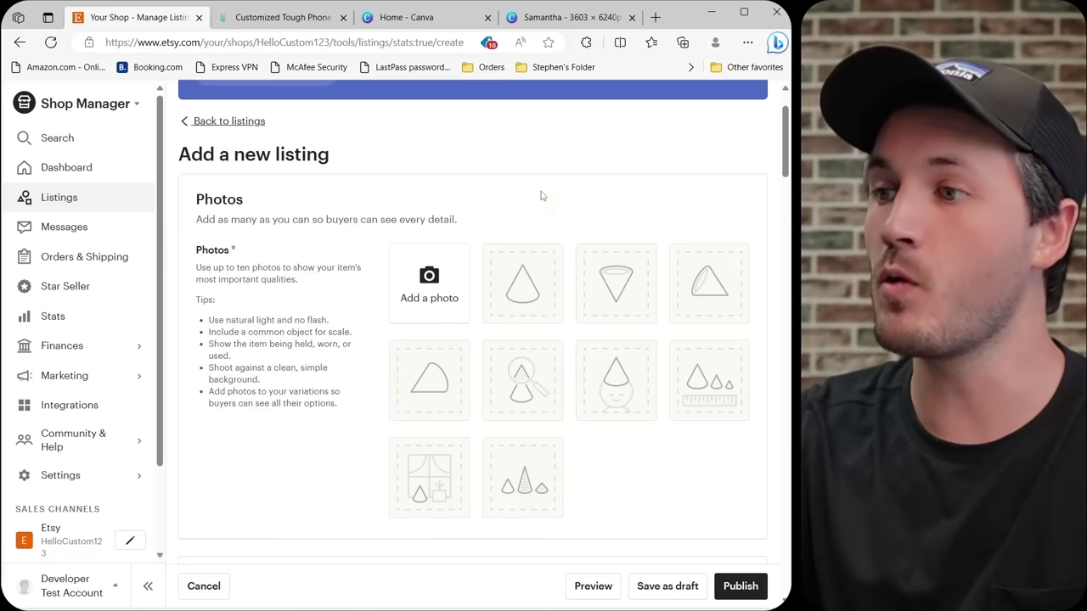
{"action": "scroll", "coordinate": [540, 194], "scroll_direction": "down", "scroll_amount": 1}
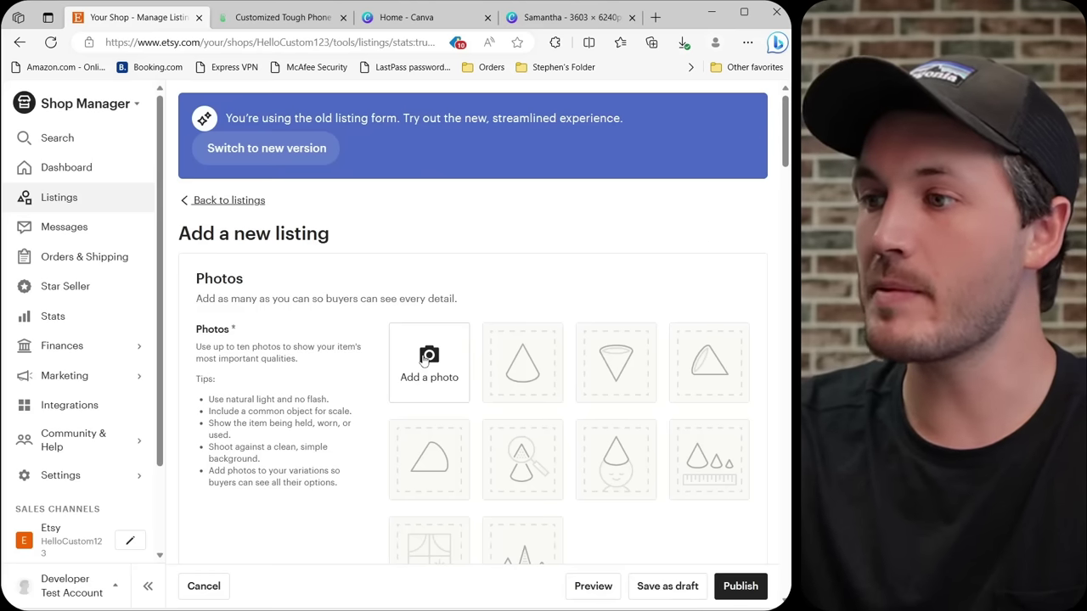
Save the front-and-side mockup image of Halloween Phone Case (A) from Printify and add it as the Etsy listing's primary photo.
{"action": "left_click", "coordinate": [280, 18]}
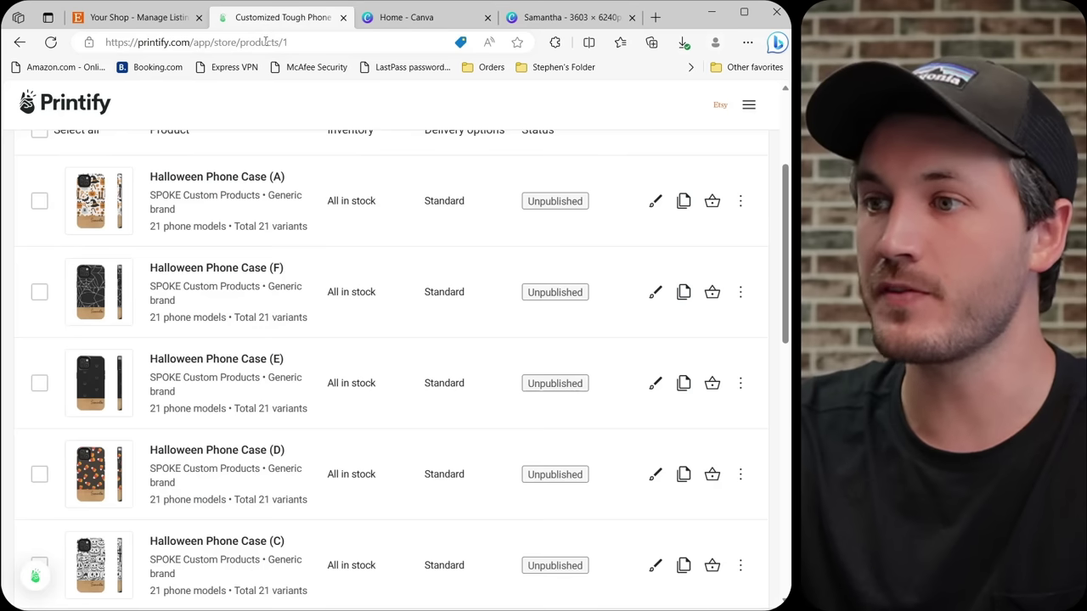
{"action": "left_click", "coordinate": [191, 180]}
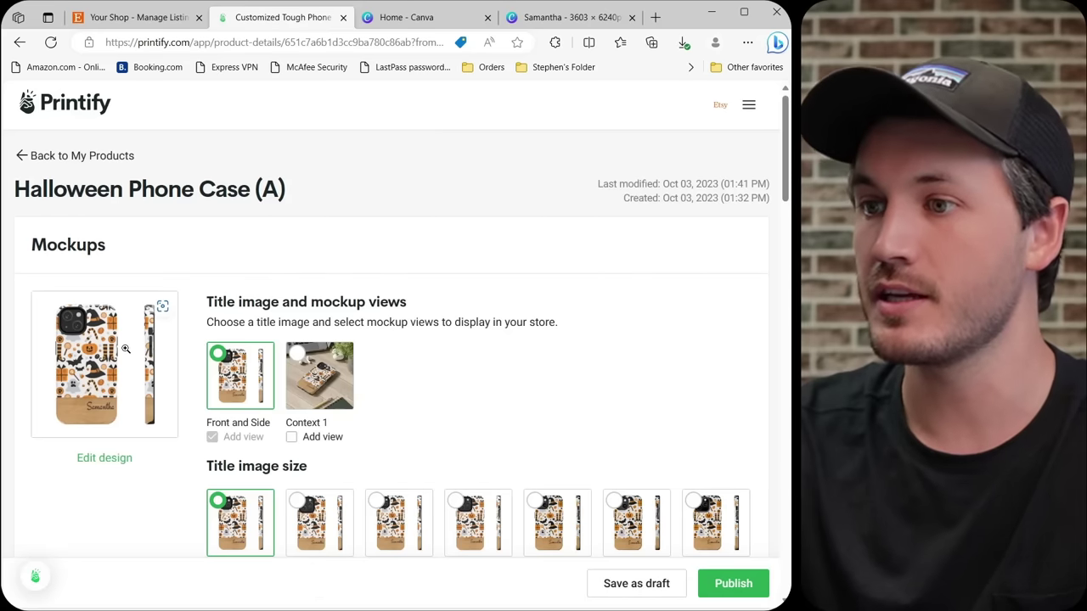
{"action": "left_click", "coordinate": [125, 349]}
{"action": "left_click", "coordinate": [328, 288]}
{"action": "right_click", "coordinate": [401, 280]}
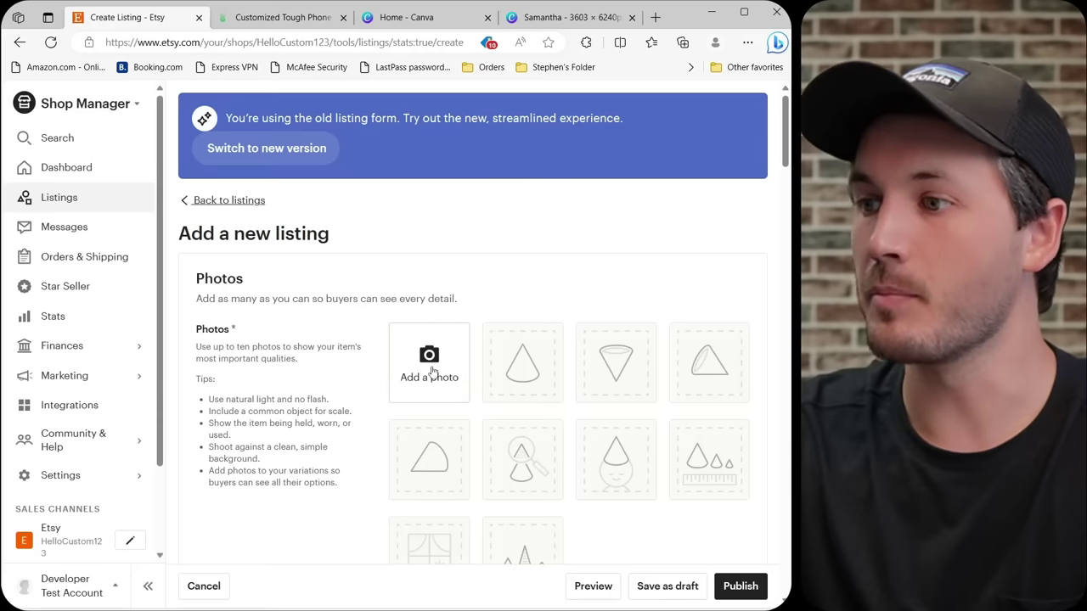
{"action": "left_click", "coordinate": [432, 371]}
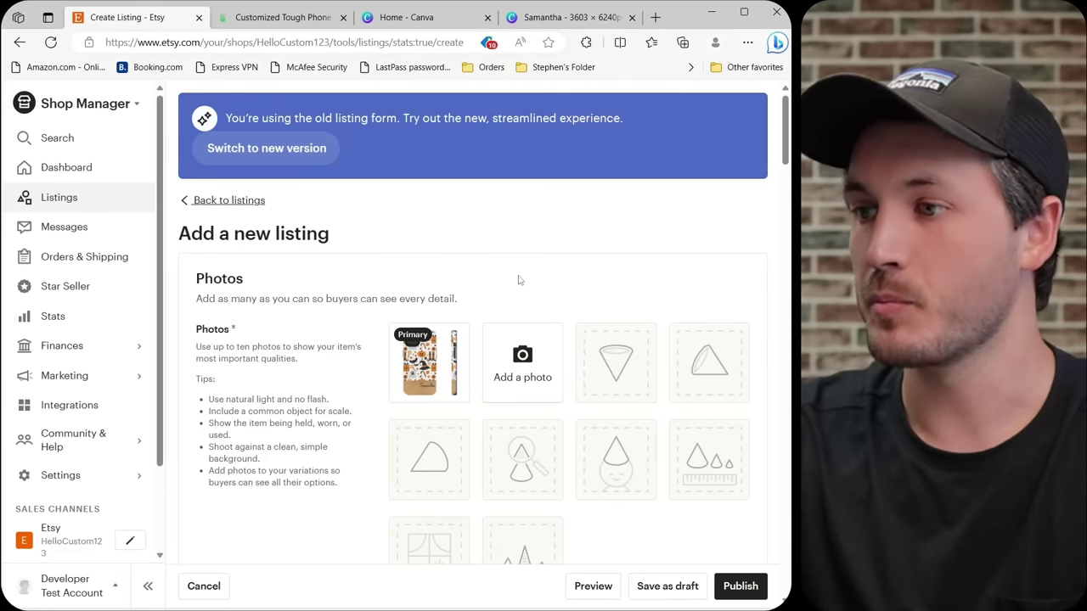
Enter "Test title here (A)" as the listing's title.
{"action": "scroll", "coordinate": [519, 280], "scroll_direction": "down", "scroll_amount": 3}
{"action": "scroll", "coordinate": [519, 280], "scroll_direction": "down", "scroll_amount": 7}
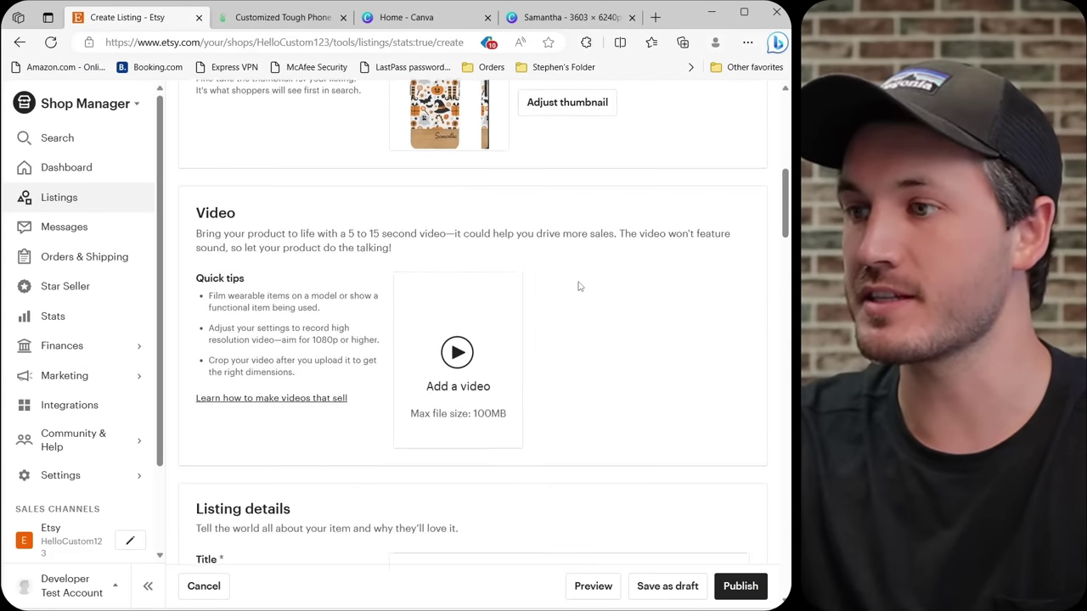
{"action": "left_click", "coordinate": [456, 333]}
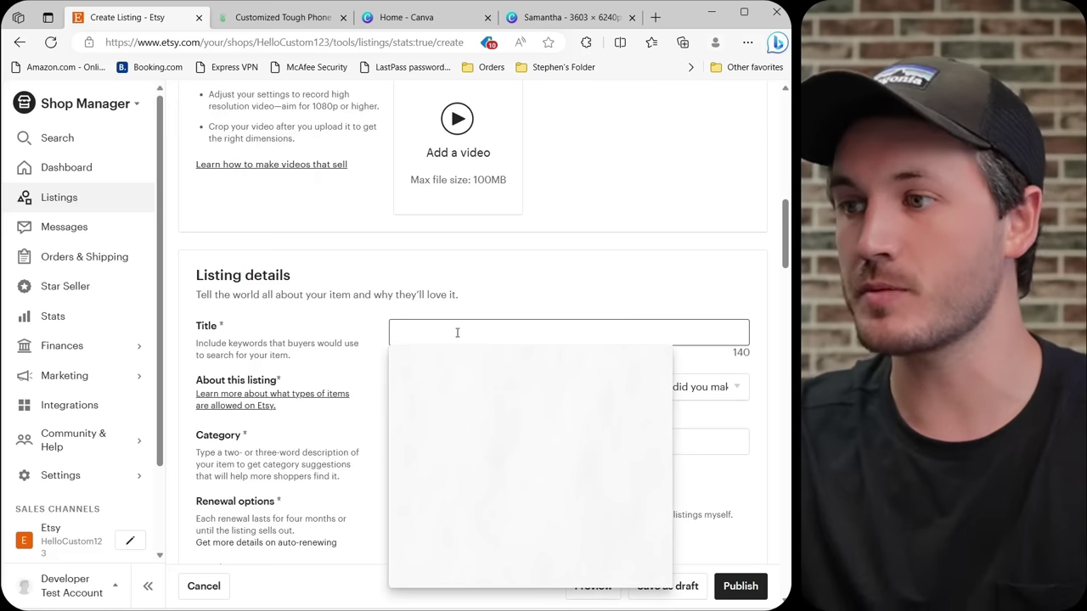
{"action": "type", "text": "Test"}
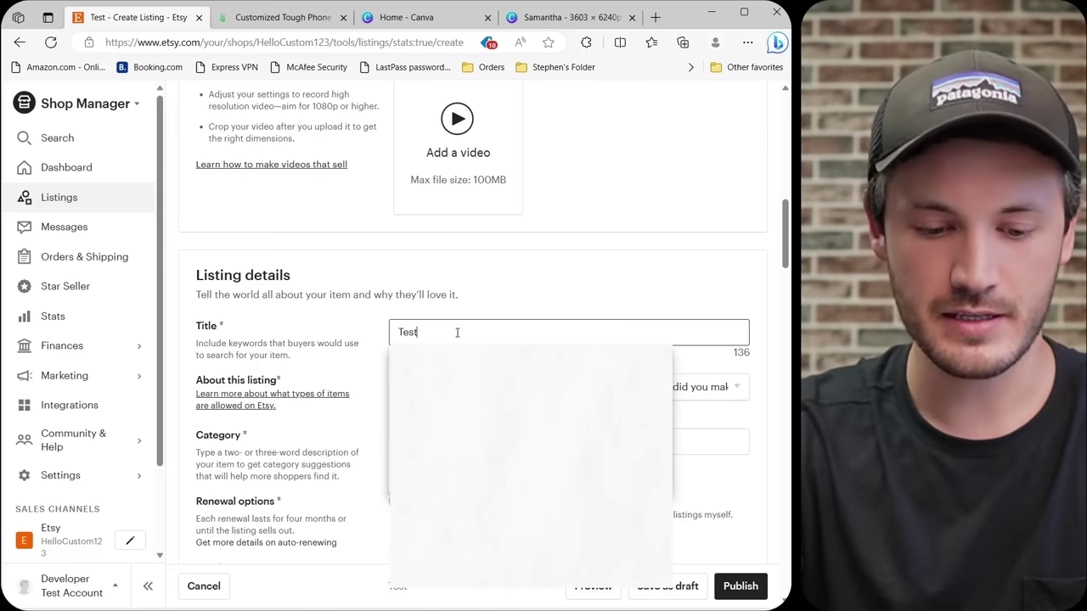
{"action": "type", "text": " title here"}
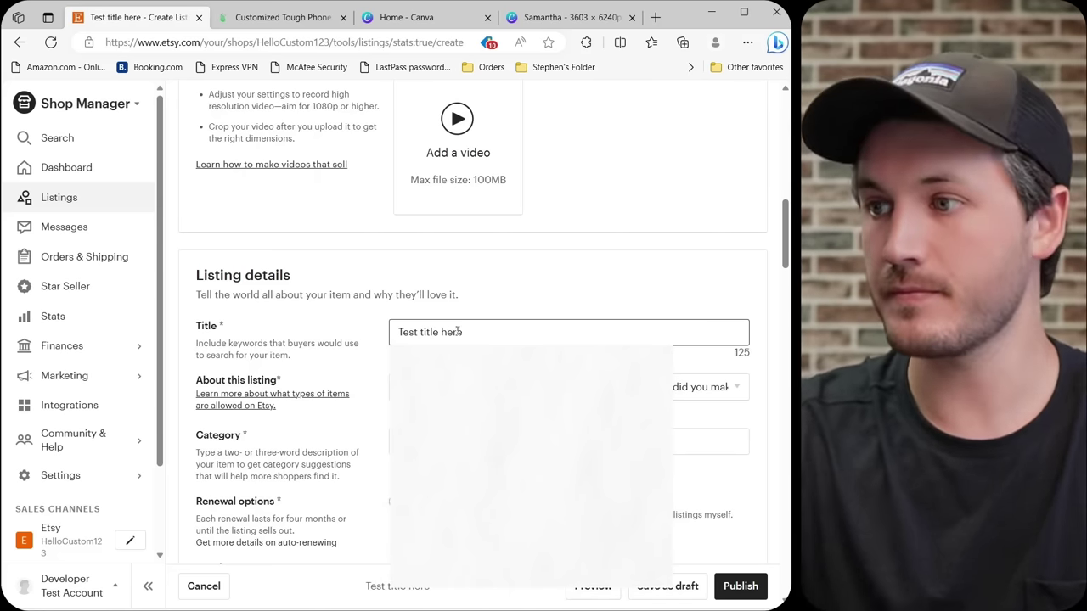
{"action": "type", "text": " (A)"}
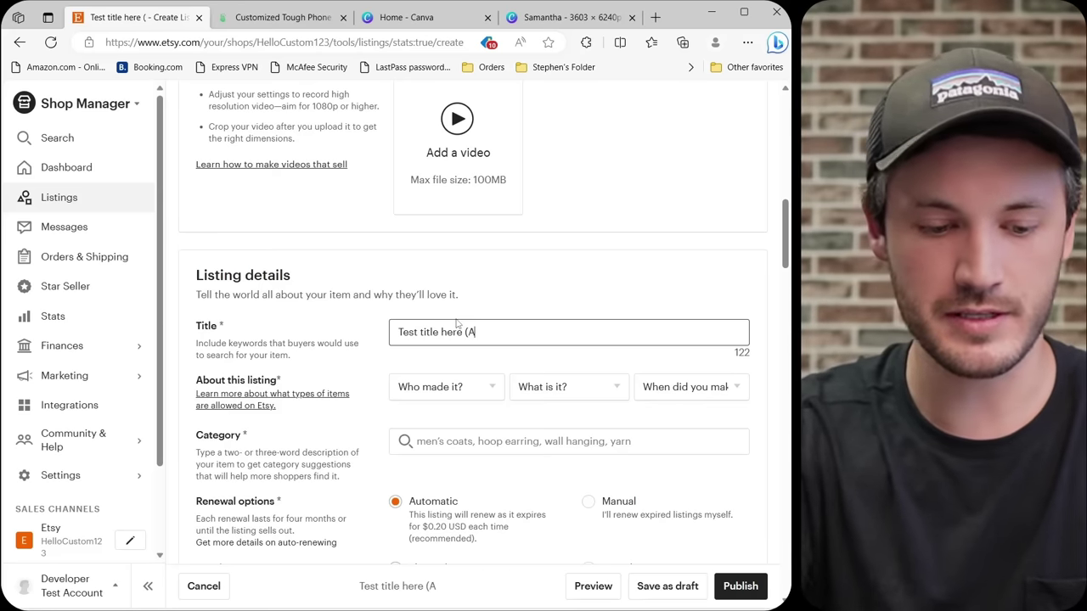
{"action": "left_click", "coordinate": [577, 274]}
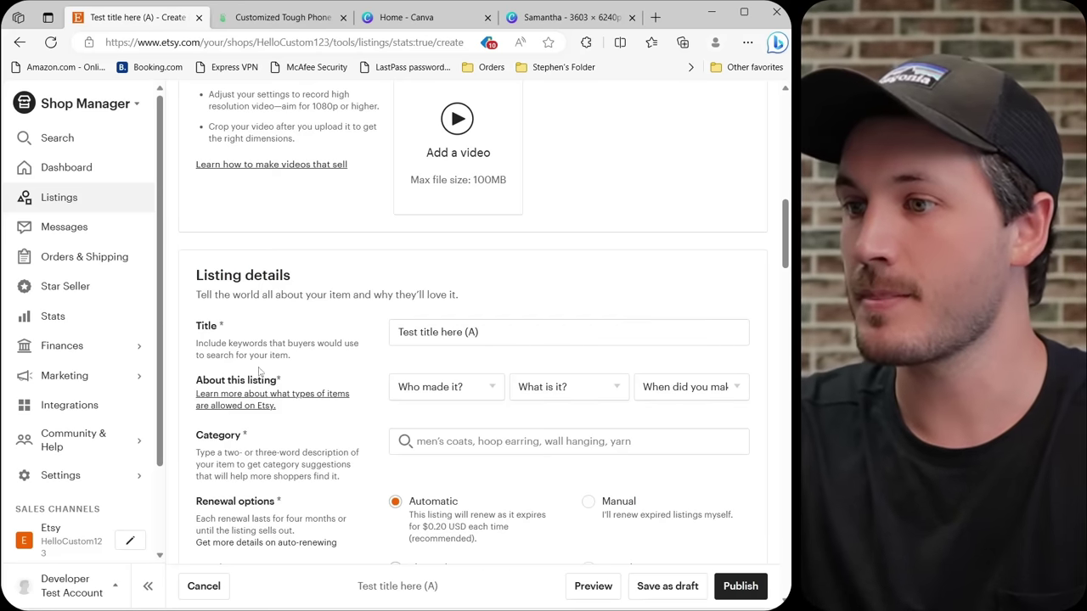
Describe the item as made by another company or person, a finished product, and Made To Order.
{"action": "left_click", "coordinate": [457, 392]}
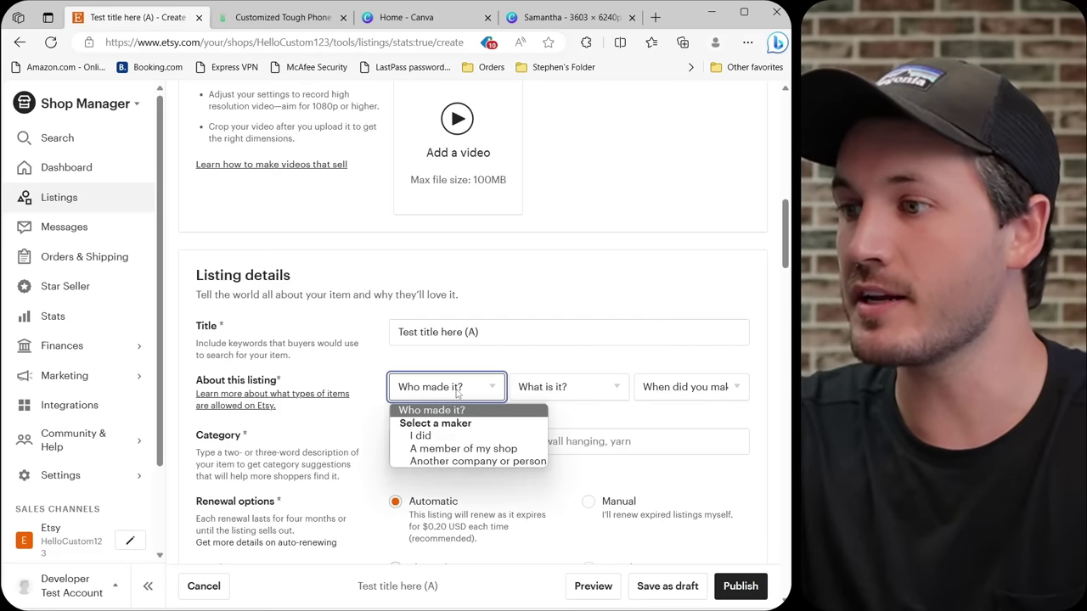
{"action": "left_click", "coordinate": [469, 463]}
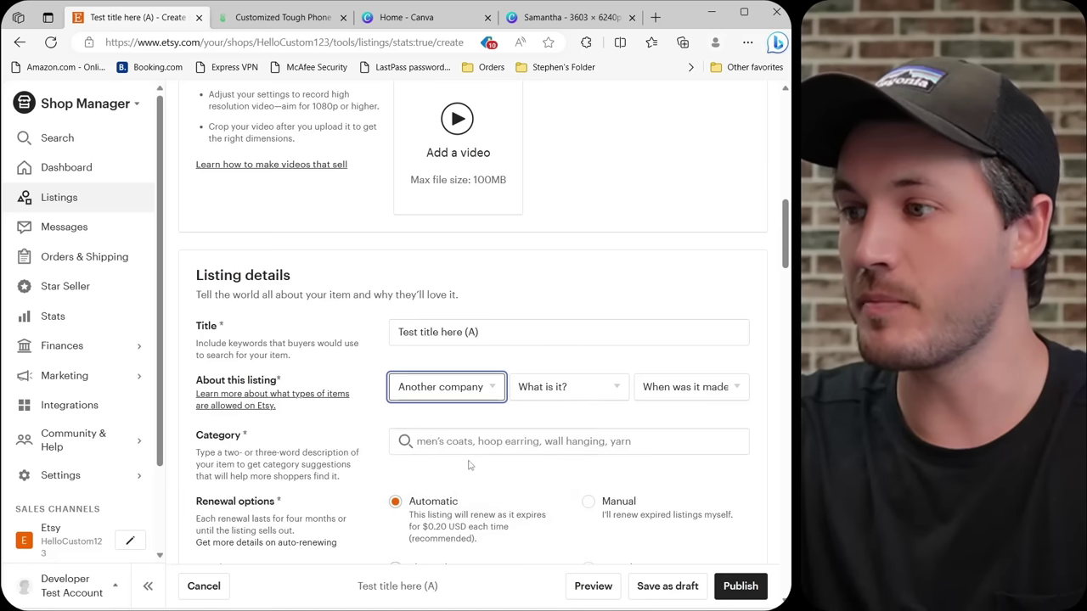
{"action": "left_click", "coordinate": [581, 392]}
{"action": "left_click", "coordinate": [583, 436]}
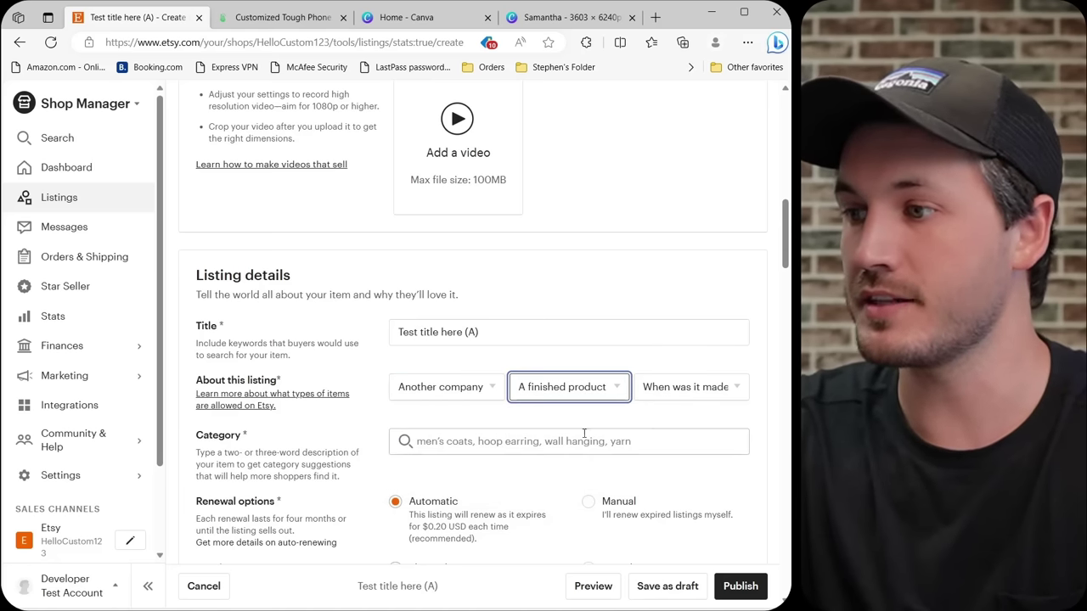
{"action": "left_click", "coordinate": [682, 387]}
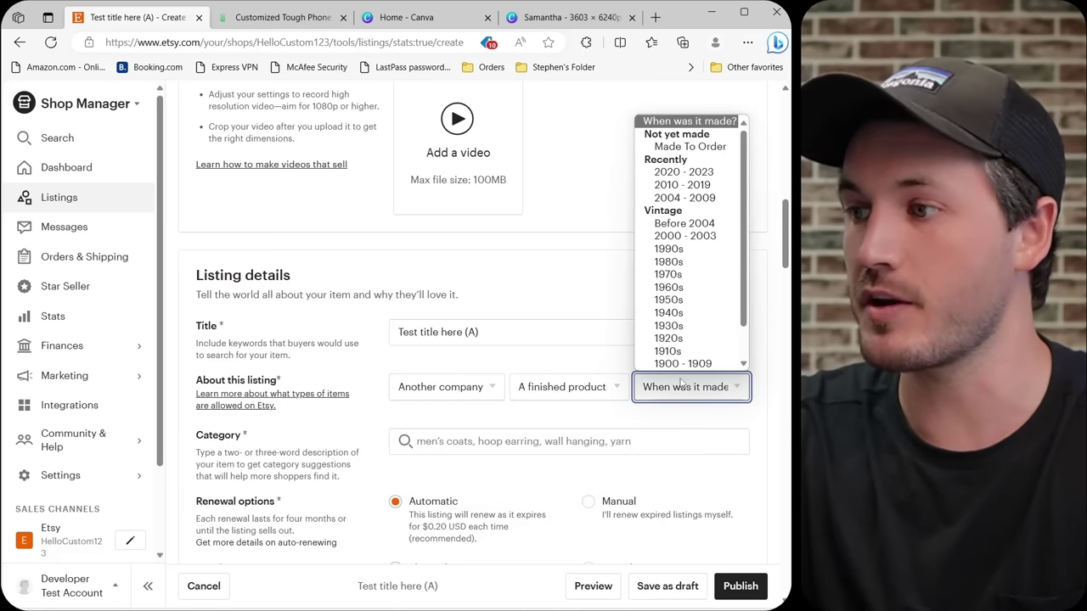
{"action": "left_click", "coordinate": [674, 149]}
Search the listing categories for "phone case" and assign the Phone Cases category.
{"action": "scroll", "coordinate": [594, 300], "scroll_direction": "down", "scroll_amount": 1}
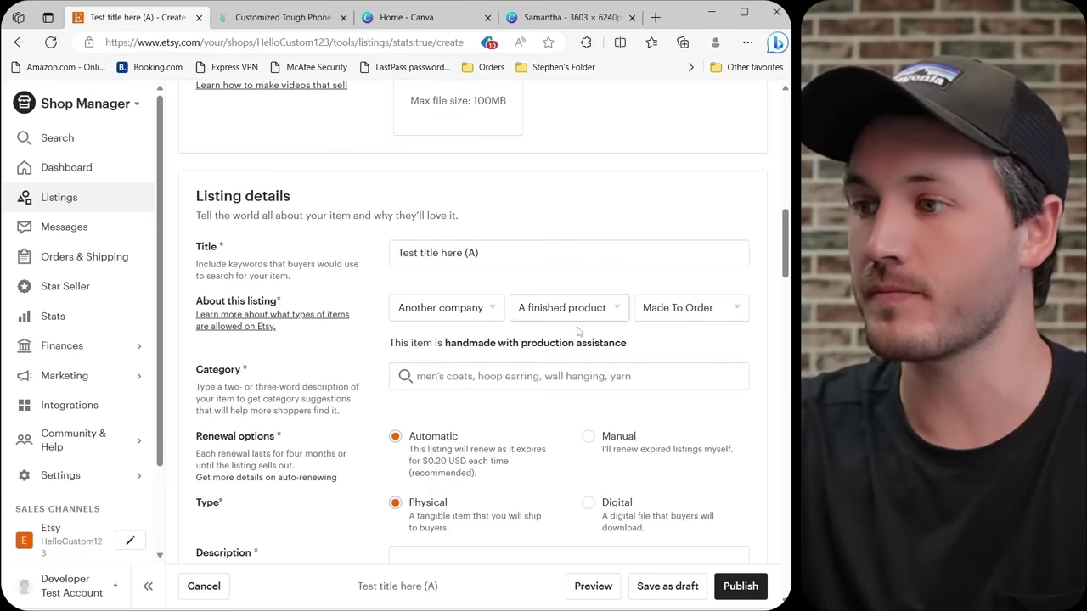
{"action": "left_click", "coordinate": [485, 378]}
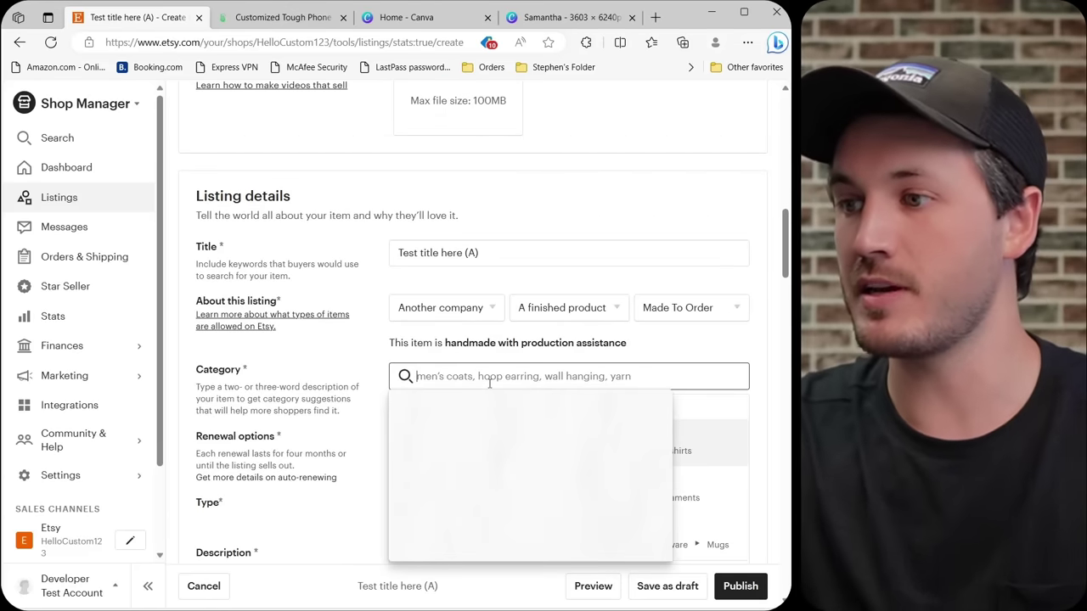
{"action": "type", "text": "phone Cases"}
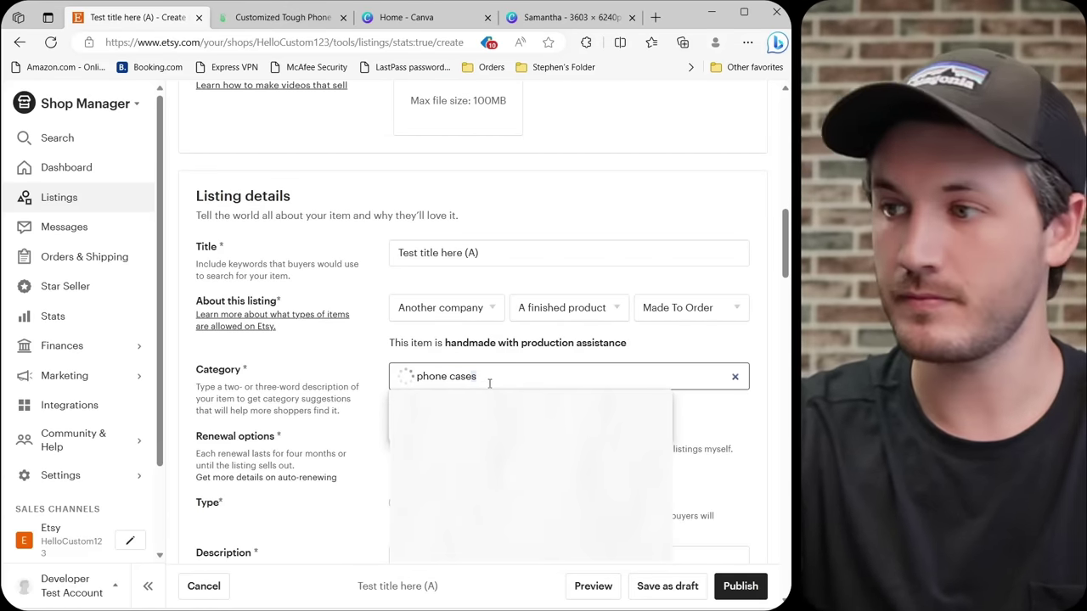
{"action": "key", "text": "BackSpace"}
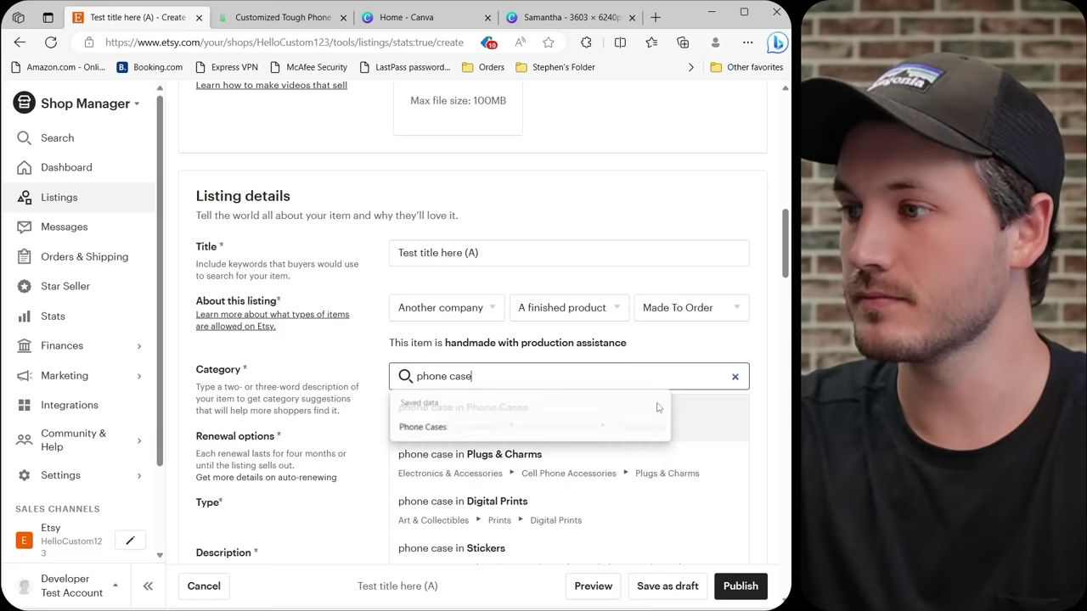
{"action": "left_click", "coordinate": [500, 420]}
Enter "Watch YouTube video for this ;-)" as the listing's description, leaving the optional attributes blank.
{"action": "scroll", "coordinate": [544, 344], "scroll_direction": "down", "scroll_amount": 3}
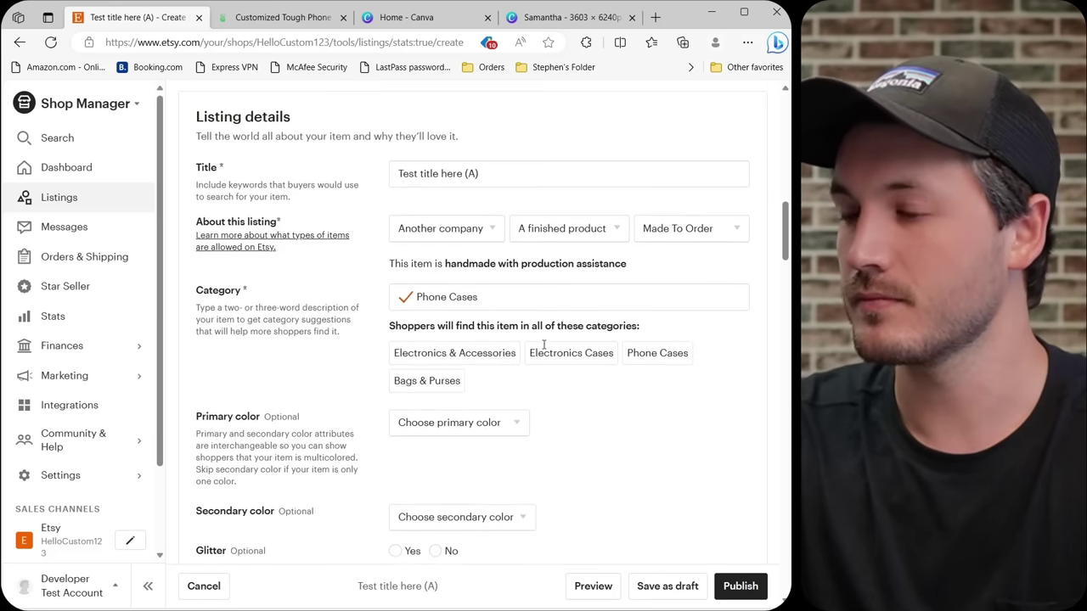
{"action": "scroll", "coordinate": [626, 287], "scroll_direction": "down", "scroll_amount": 5}
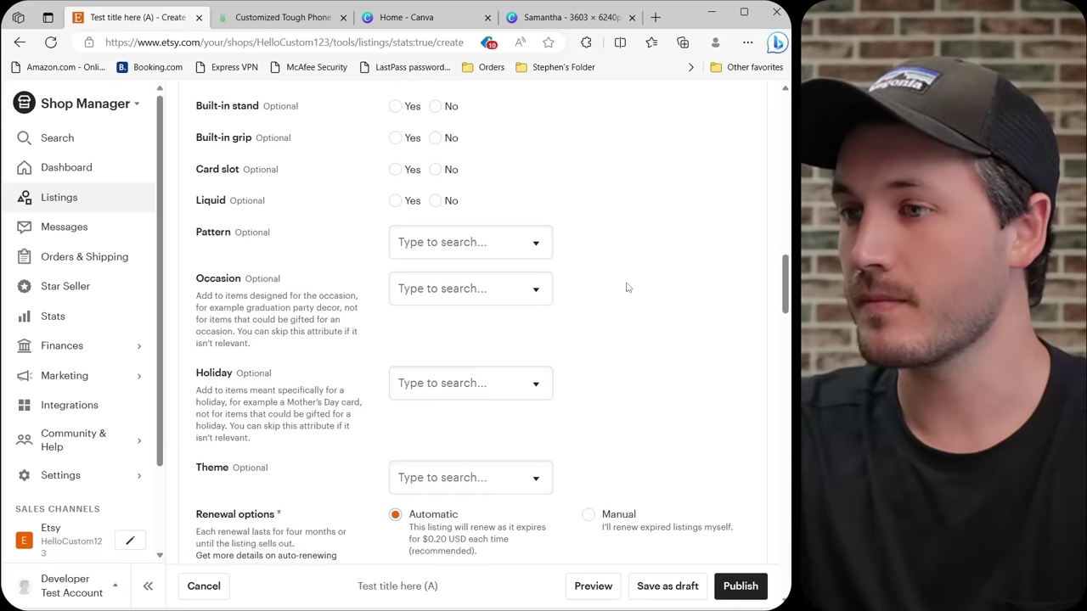
{"action": "scroll", "coordinate": [626, 287], "scroll_direction": "down", "scroll_amount": 2}
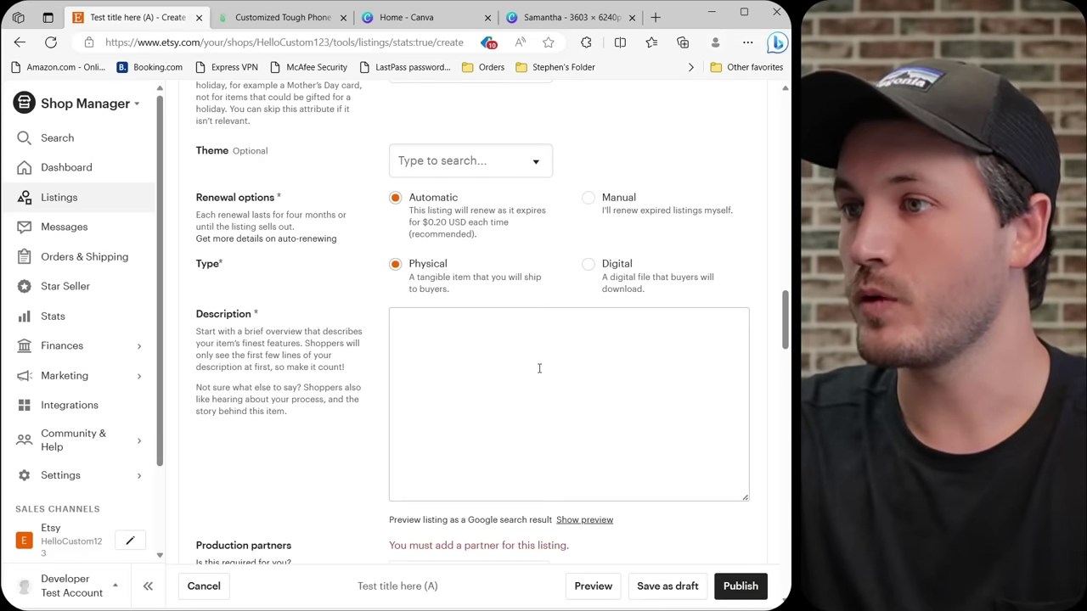
{"action": "left_click", "coordinate": [478, 362]}
{"action": "type", "text": "Watch "}
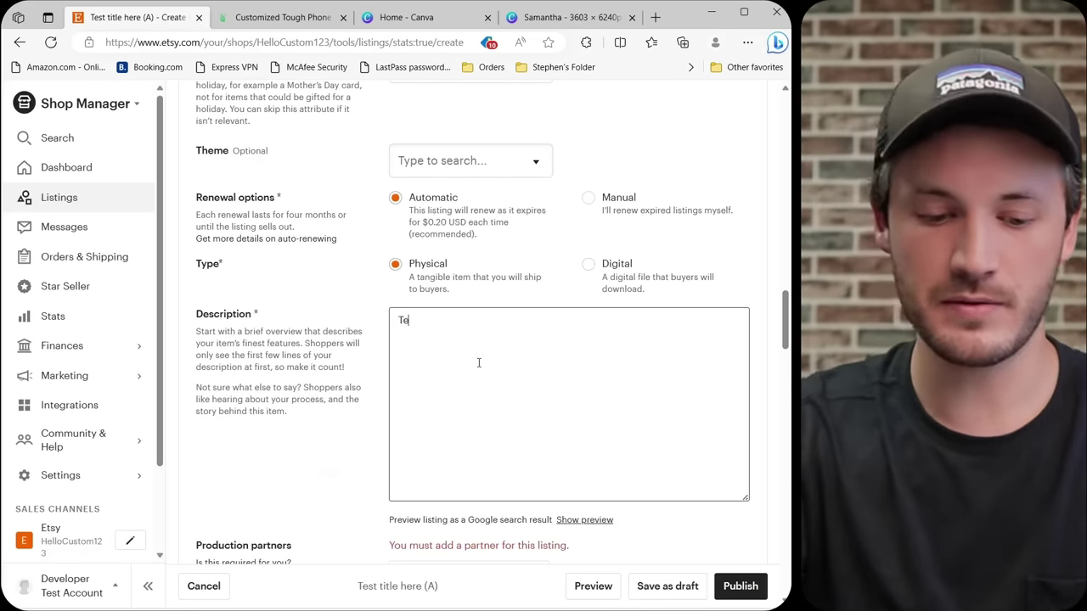
{"action": "type", "text": "YouTu"}
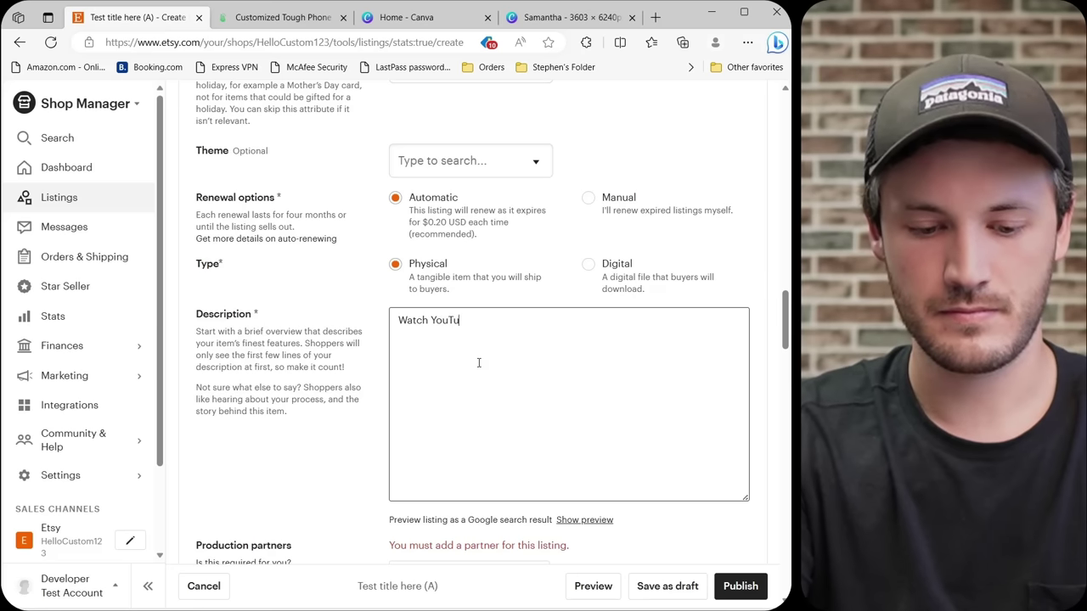
{"action": "type", "text": "be video for "}
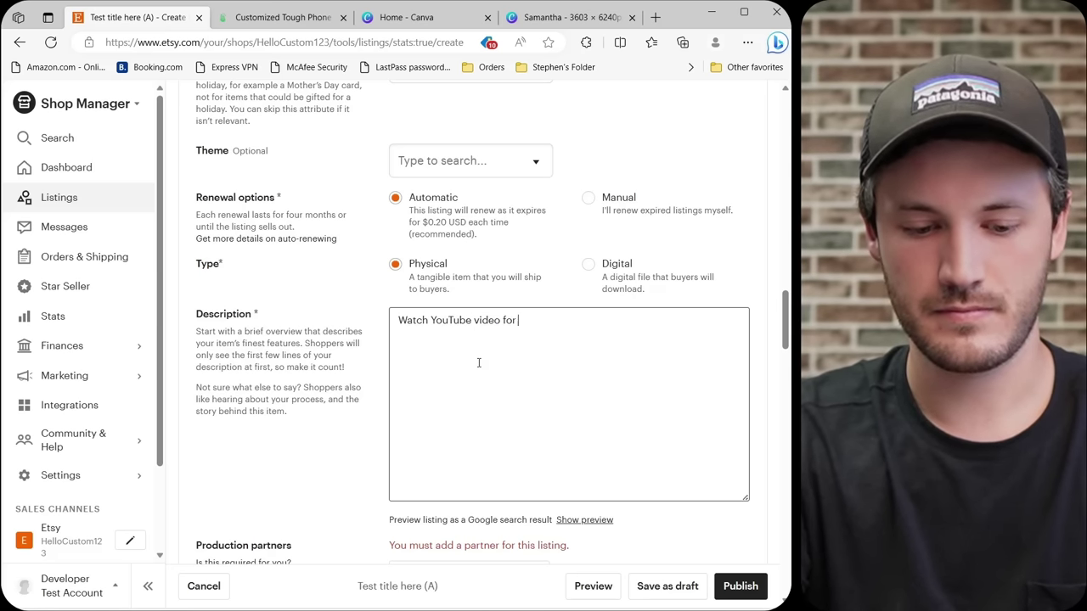
{"action": "type", "text": "this :-"}
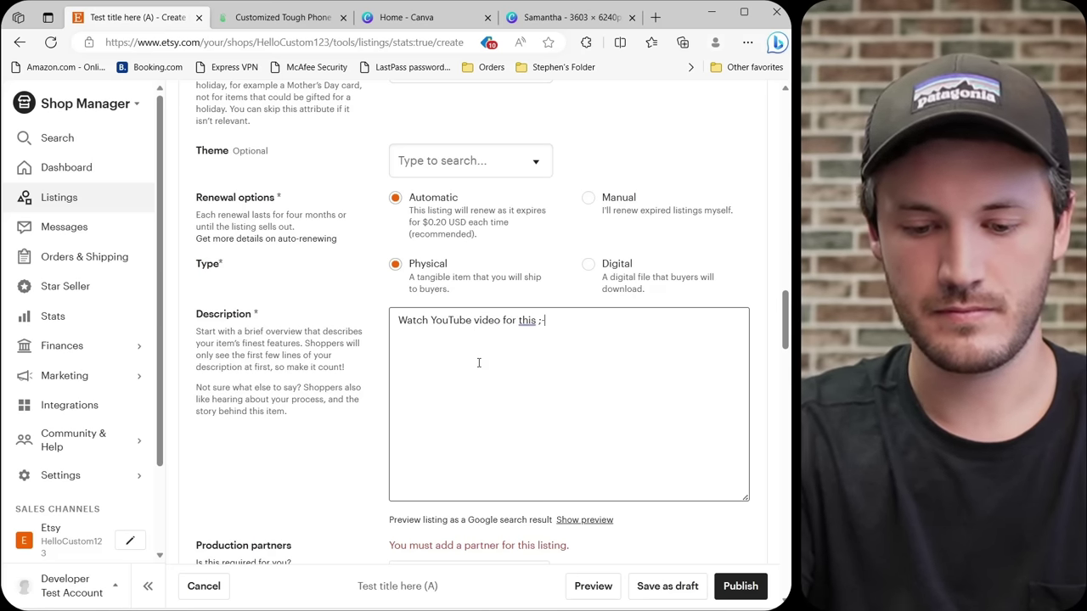
Start adding variations to the listing and create a custom variation named "Pattern".
{"action": "scroll", "coordinate": [526, 344], "scroll_direction": "down", "scroll_amount": 2}
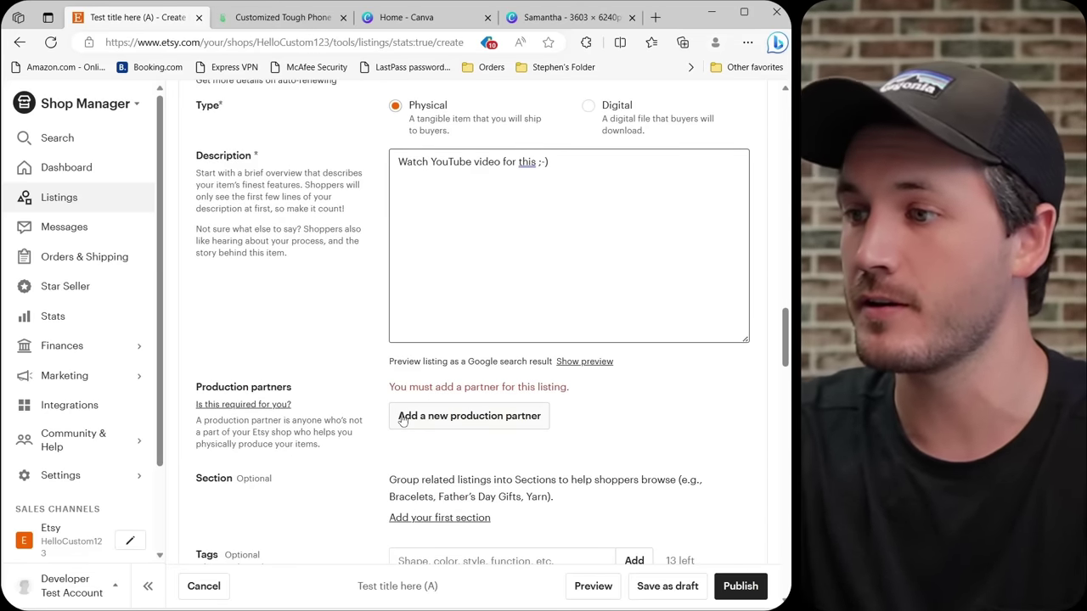
{"action": "scroll", "coordinate": [403, 420], "scroll_direction": "down", "scroll_amount": 5}
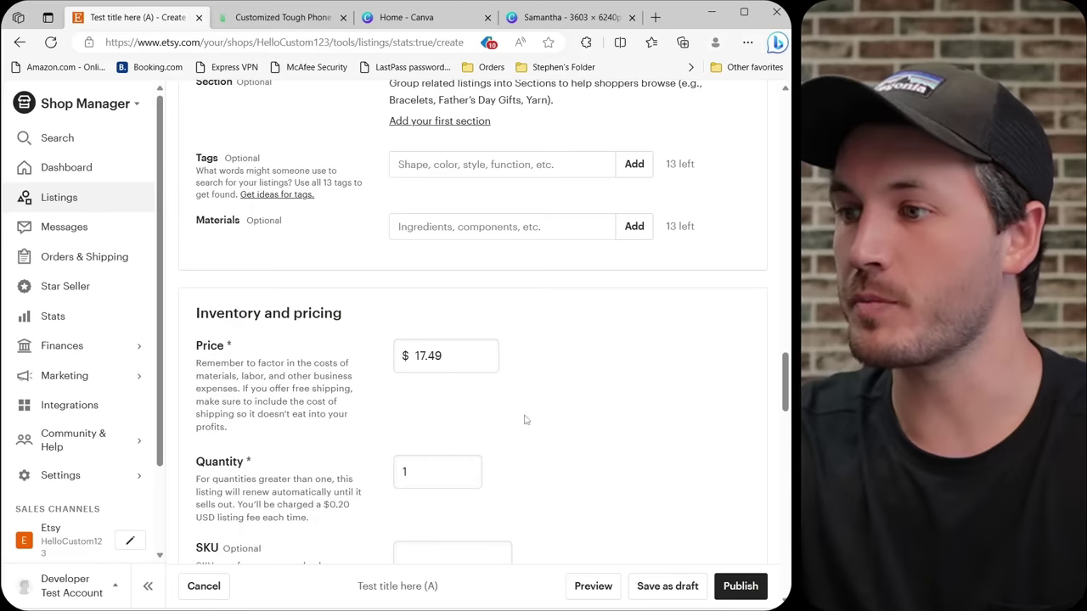
{"action": "scroll", "coordinate": [619, 406], "scroll_direction": "down", "scroll_amount": 2}
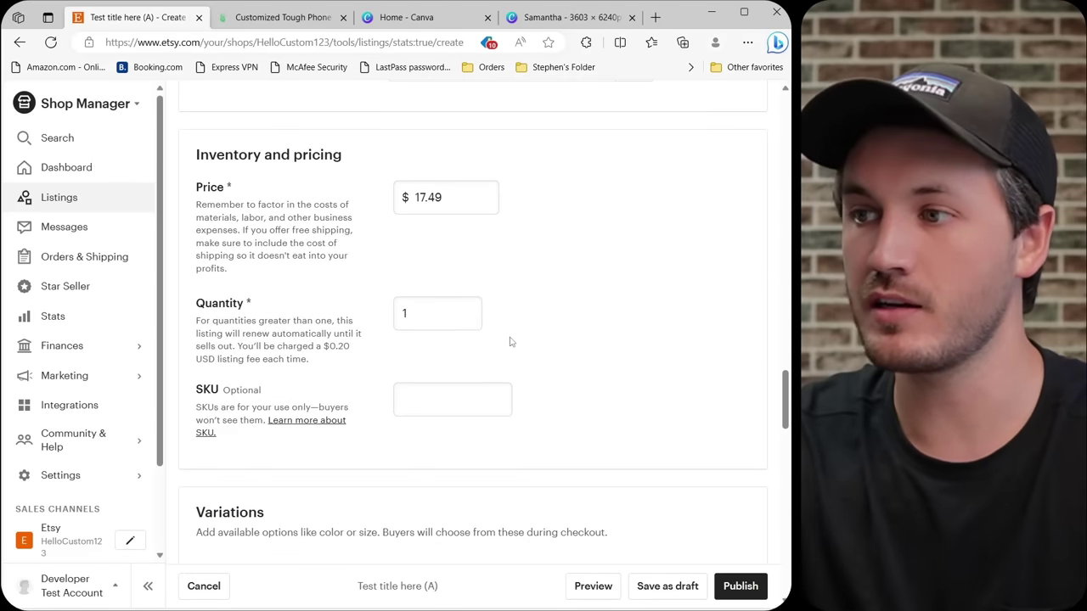
{"action": "scroll", "coordinate": [492, 357], "scroll_direction": "down", "scroll_amount": 2}
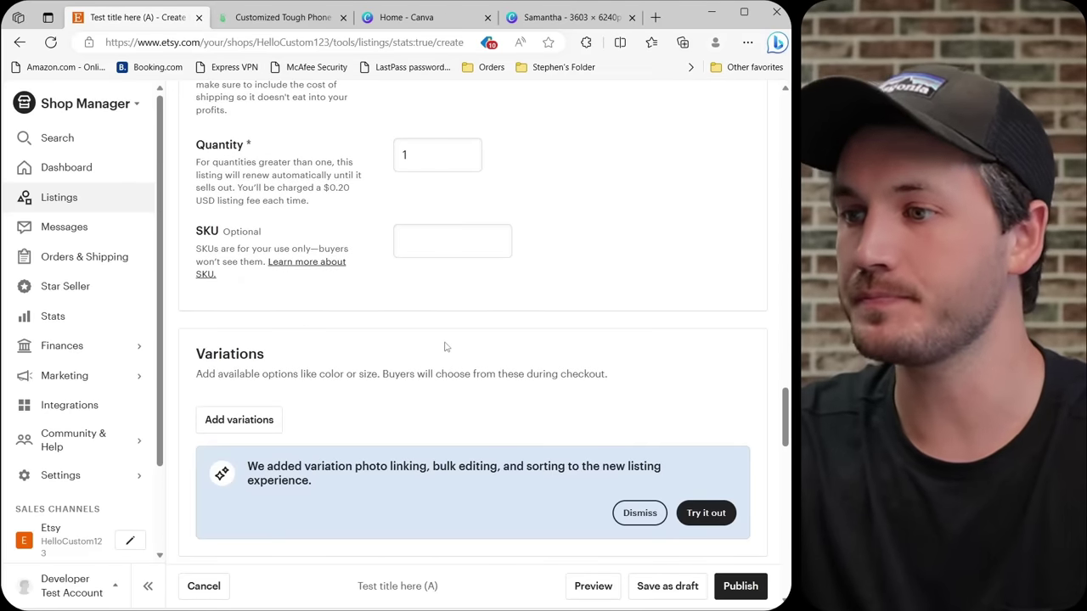
{"action": "scroll", "coordinate": [408, 391], "scroll_direction": "down", "scroll_amount": 1}
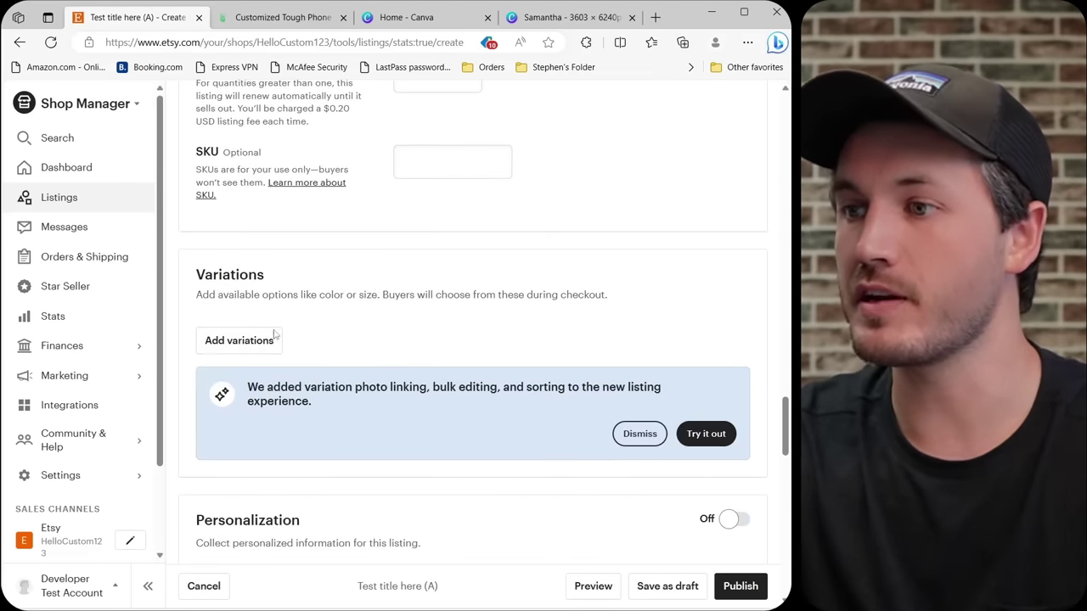
{"action": "left_click", "coordinate": [247, 342]}
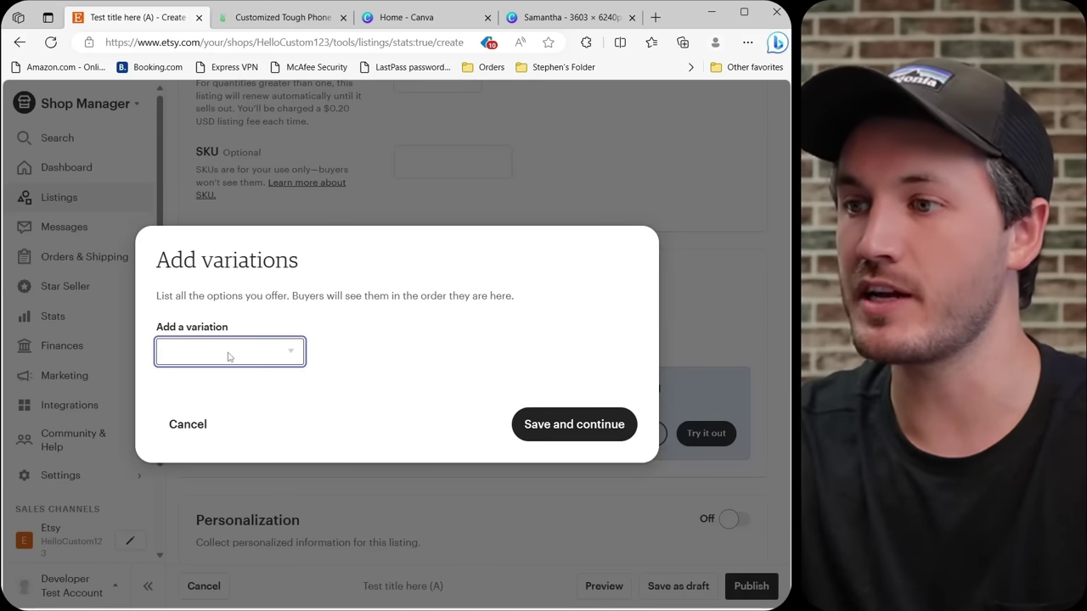
{"action": "left_click", "coordinate": [228, 357]}
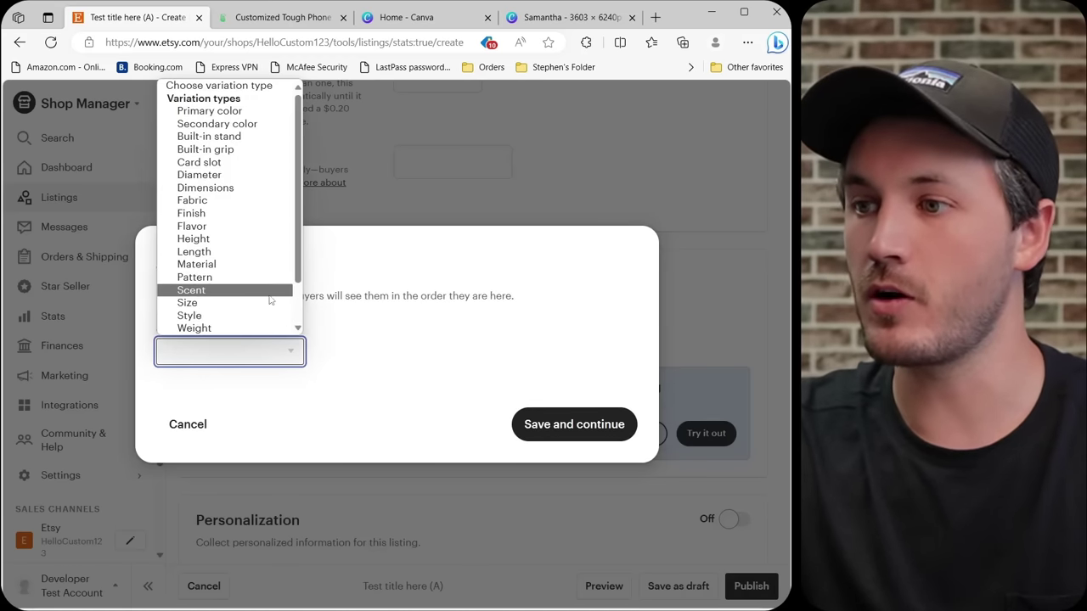
{"action": "scroll", "coordinate": [270, 300], "scroll_direction": "down", "scroll_amount": 2}
{"action": "left_click", "coordinate": [228, 330]}
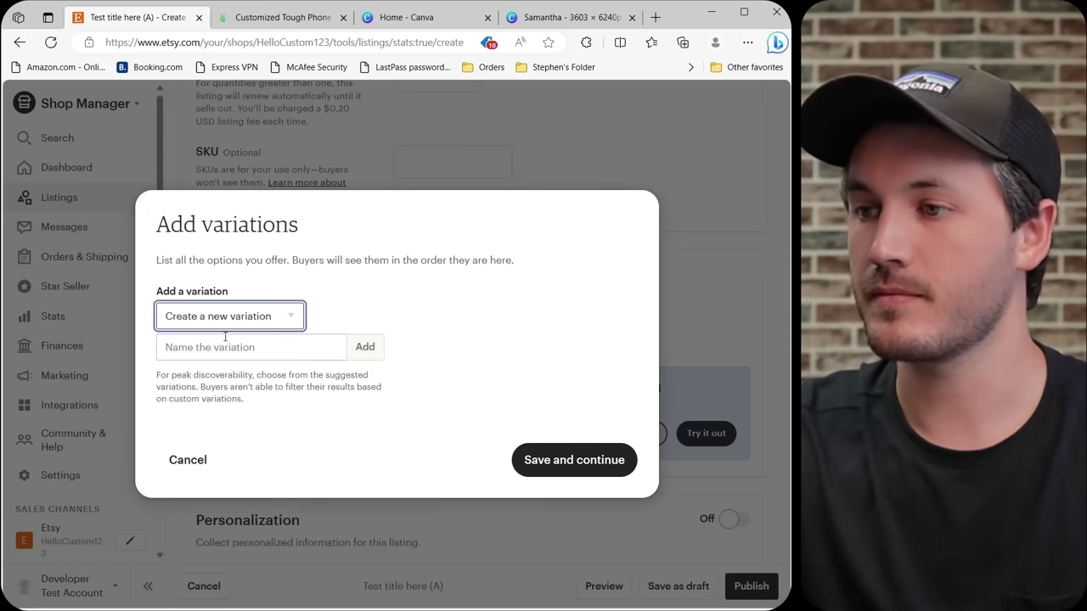
{"action": "left_click", "coordinate": [215, 345]}
{"action": "type", "text": "Pa"}
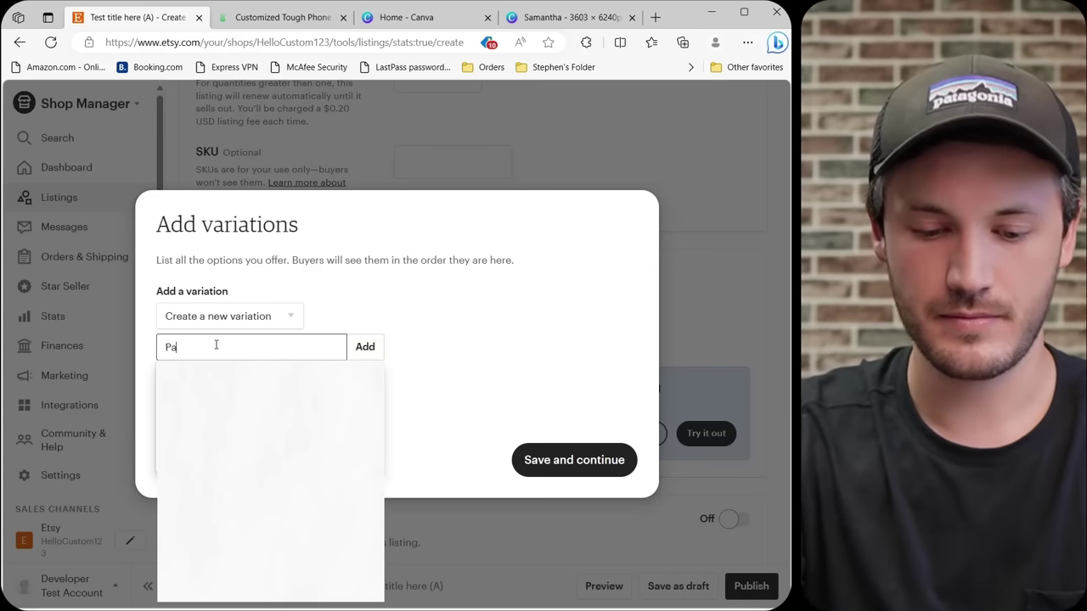
{"action": "type", "text": "ttern"}
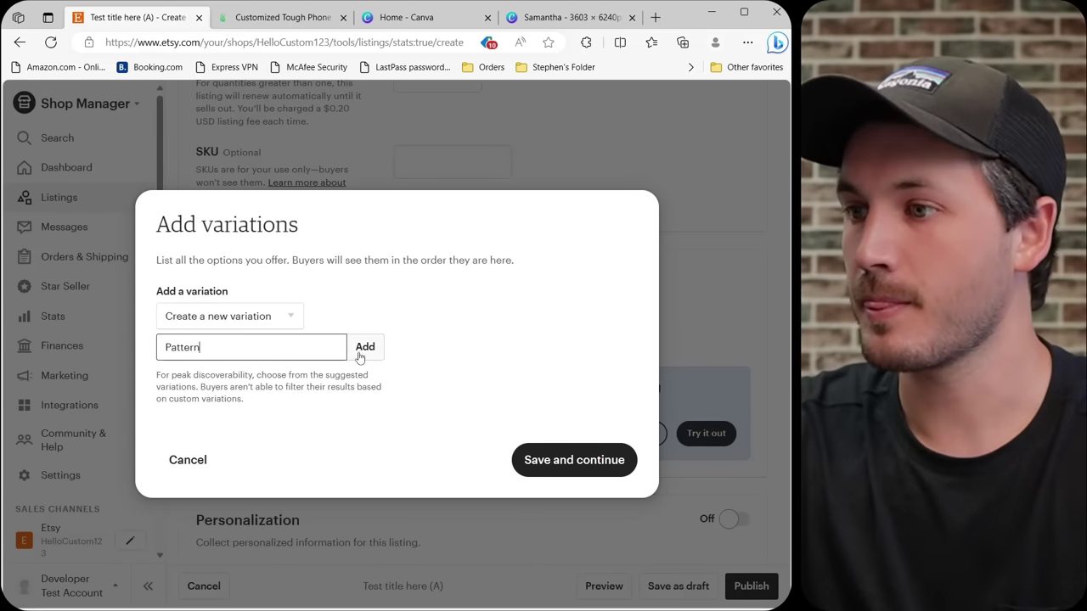
{"action": "left_click", "coordinate": [365, 348]}
Create a second custom variation named "Phone Model".
{"action": "left_click", "coordinate": [268, 401]}
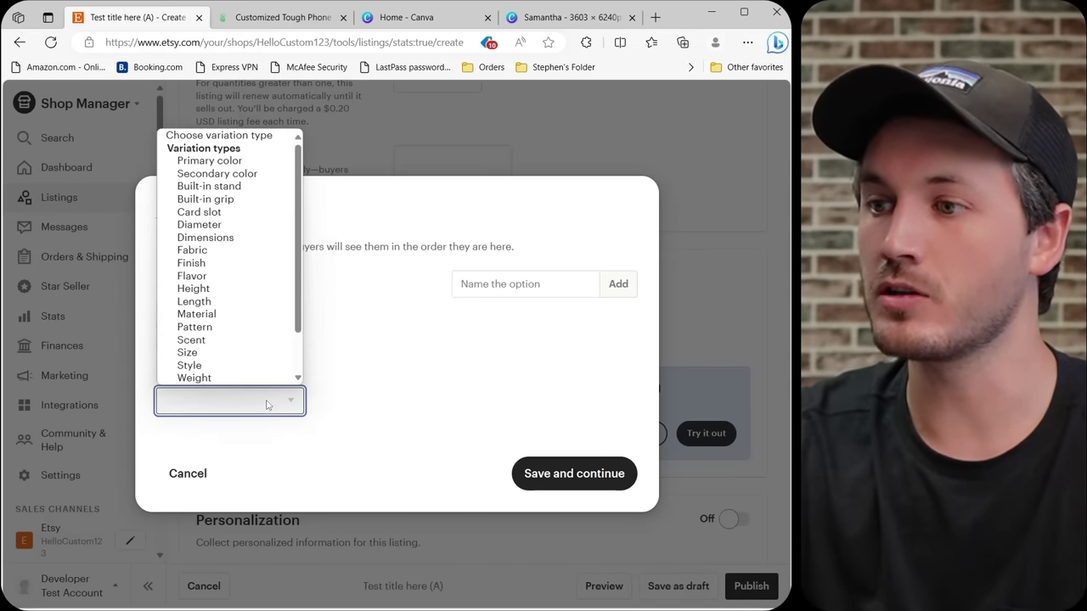
{"action": "scroll", "coordinate": [220, 339], "scroll_direction": "down", "scroll_amount": 1}
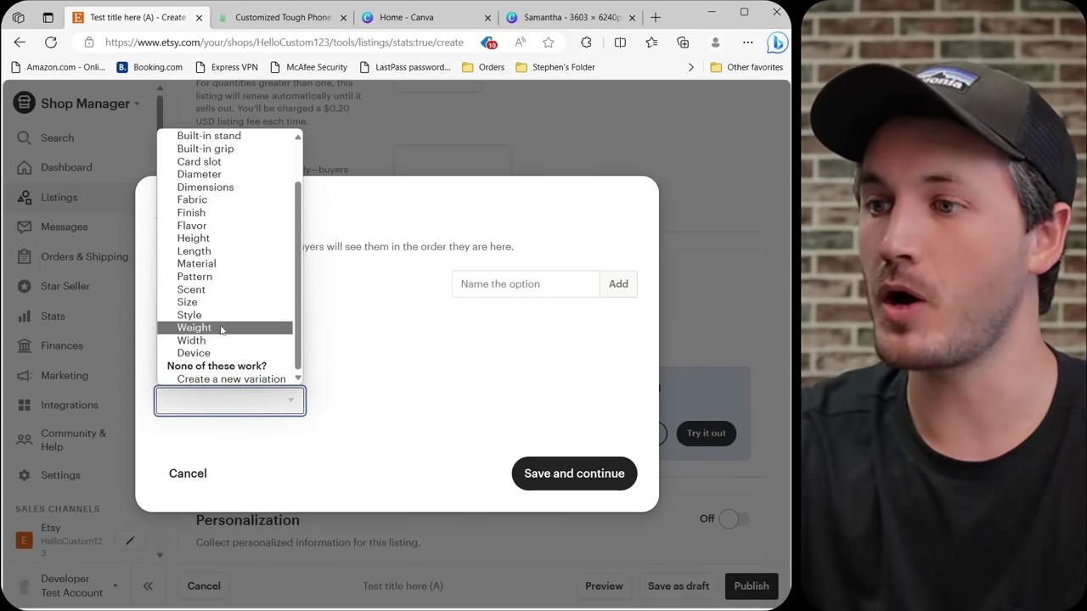
{"action": "left_click", "coordinate": [204, 381]}
{"action": "left_click", "coordinate": [202, 404]}
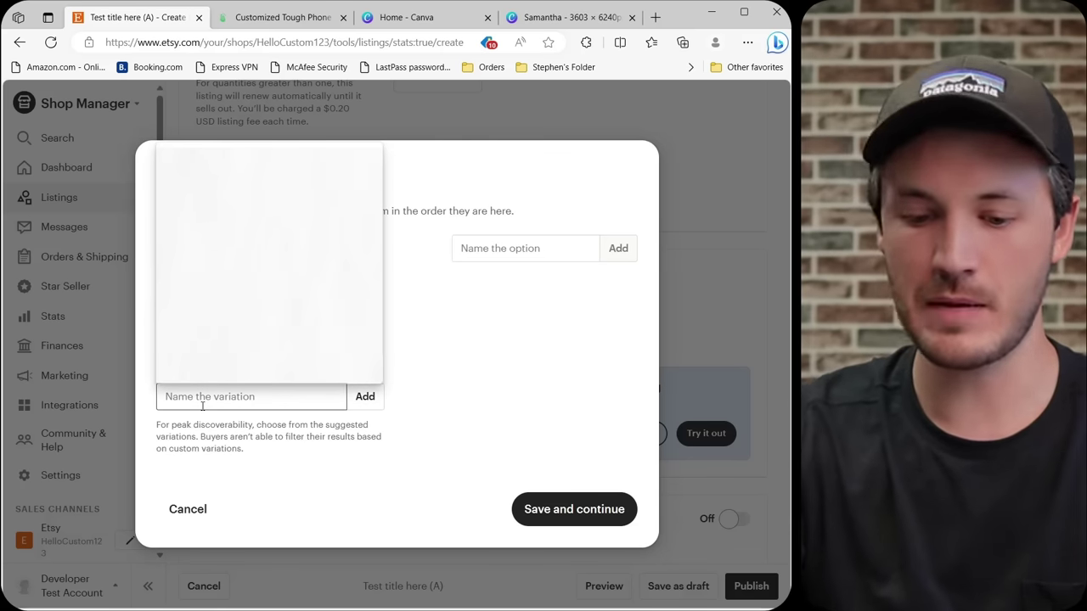
{"action": "type", "text": "Phone Mode"}
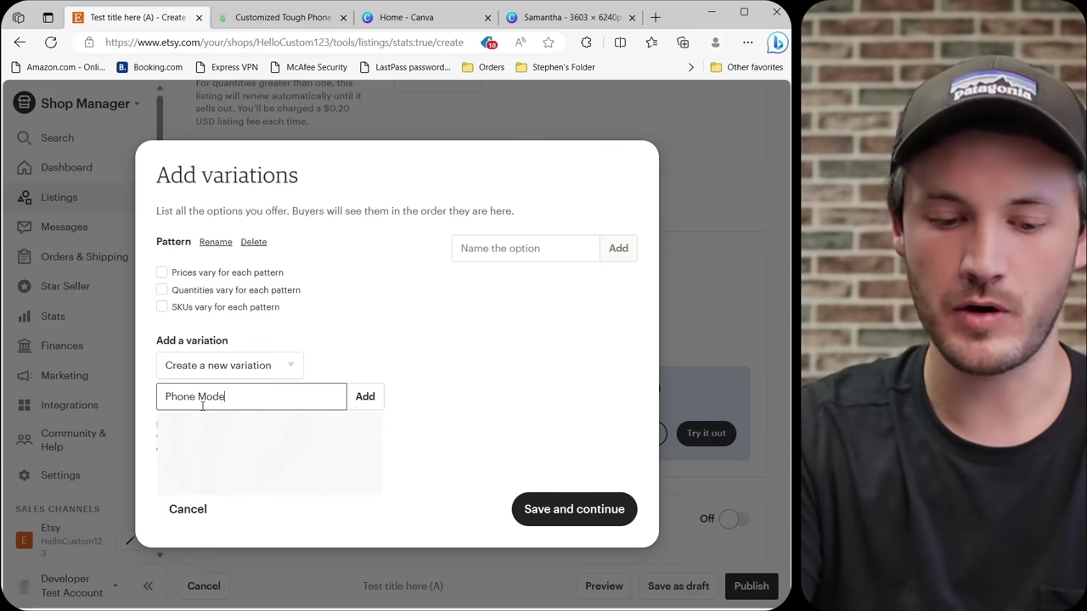
{"action": "type", "text": "l"}
{"action": "left_click", "coordinate": [363, 396]}
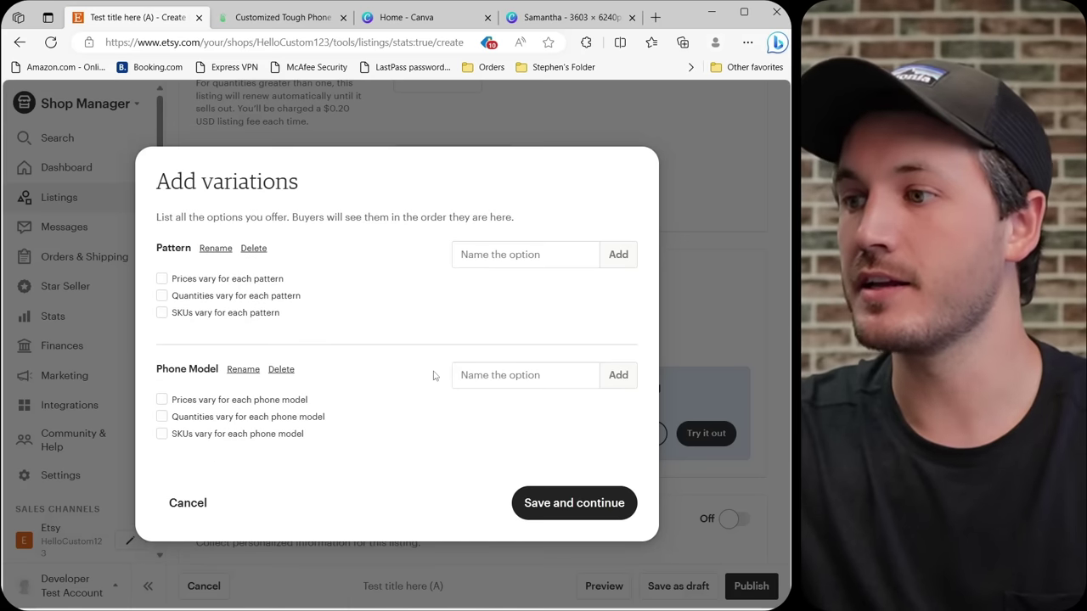
Add the options A., B., C., D., E. and F. to the Pattern variation.
{"action": "left_click", "coordinate": [501, 376]}
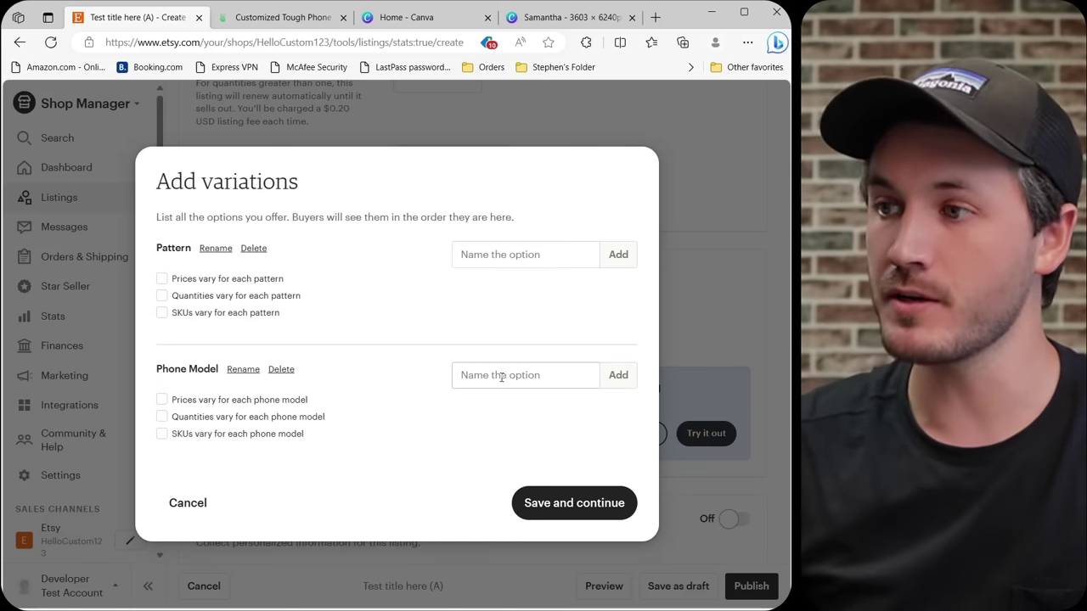
{"action": "left_click", "coordinate": [486, 257]}
{"action": "left_click", "coordinate": [473, 258]}
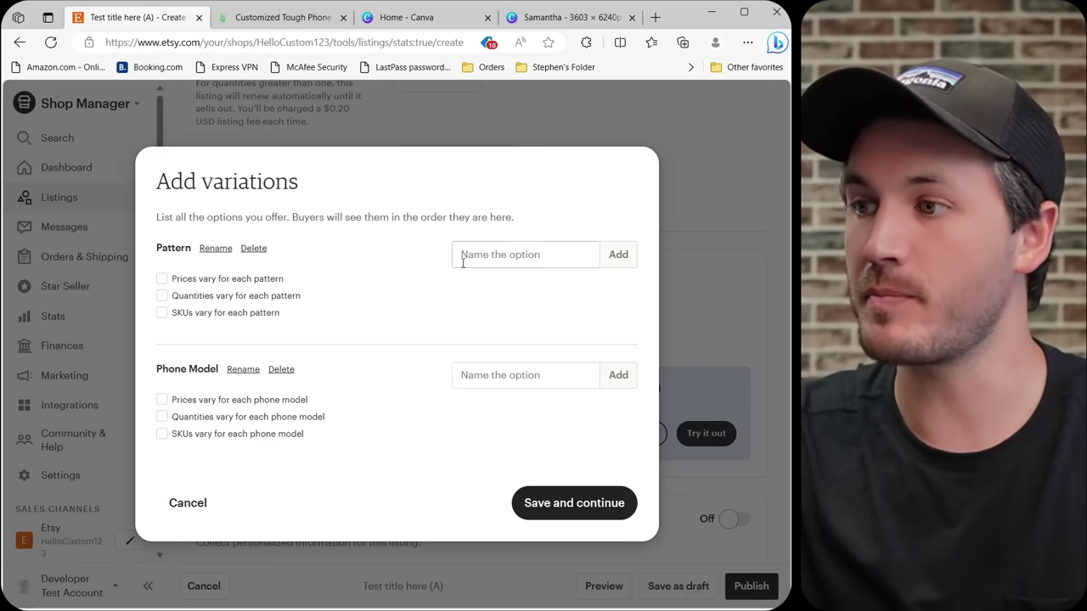
{"action": "type", "text": "a"}
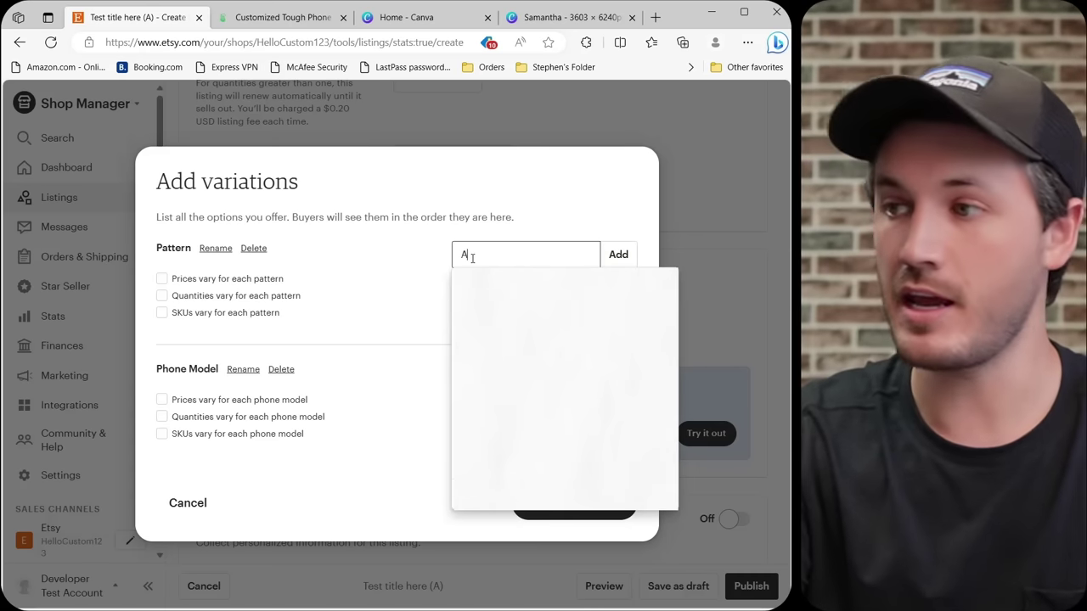
{"action": "key", "text": "BackSpace"}
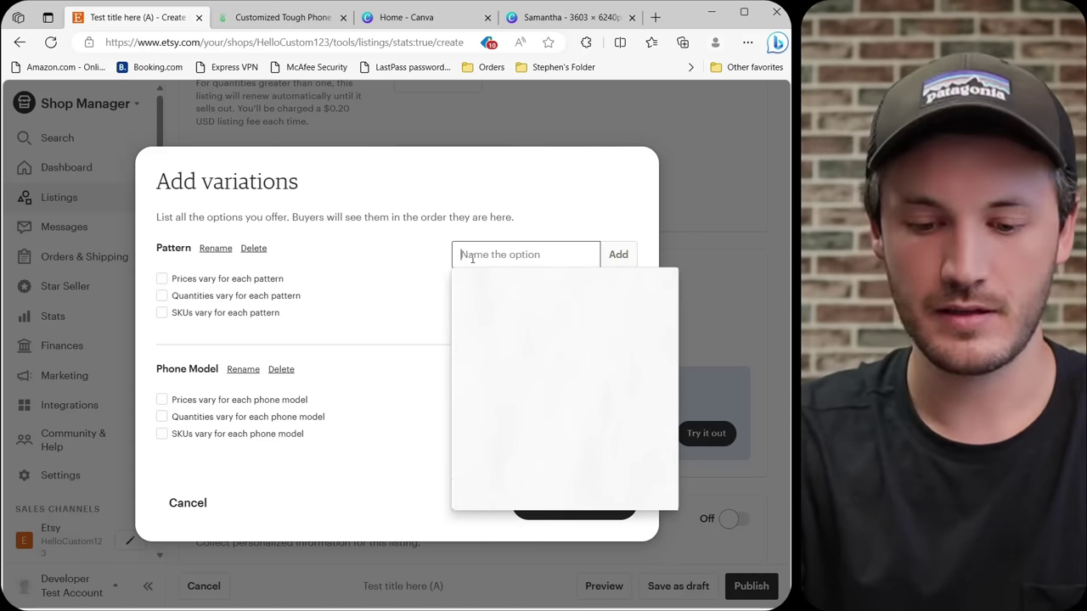
{"action": "type", "text": "B"}
{"action": "key", "text": "BackSpace"}
{"action": "type", "text": "C"}
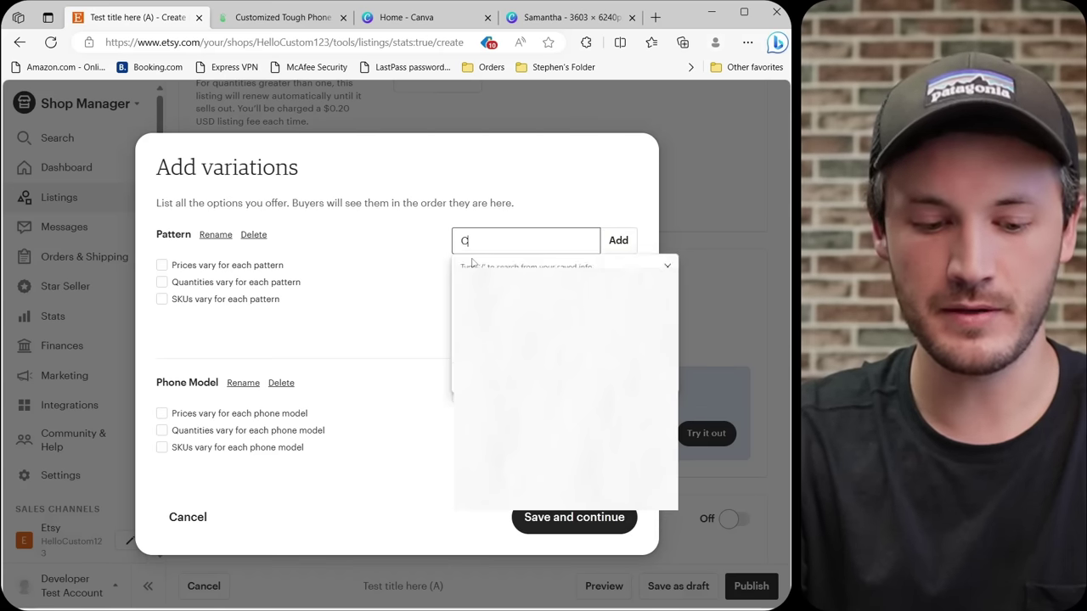
{"action": "key", "text": "BackSpace"}
{"action": "type", "text": "D"}
{"action": "key", "text": "BackSpace"}
{"action": "type", "text": "E"}
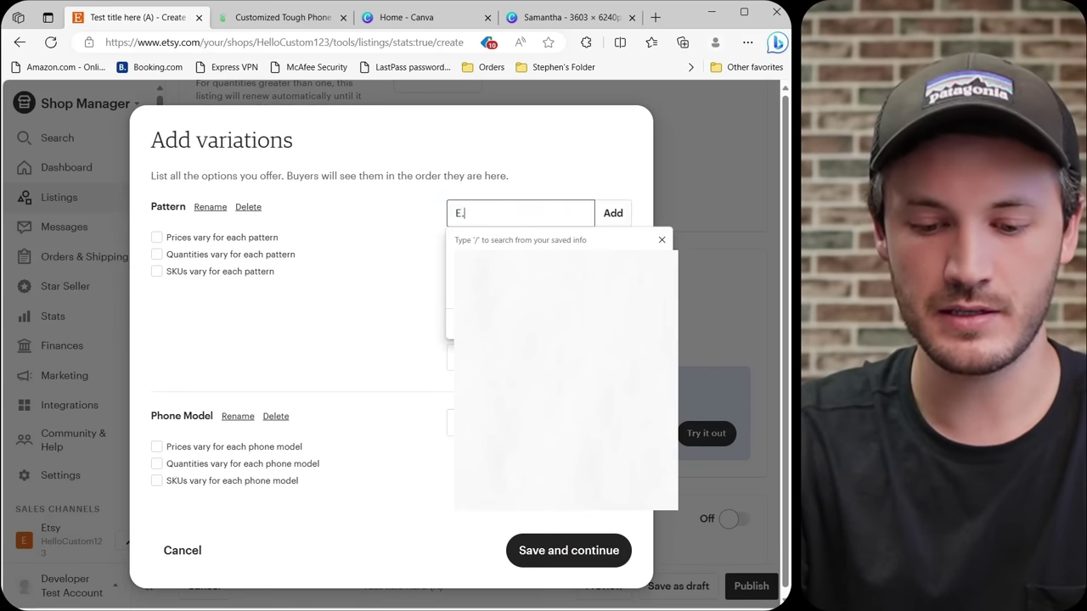
{"action": "key", "text": "BackSpace"}
{"action": "type", "text": "Test"}
{"action": "key", "text": "Return"}
{"action": "type", "text": "test"}
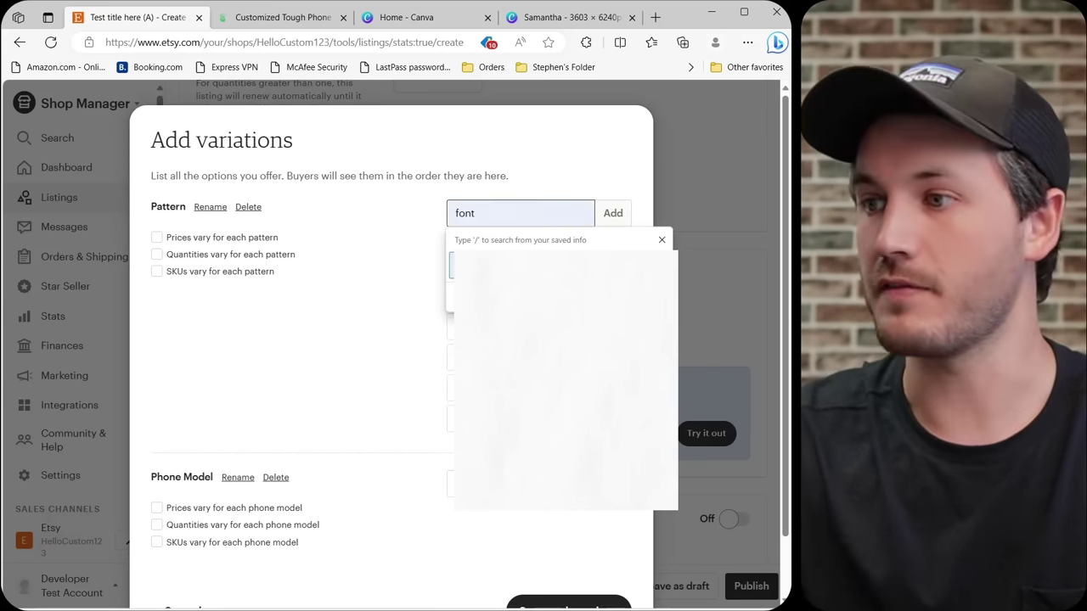
{"action": "key", "text": "Return"}
Make SKUs vary for each pattern and each phone model, and save the variations.
{"action": "scroll", "coordinate": [390, 404], "scroll_direction": "down", "scroll_amount": 1}
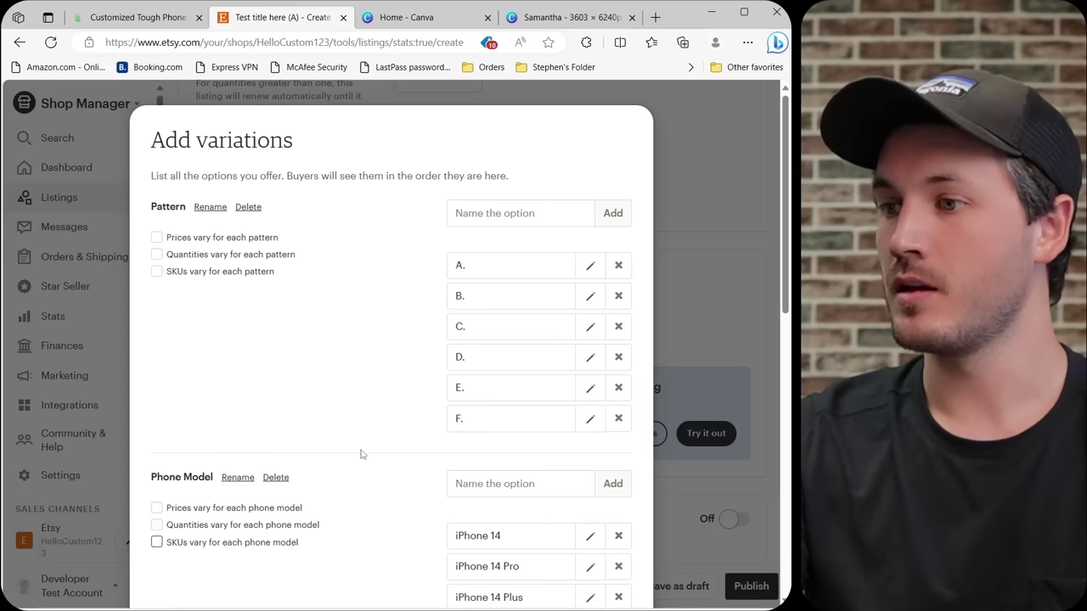
{"action": "scroll", "coordinate": [416, 476], "scroll_direction": "down", "scroll_amount": 3}
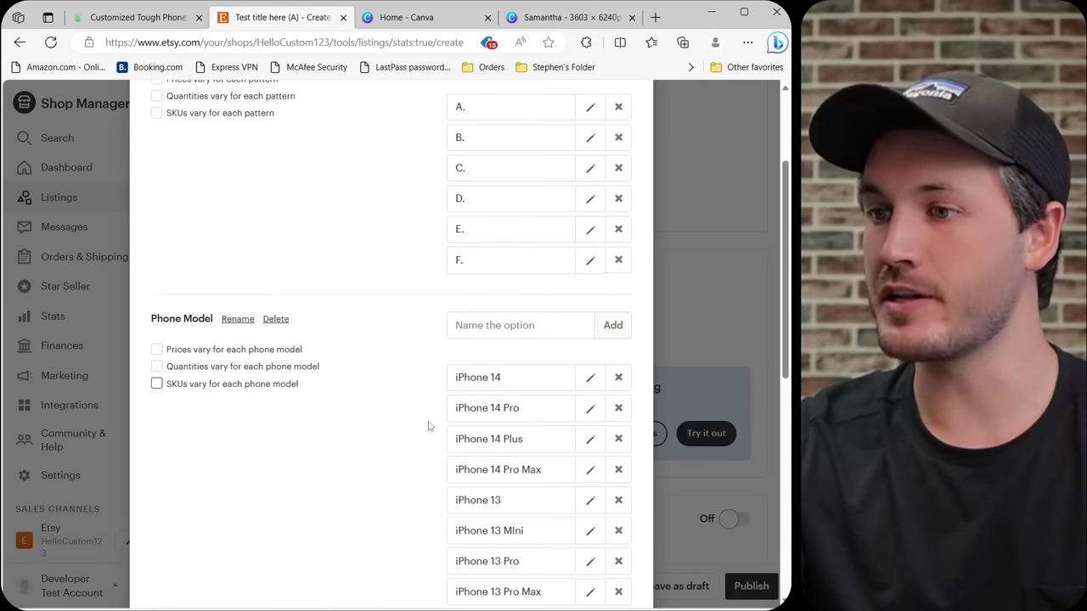
{"action": "scroll", "coordinate": [429, 426], "scroll_direction": "down", "scroll_amount": 6}
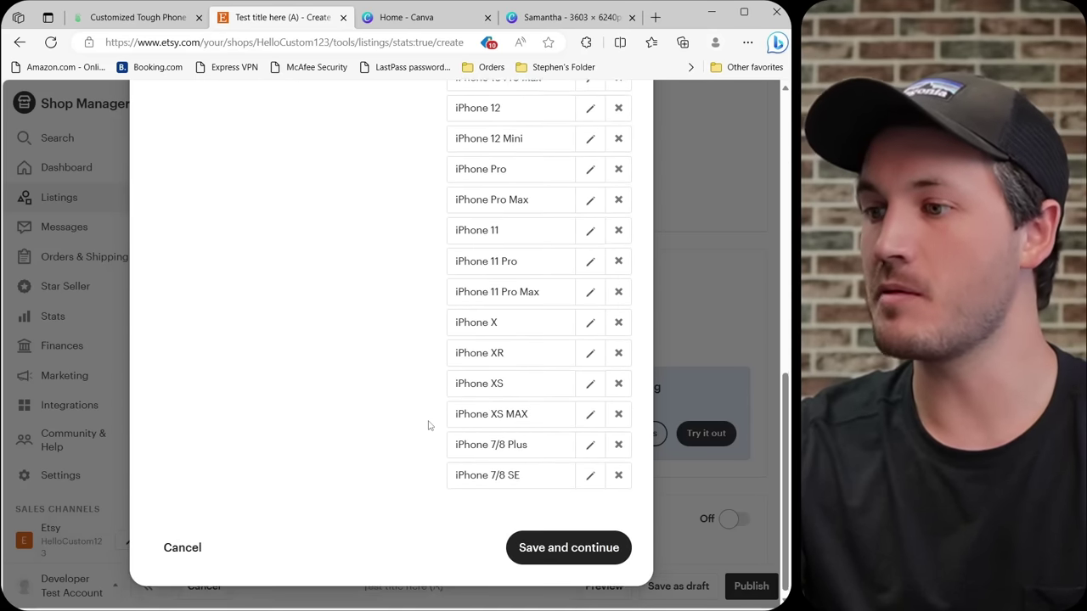
{"action": "scroll", "coordinate": [426, 416], "scroll_direction": "up", "scroll_amount": 10}
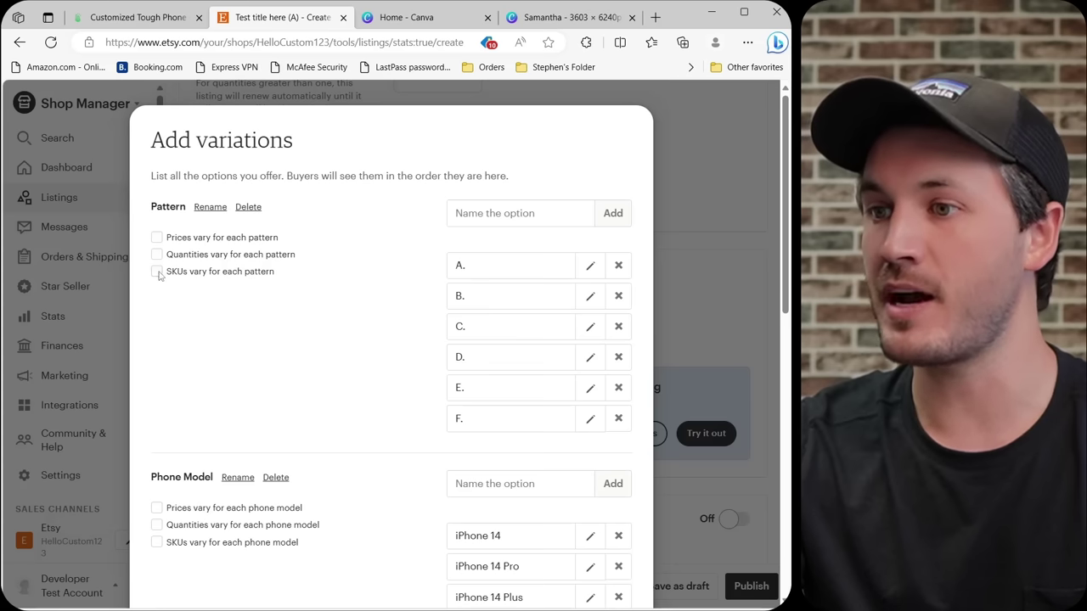
{"action": "scroll", "coordinate": [432, 356], "scroll_direction": "down", "scroll_amount": 2}
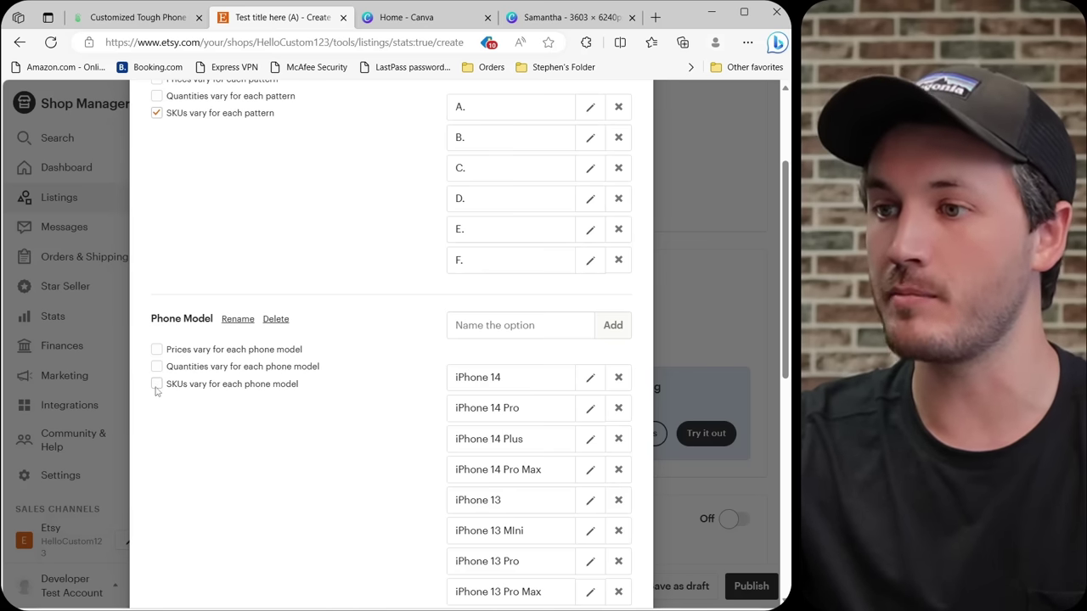
{"action": "scroll", "coordinate": [454, 354], "scroll_direction": "down", "scroll_amount": 6}
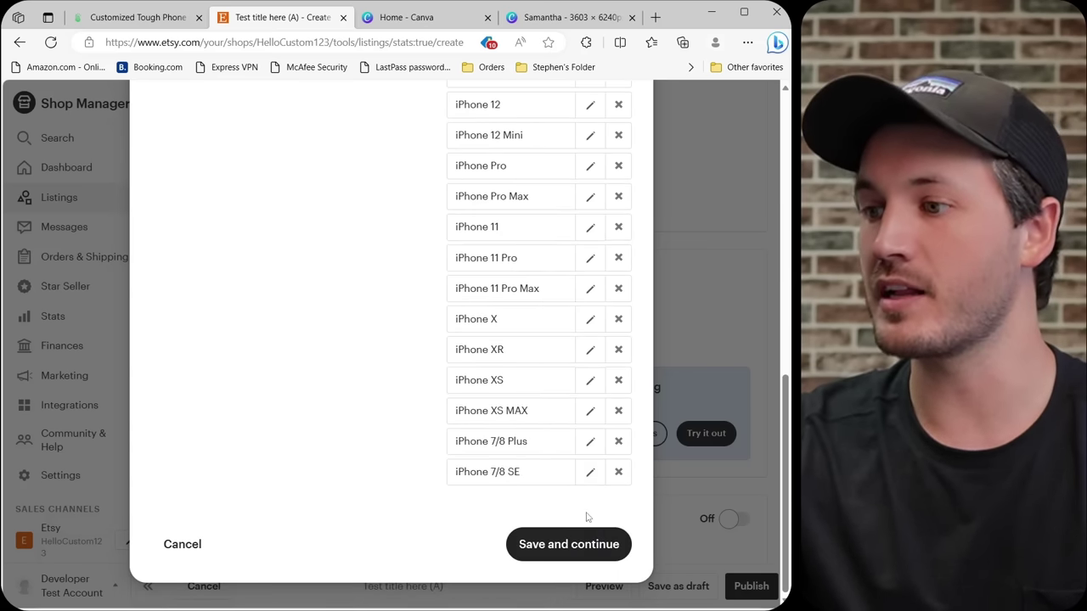
{"action": "left_click", "coordinate": [591, 546]}
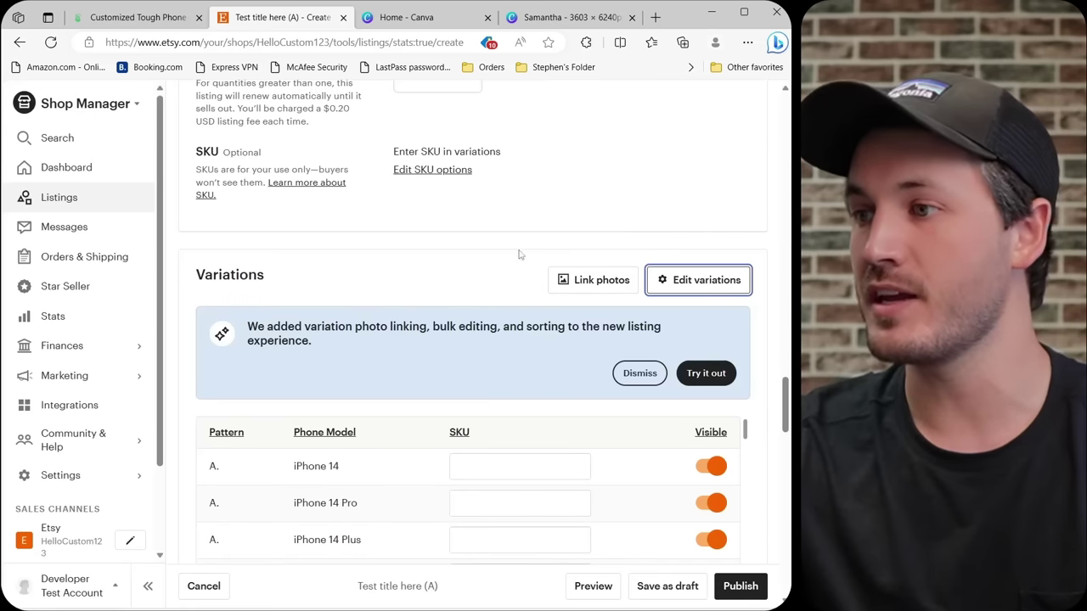
Examine the variations table's SKU fields for every phone model under patterns A. to F.
{"action": "scroll", "coordinate": [480, 245], "scroll_direction": "down", "scroll_amount": 2}
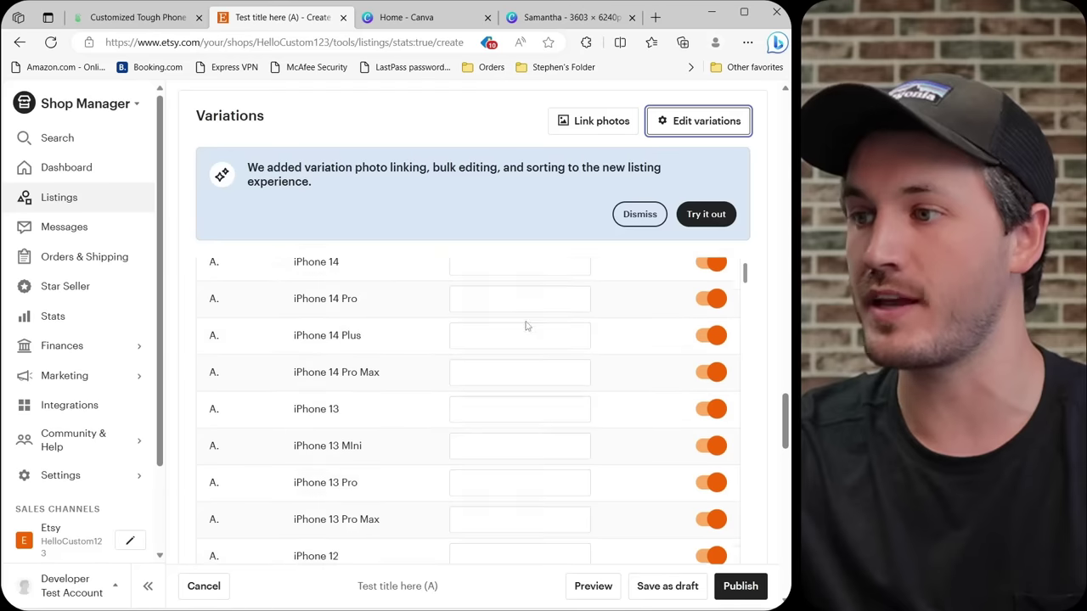
{"action": "scroll", "coordinate": [524, 327], "scroll_direction": "down", "scroll_amount": 5}
{"action": "scroll", "coordinate": [524, 333], "scroll_direction": "down", "scroll_amount": 8}
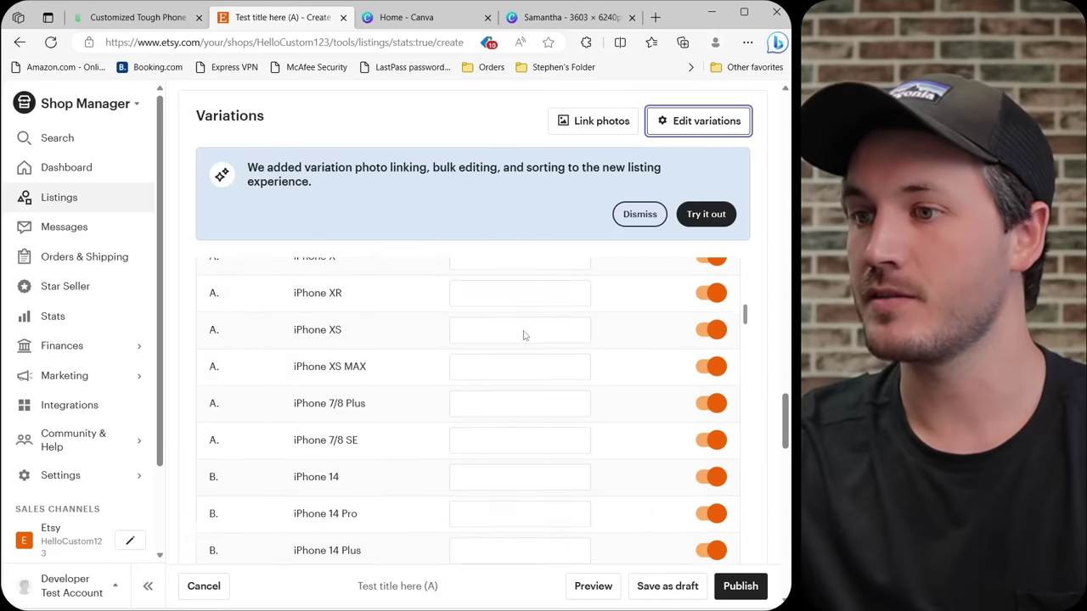
{"action": "scroll", "coordinate": [524, 330], "scroll_direction": "down", "scroll_amount": 3}
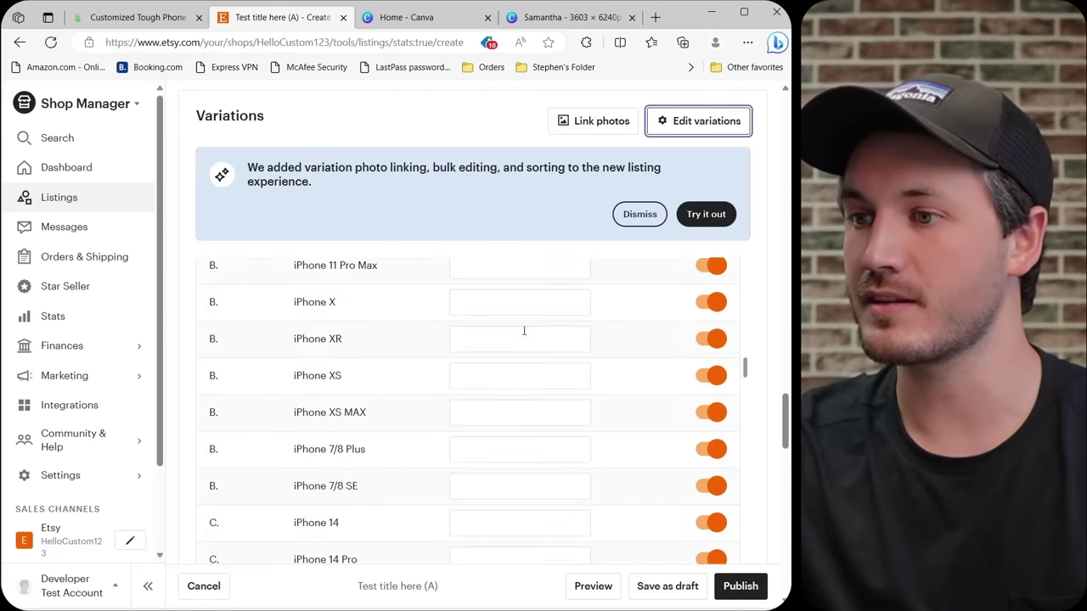
{"action": "scroll", "coordinate": [524, 329], "scroll_direction": "down", "scroll_amount": 6}
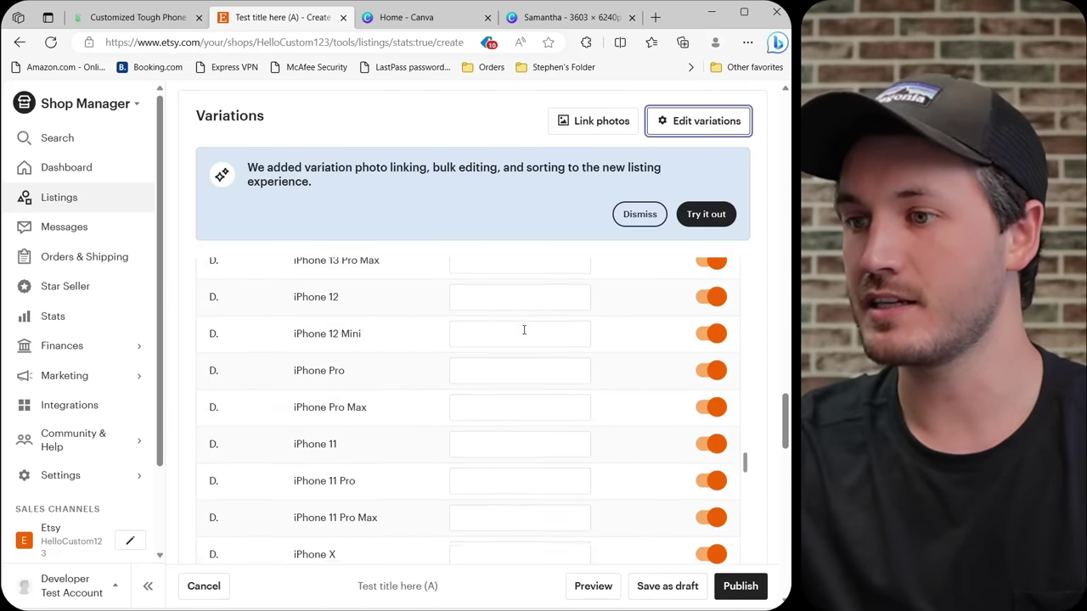
{"action": "scroll", "coordinate": [524, 329], "scroll_direction": "down", "scroll_amount": 3}
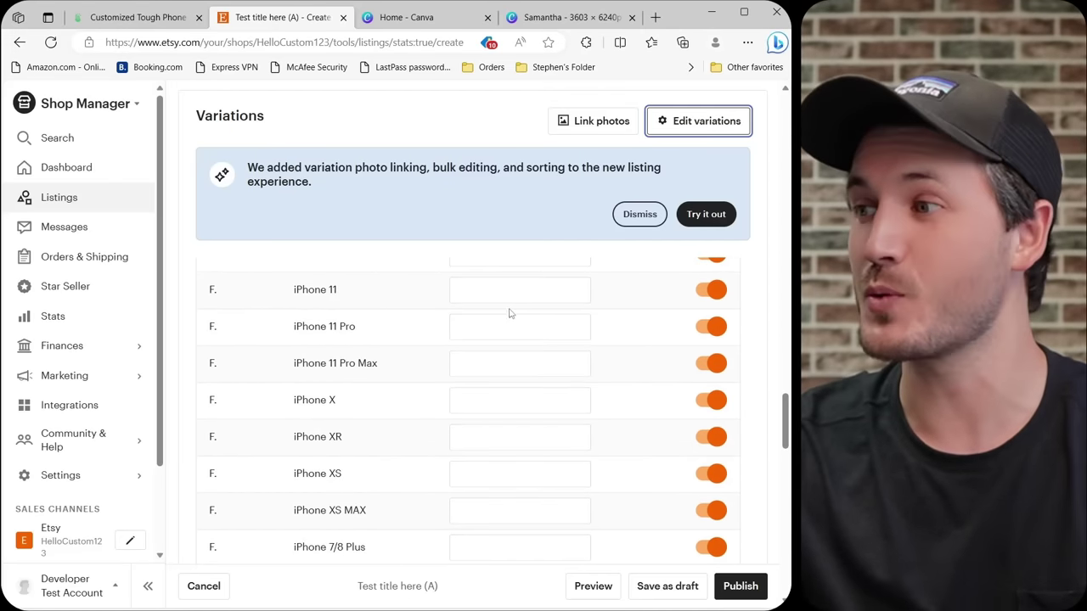
{"action": "scroll", "coordinate": [520, 361], "scroll_direction": "up", "scroll_amount": 3}
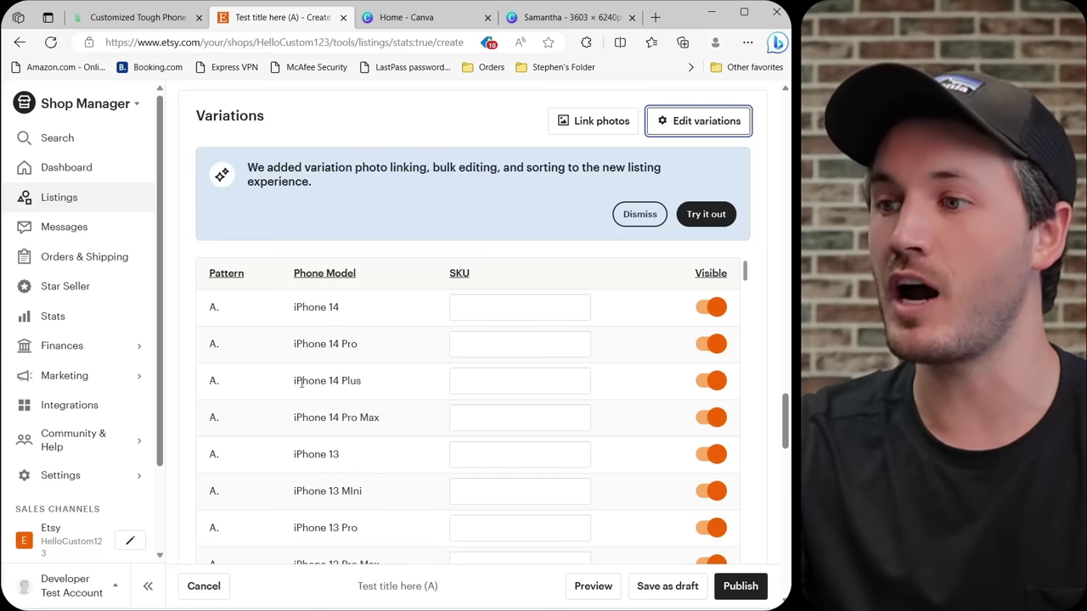
{"action": "left_click", "coordinate": [499, 373]}
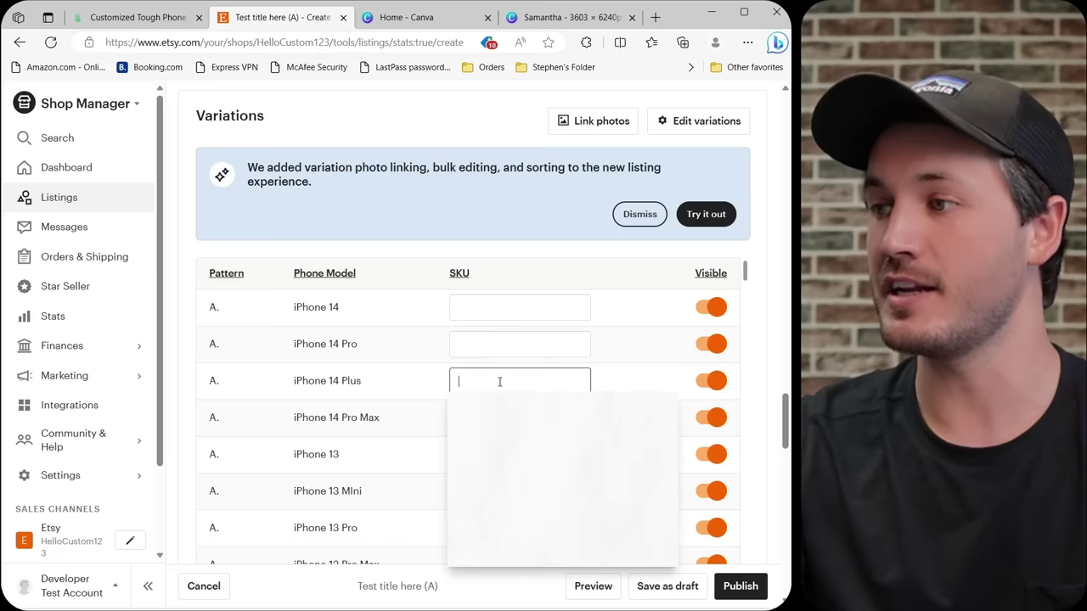
{"action": "left_click", "coordinate": [404, 285]}
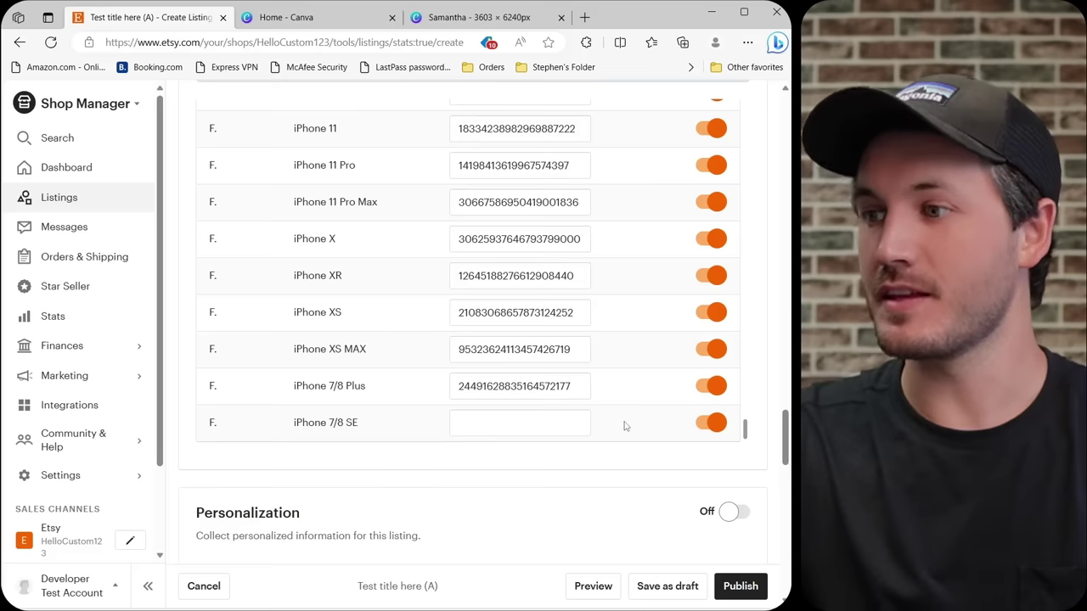
{"action": "left_click", "coordinate": [576, 426]}
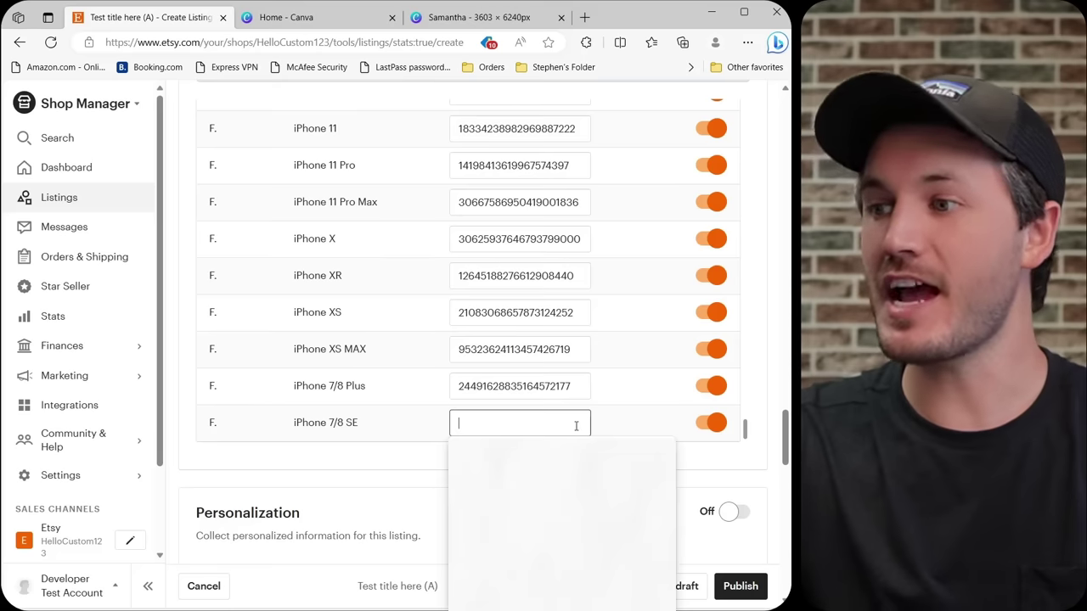
{"action": "key", "text": "ctrl+v"}
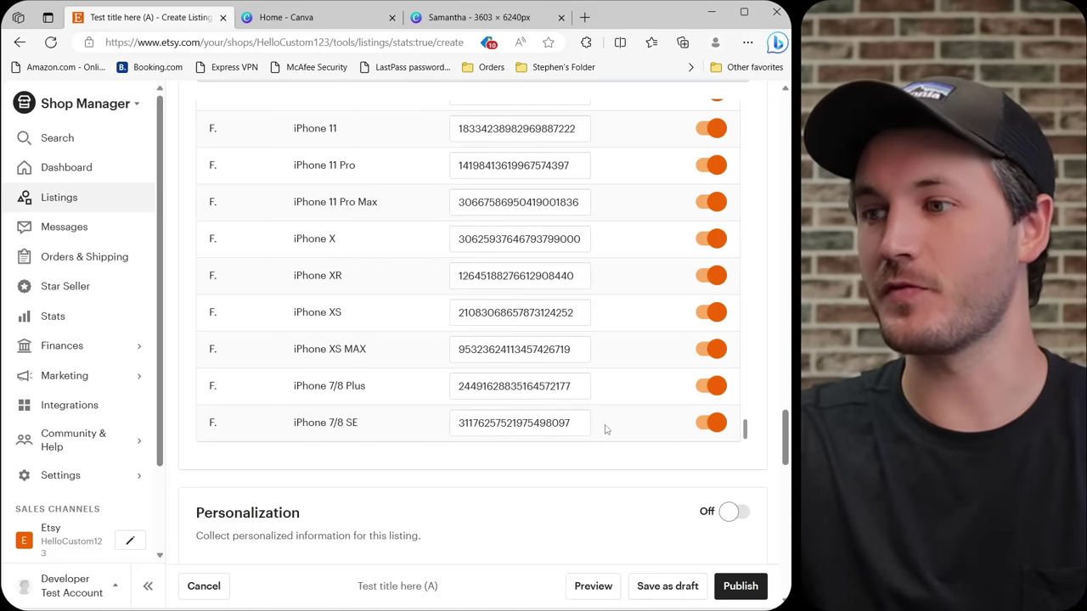
Review the SKUs entered for the pattern and phone model combinations, down to the Personalization section.
{"action": "scroll", "coordinate": [606, 429], "scroll_direction": "up", "scroll_amount": 10}
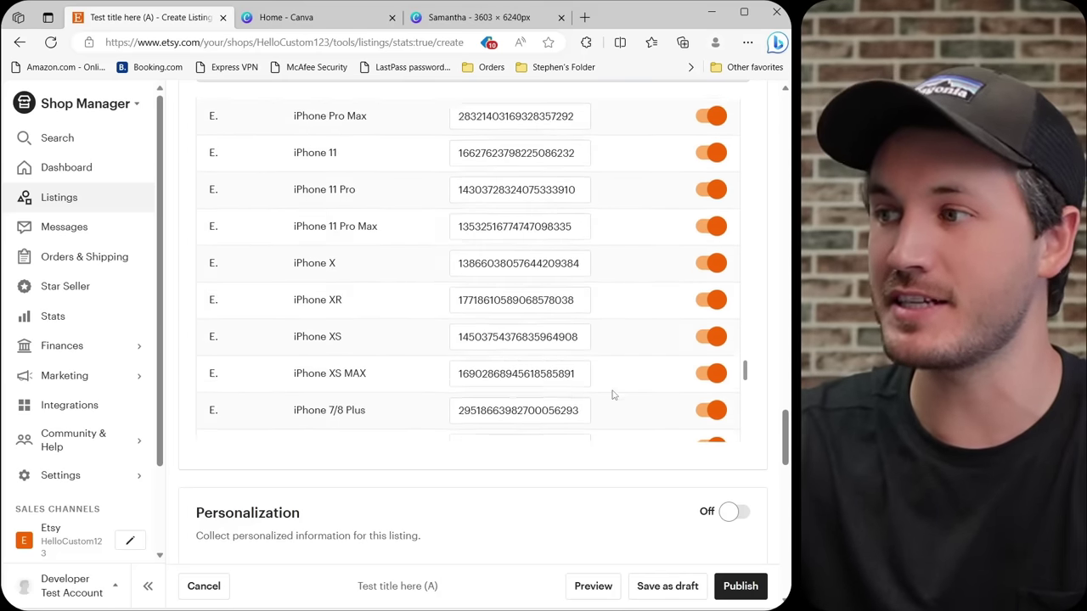
{"action": "scroll", "coordinate": [611, 392], "scroll_direction": "up", "scroll_amount": 10}
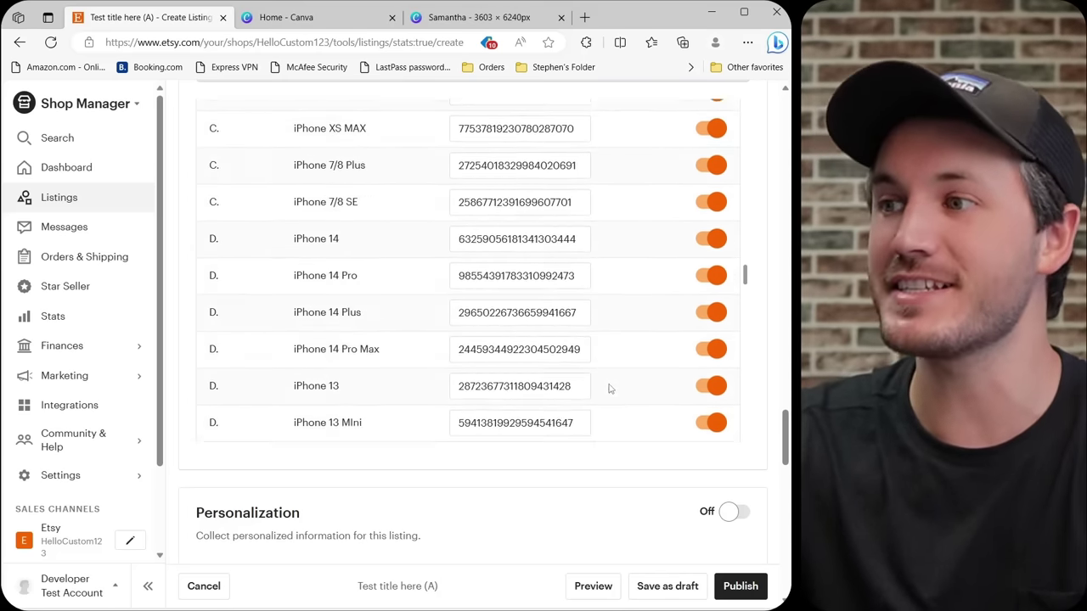
{"action": "scroll", "coordinate": [610, 387], "scroll_direction": "up", "scroll_amount": 10}
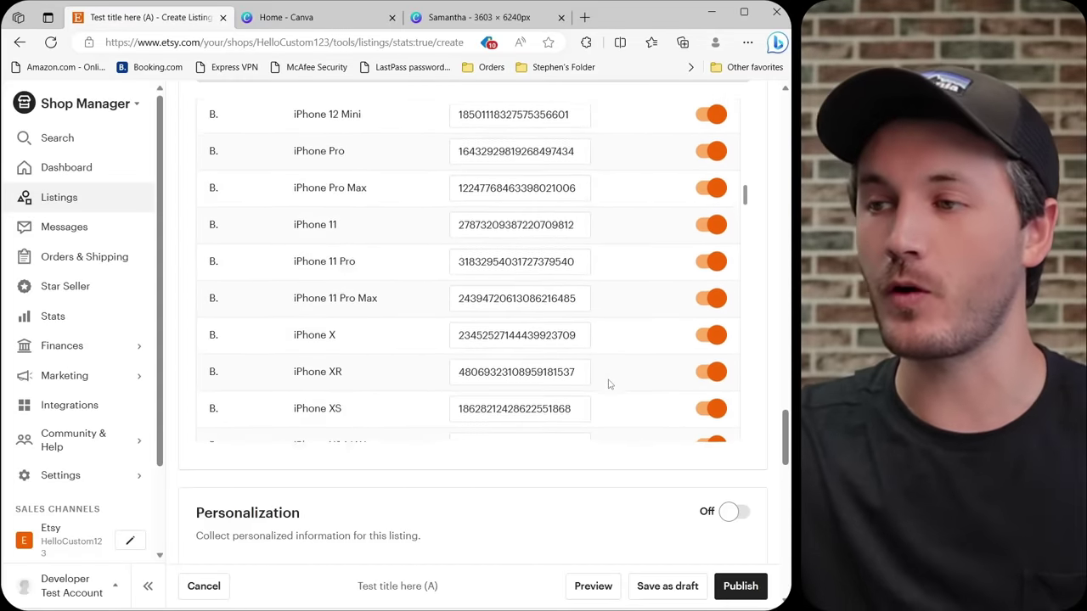
{"action": "scroll", "coordinate": [608, 379], "scroll_direction": "up", "scroll_amount": 10}
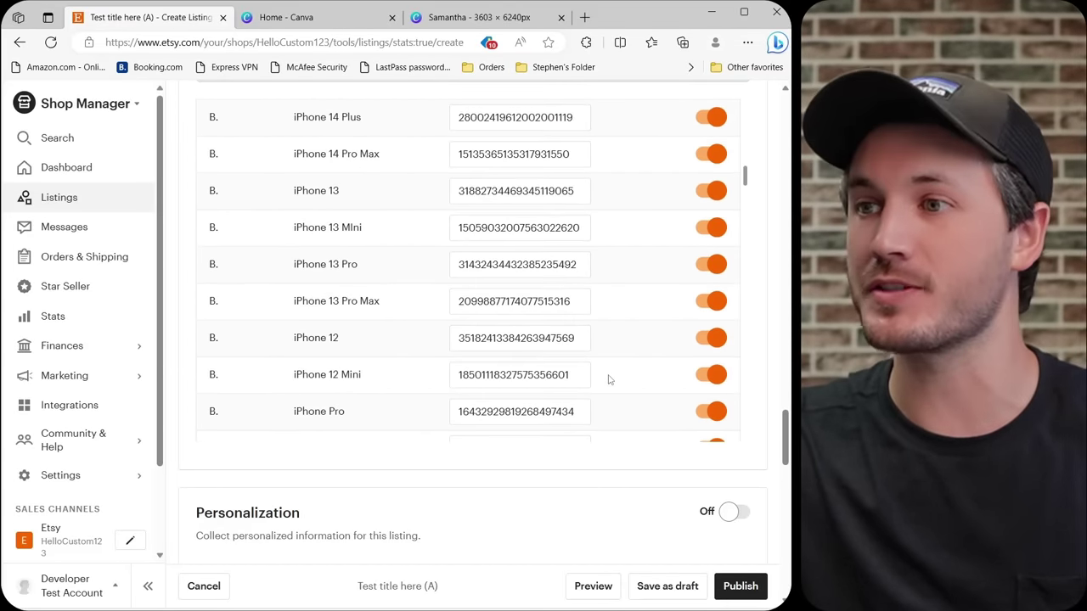
{"action": "scroll", "coordinate": [608, 380], "scroll_direction": "down", "scroll_amount": 15}
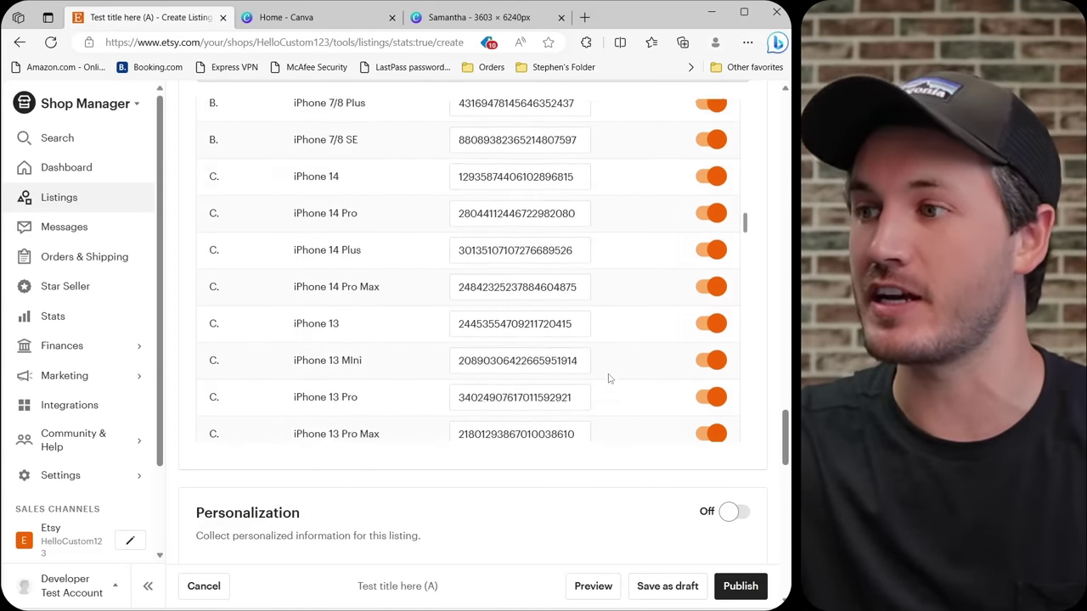
{"action": "scroll", "coordinate": [608, 374], "scroll_direction": "down", "scroll_amount": 10}
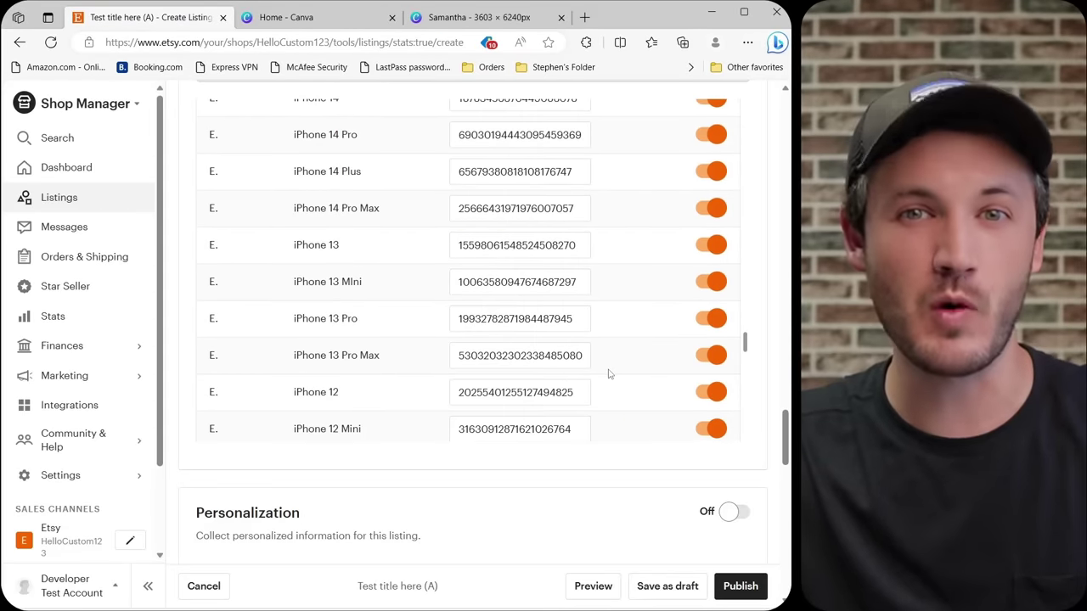
{"action": "scroll", "coordinate": [608, 375], "scroll_direction": "down", "scroll_amount": 5}
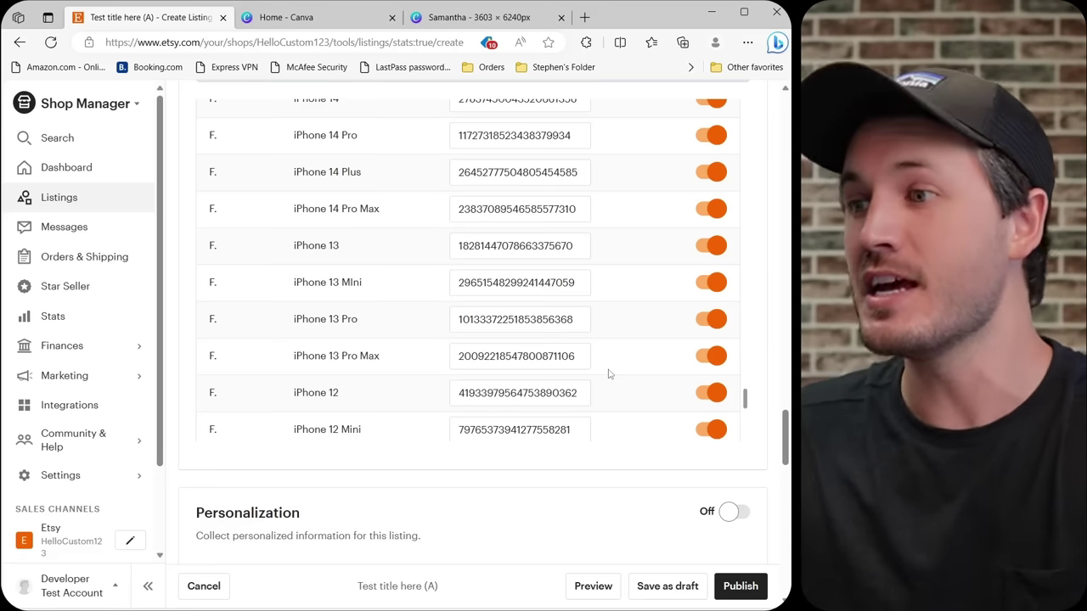
{"action": "scroll", "coordinate": [667, 272], "scroll_direction": "down", "scroll_amount": 3}
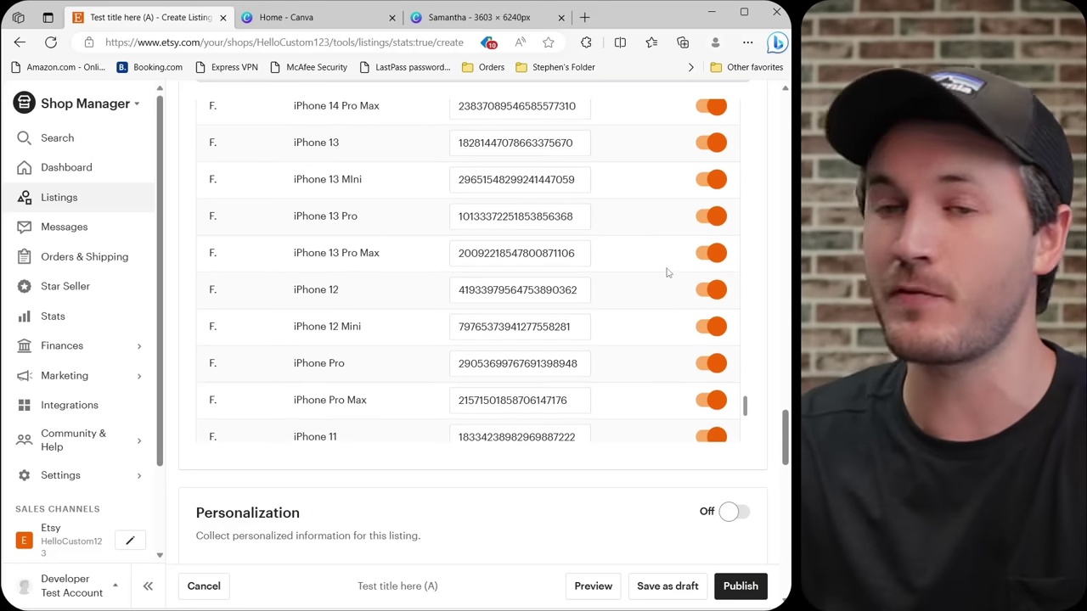
{"action": "scroll", "coordinate": [667, 273], "scroll_direction": "down", "scroll_amount": 8}
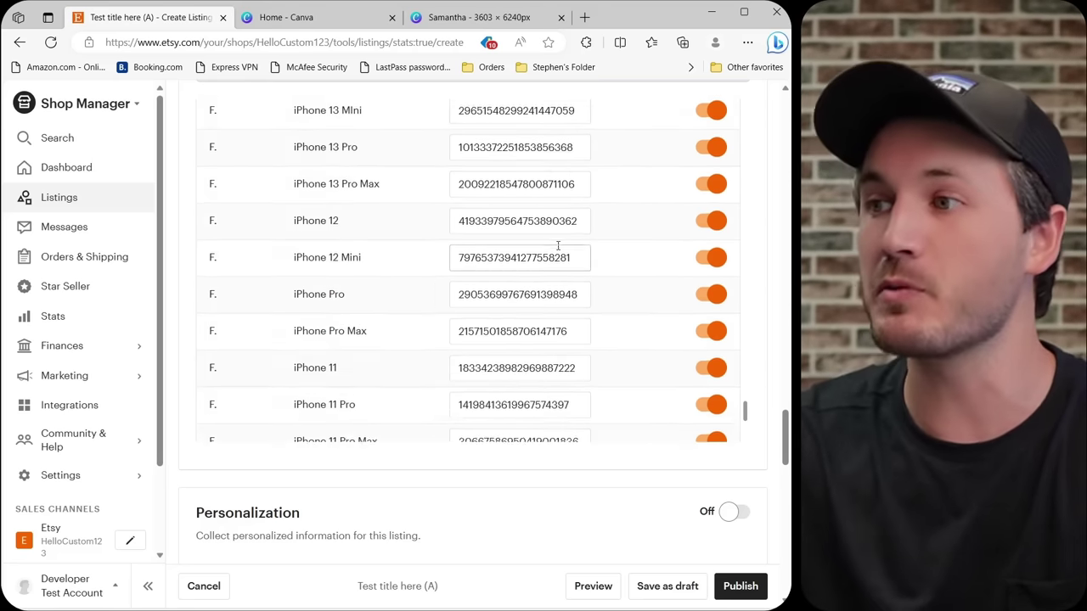
{"action": "scroll", "coordinate": [552, 262], "scroll_direction": "down", "scroll_amount": 1}
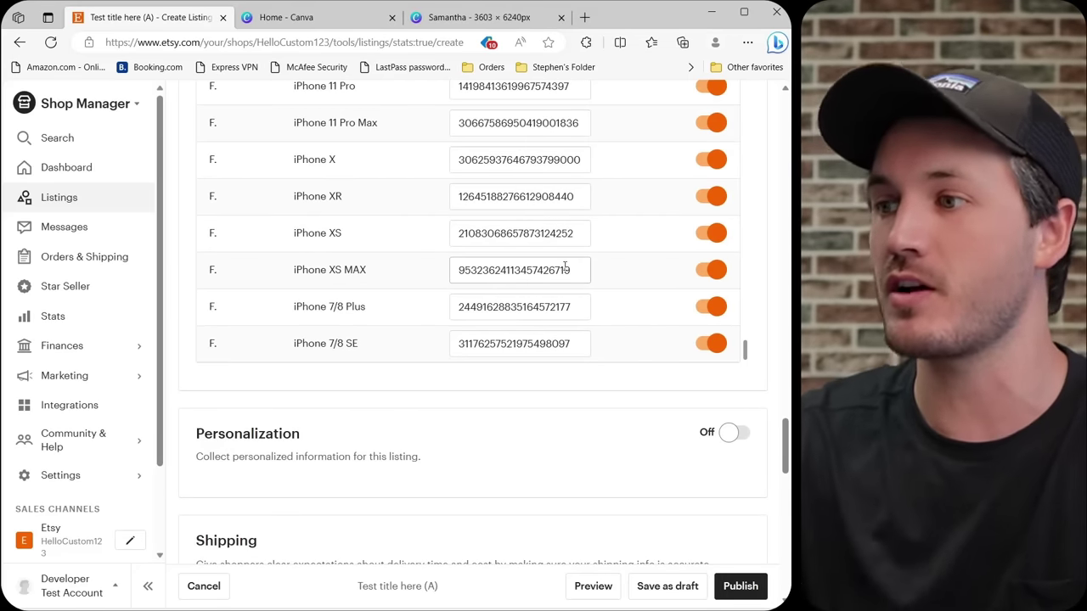
{"action": "scroll", "coordinate": [407, 386], "scroll_direction": "down", "scroll_amount": 1}
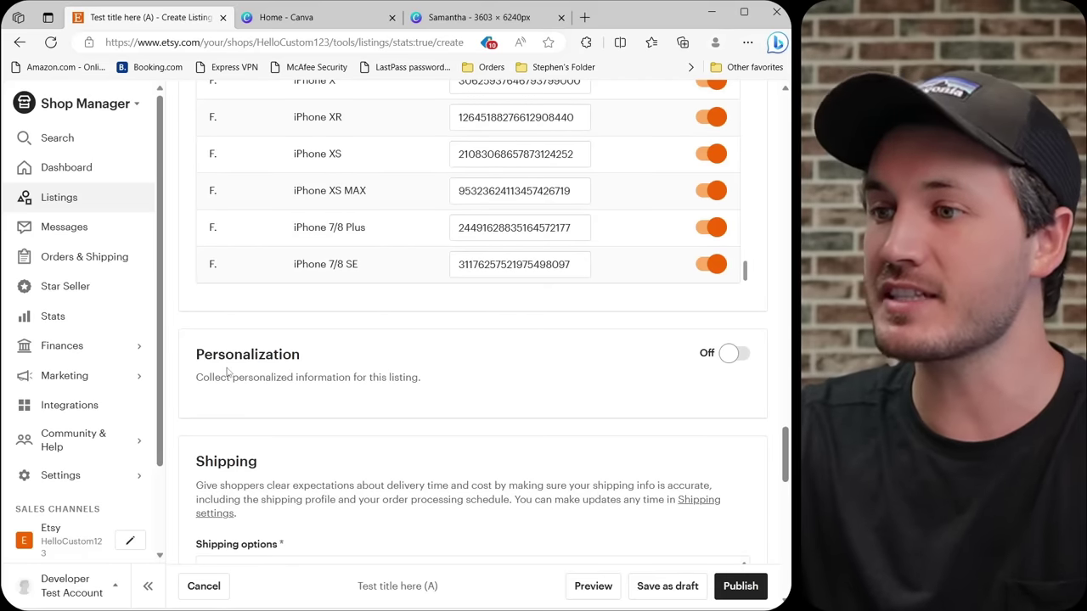
Turn on Personalization for the listing and publish it.
{"action": "left_click", "coordinate": [728, 355]}
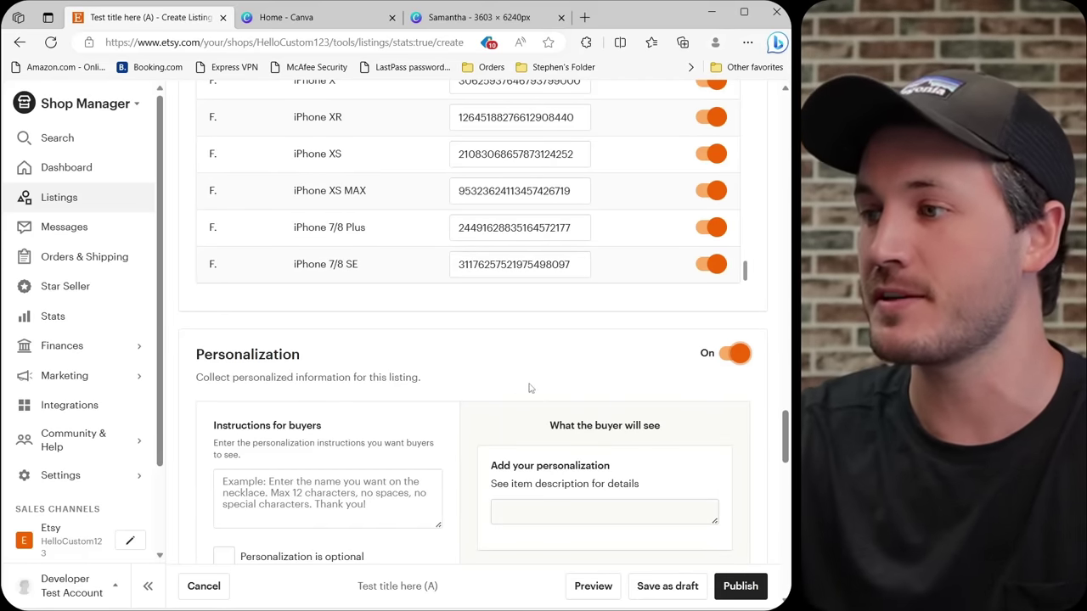
{"action": "scroll", "coordinate": [509, 382], "scroll_direction": "down", "scroll_amount": 5}
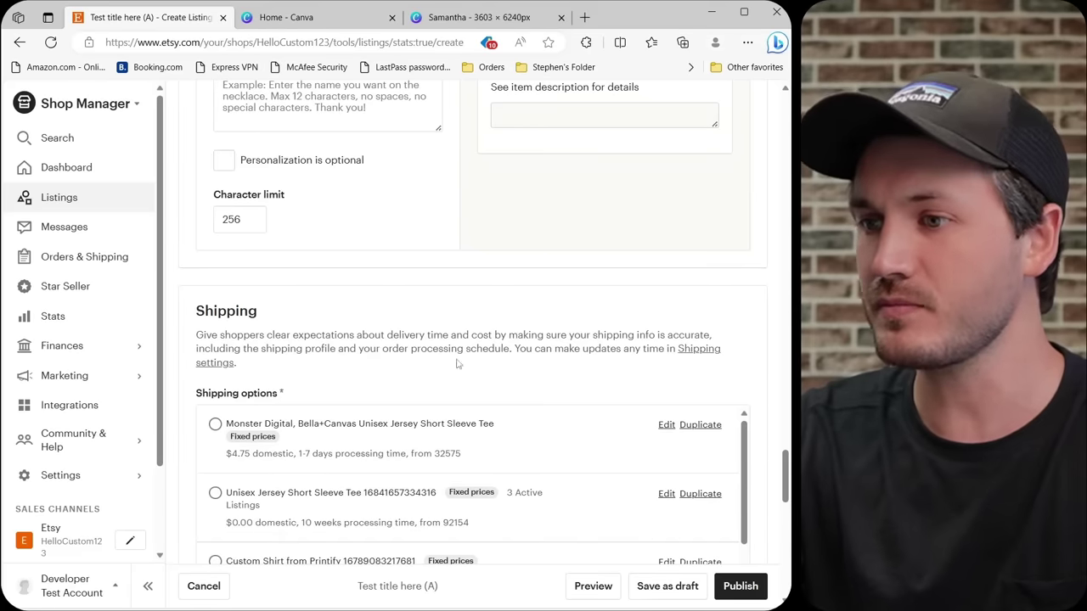
{"action": "scroll", "coordinate": [458, 363], "scroll_direction": "down", "scroll_amount": 1}
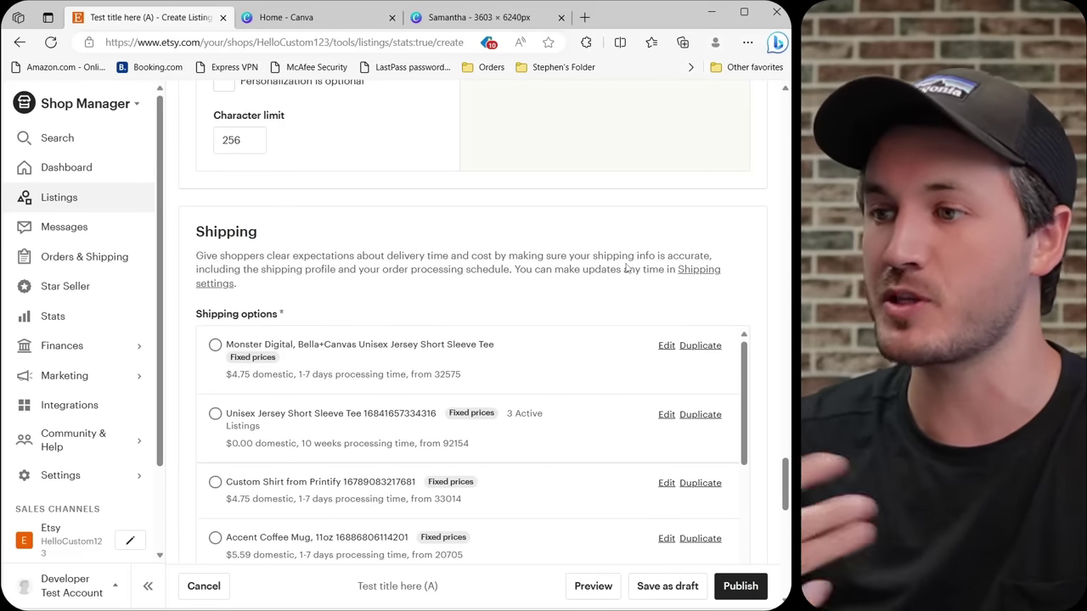
{"action": "scroll", "coordinate": [620, 281], "scroll_direction": "down", "scroll_amount": 6}
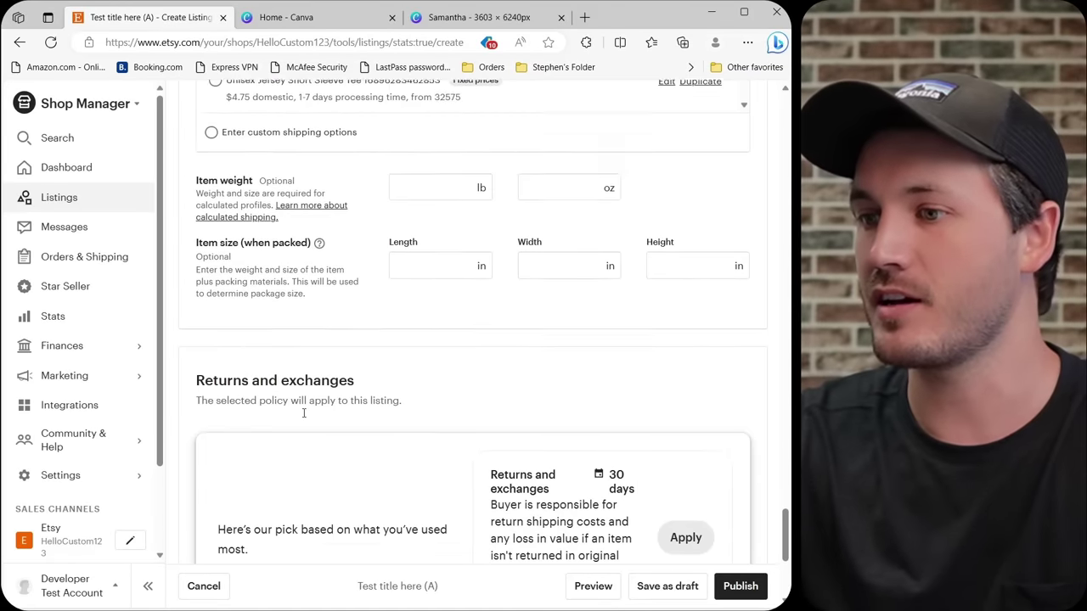
{"action": "scroll", "coordinate": [303, 413], "scroll_direction": "down", "scroll_amount": 3}
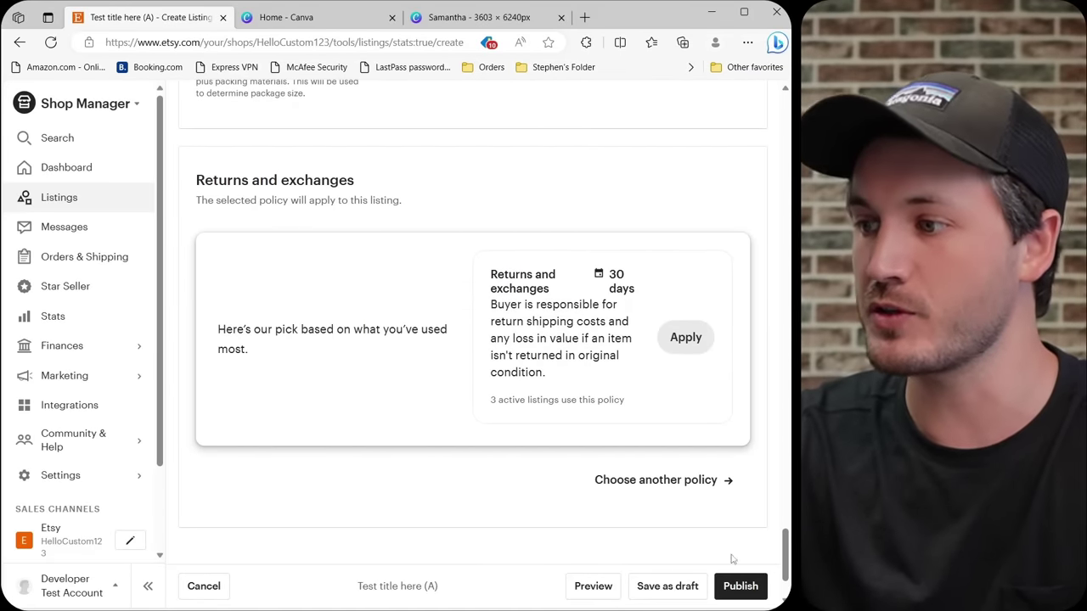
{"action": "left_click", "coordinate": [740, 586]}
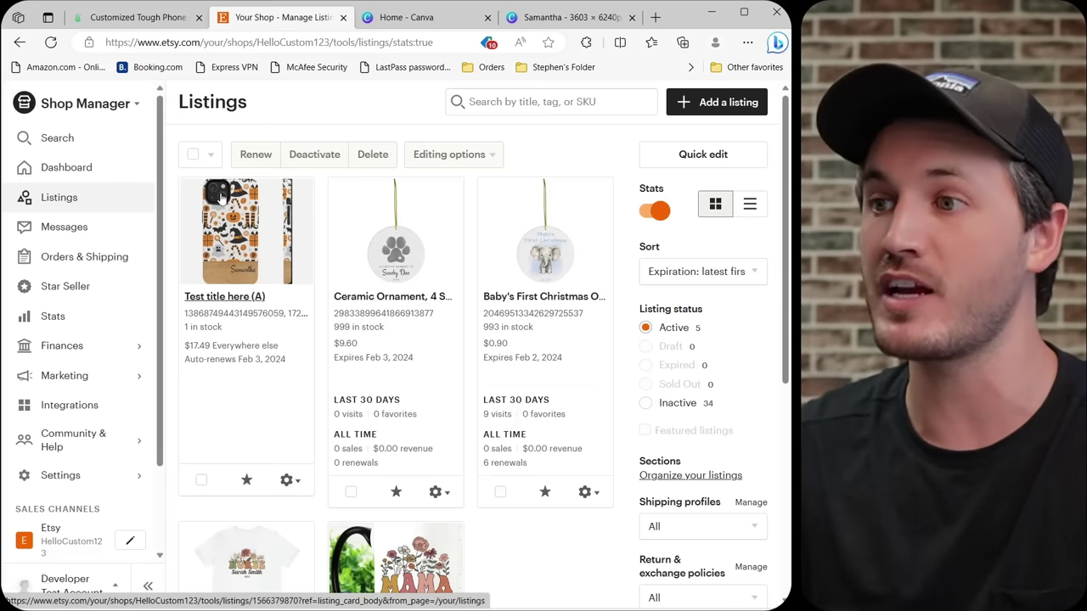
Create a copy of the Test title here (A) listing and remove its primary photo.
{"action": "left_click", "coordinate": [297, 481]}
{"action": "scroll", "coordinate": [298, 485], "scroll_direction": "down", "scroll_amount": 3}
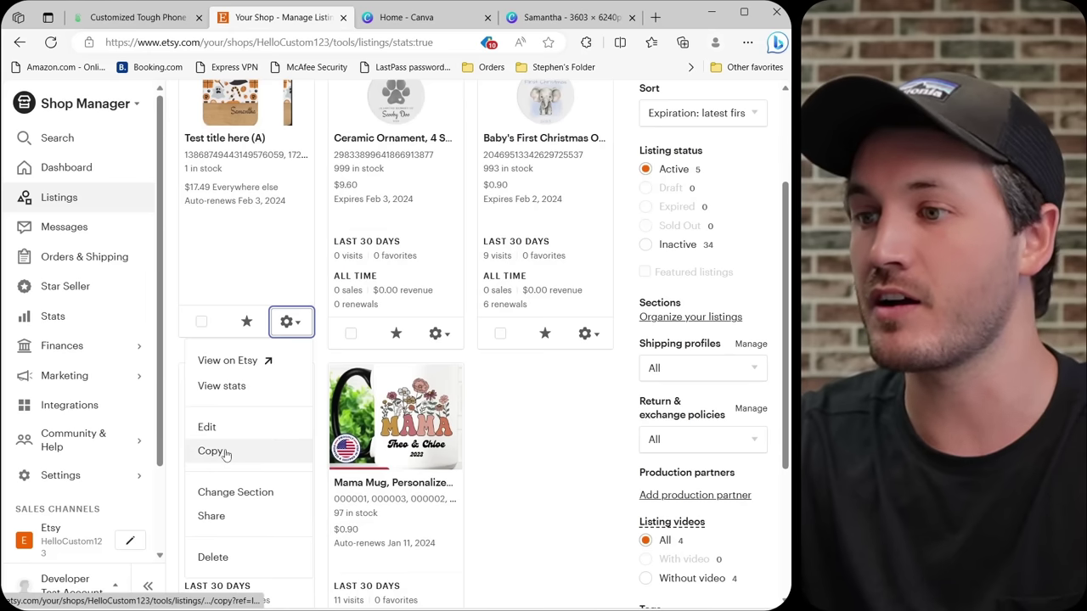
{"action": "left_click", "coordinate": [224, 453]}
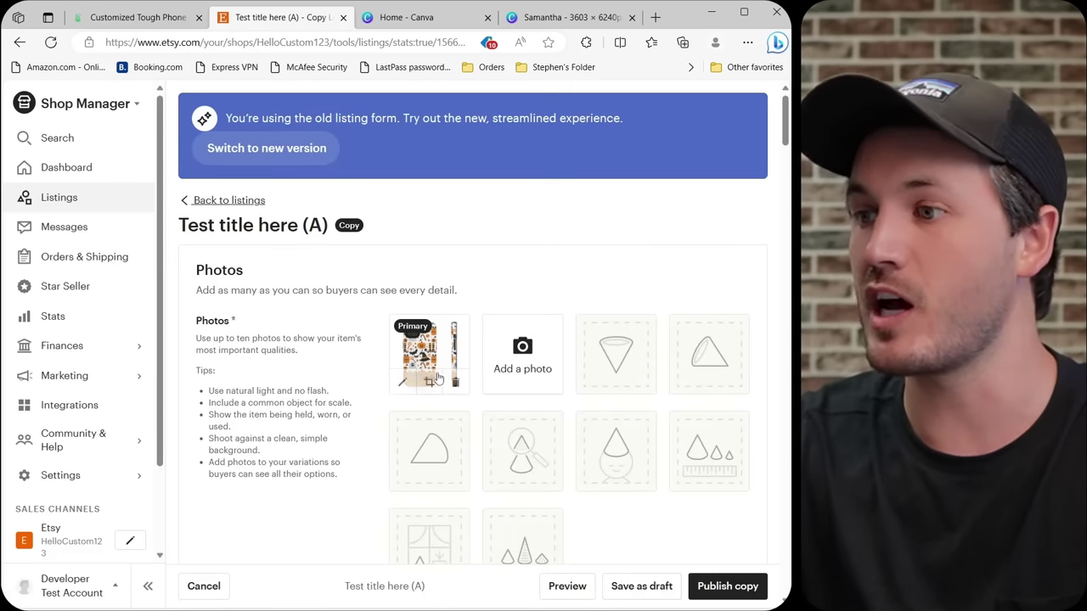
{"action": "left_click", "coordinate": [456, 383]}
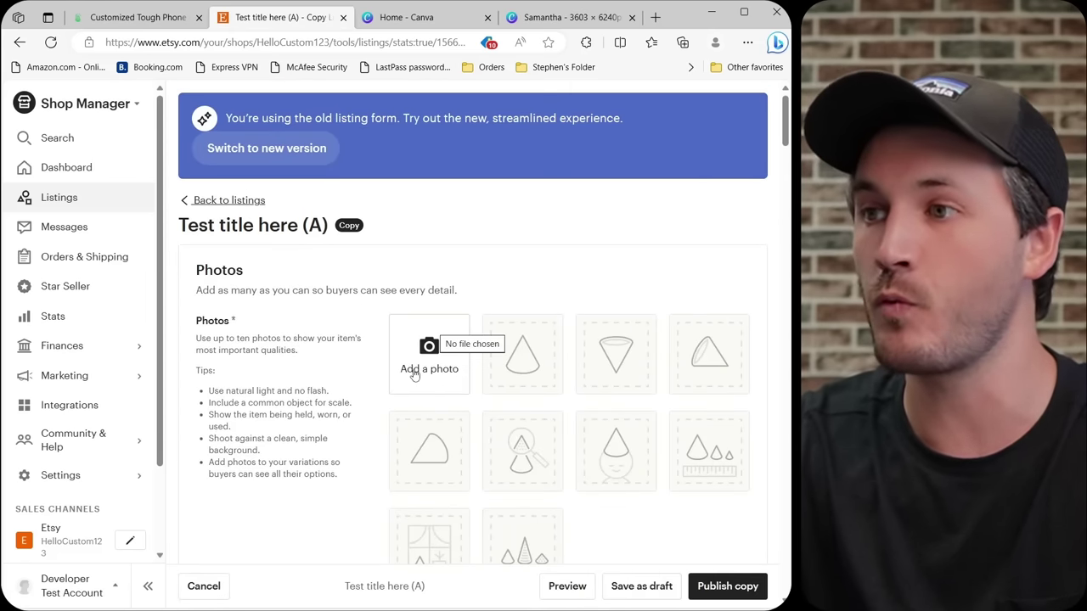
In Printify, open Halloween Phone Case (B) and save its enlarged front and side mockup to Downloads as 70787 (1).
{"action": "left_click", "coordinate": [160, 20]}
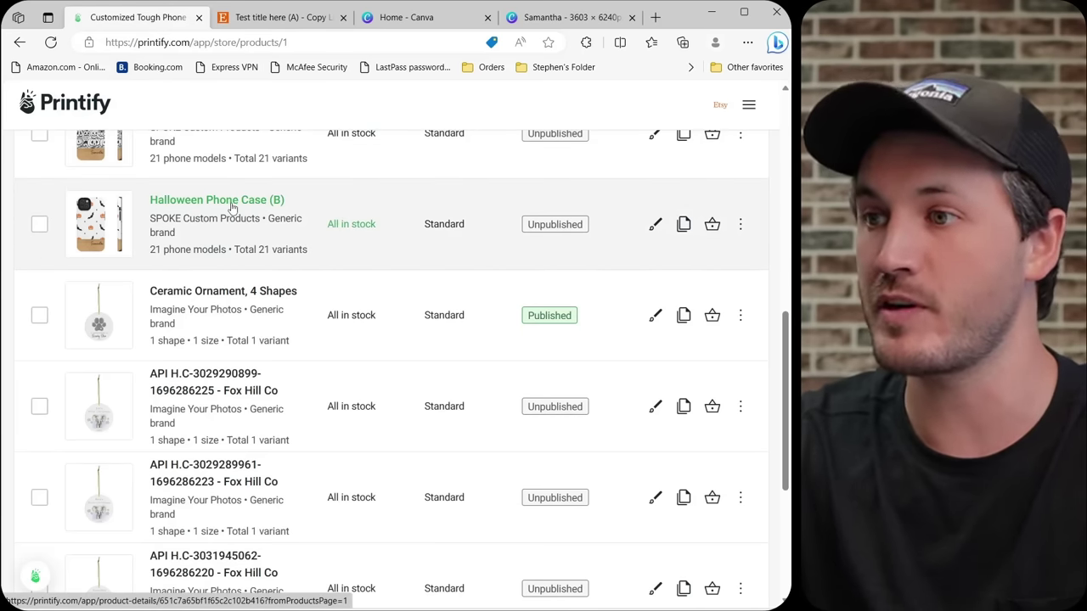
{"action": "left_click", "coordinate": [232, 208]}
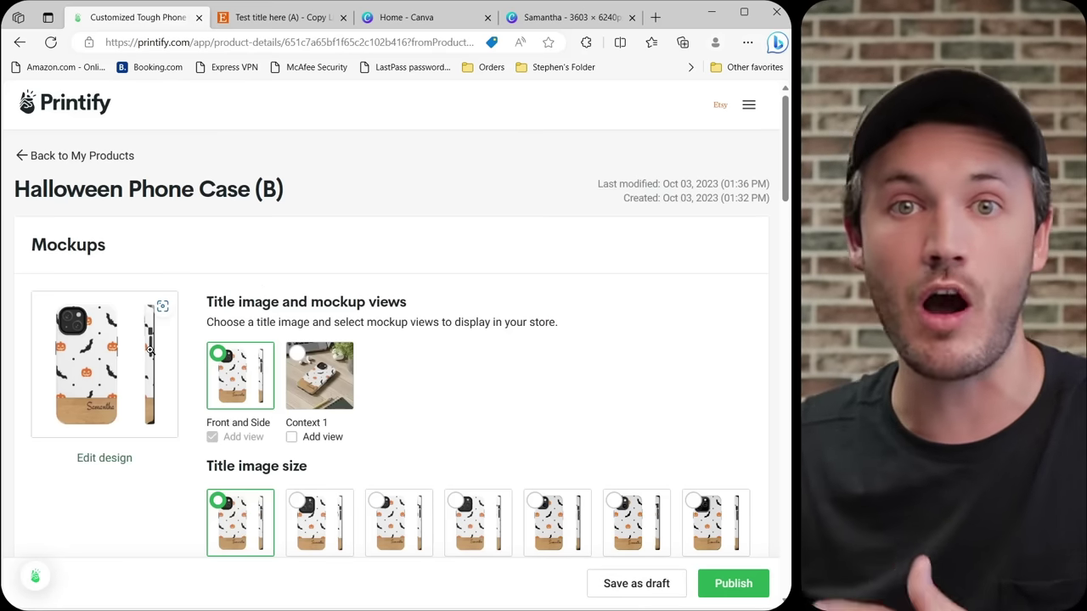
{"action": "left_click", "coordinate": [168, 405]}
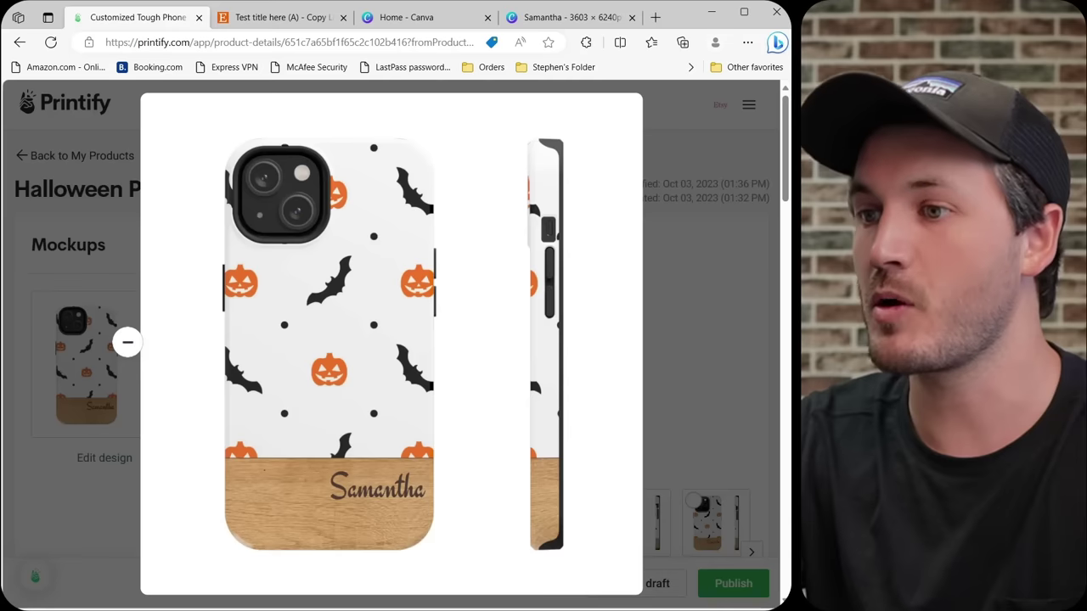
{"action": "right_click", "coordinate": [371, 287]}
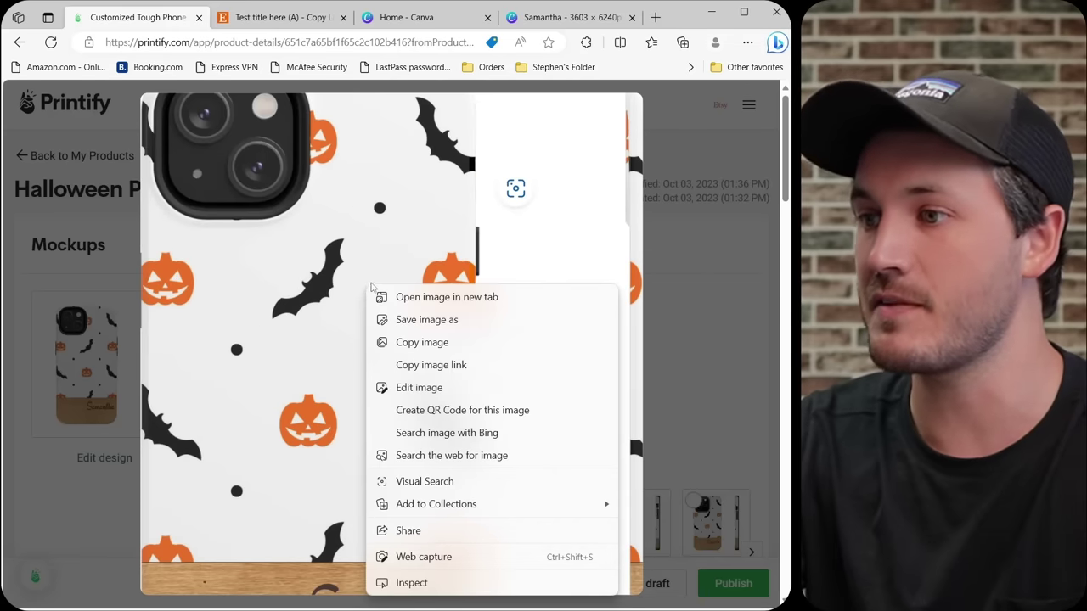
{"action": "left_click", "coordinate": [406, 319]}
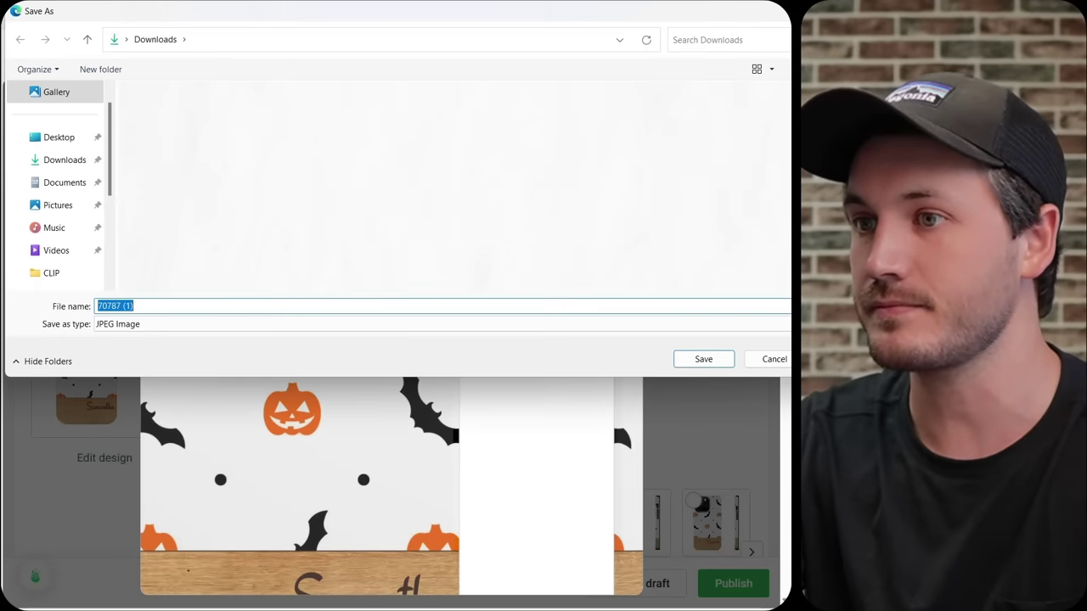
{"action": "left_click", "coordinate": [75, 163]}
{"action": "left_click", "coordinate": [703, 360]}
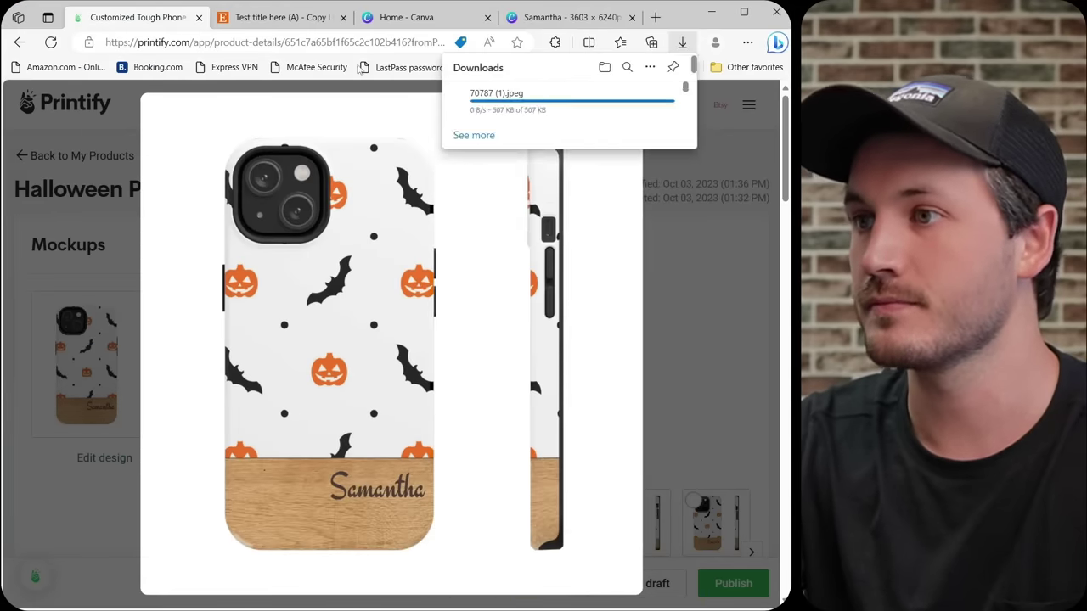
Back in the copied Etsy listing, upload the saved bat and pumpkin mockup as the first photo.
{"action": "left_click", "coordinate": [284, 17]}
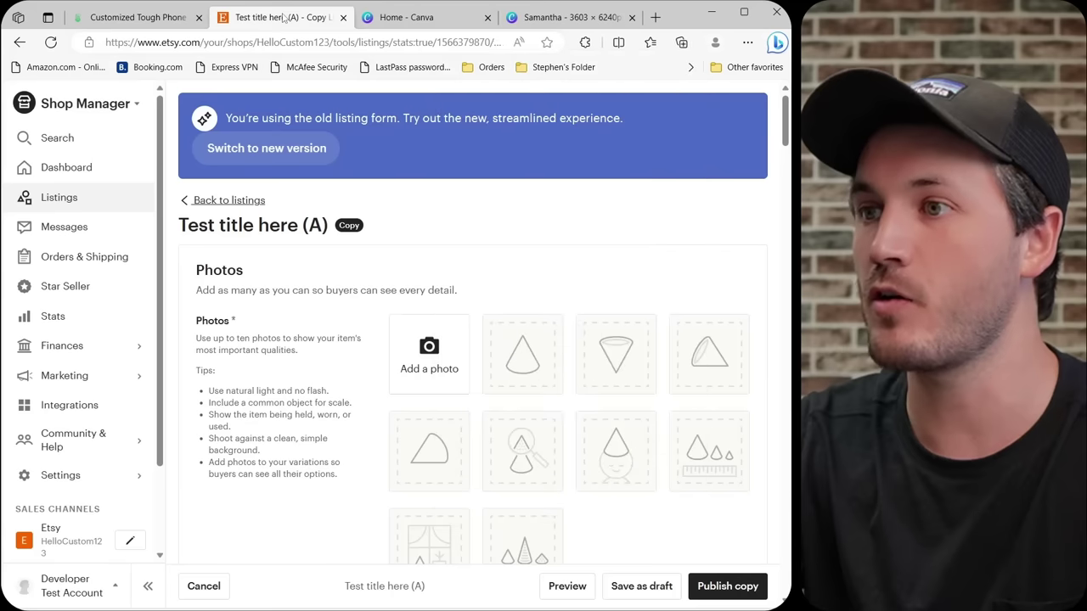
{"action": "left_click", "coordinate": [439, 366]}
{"action": "double_click", "coordinate": [313, 141]}
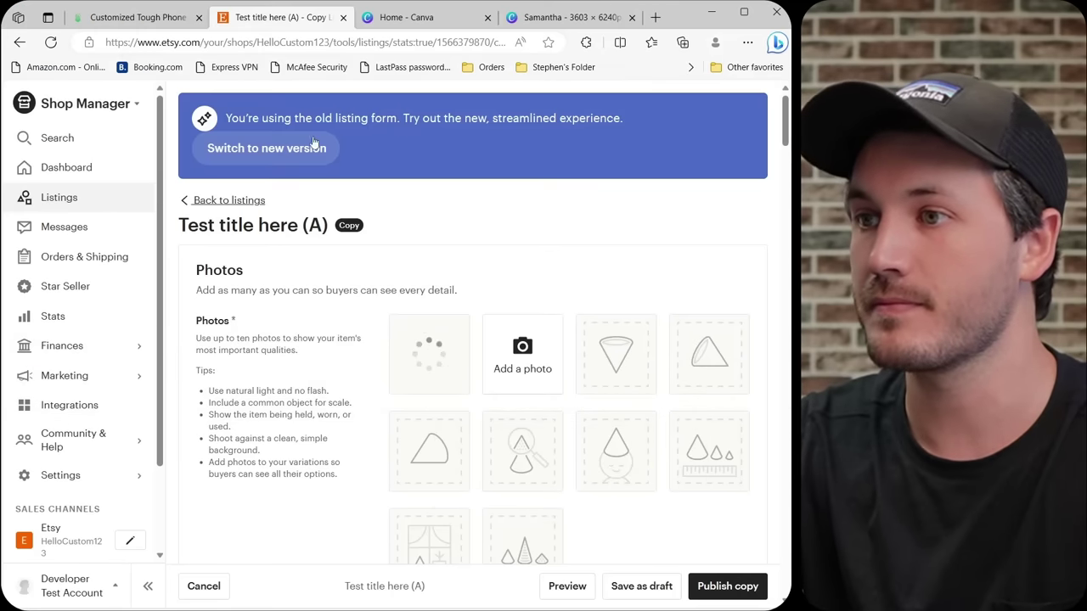
Change the copied listing's title to Test title here (B).
{"action": "scroll", "coordinate": [598, 248], "scroll_direction": "down", "scroll_amount": 8}
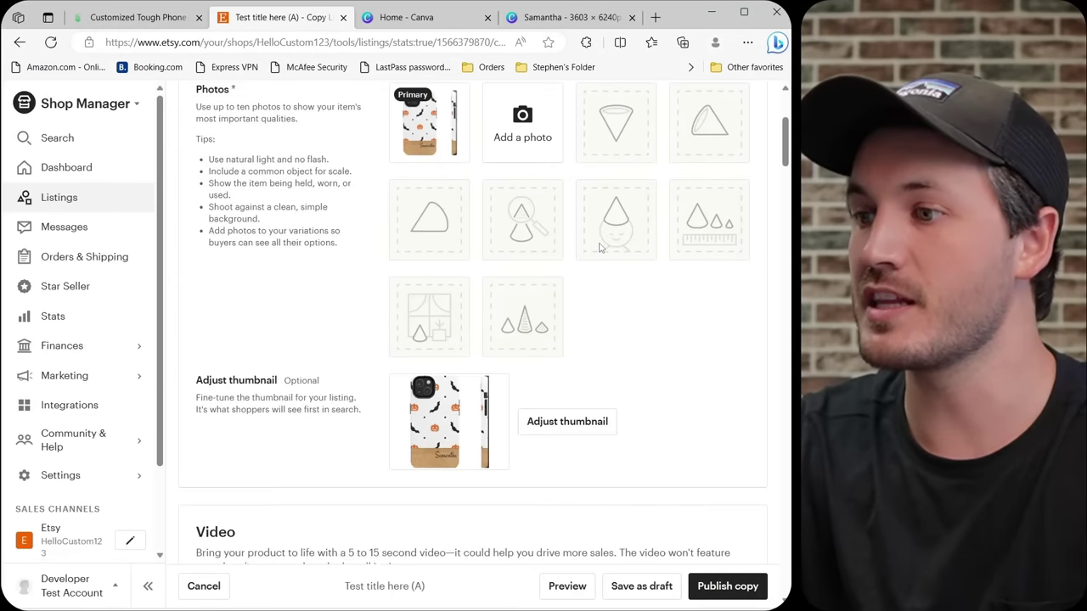
{"action": "scroll", "coordinate": [599, 249], "scroll_direction": "down", "scroll_amount": 1}
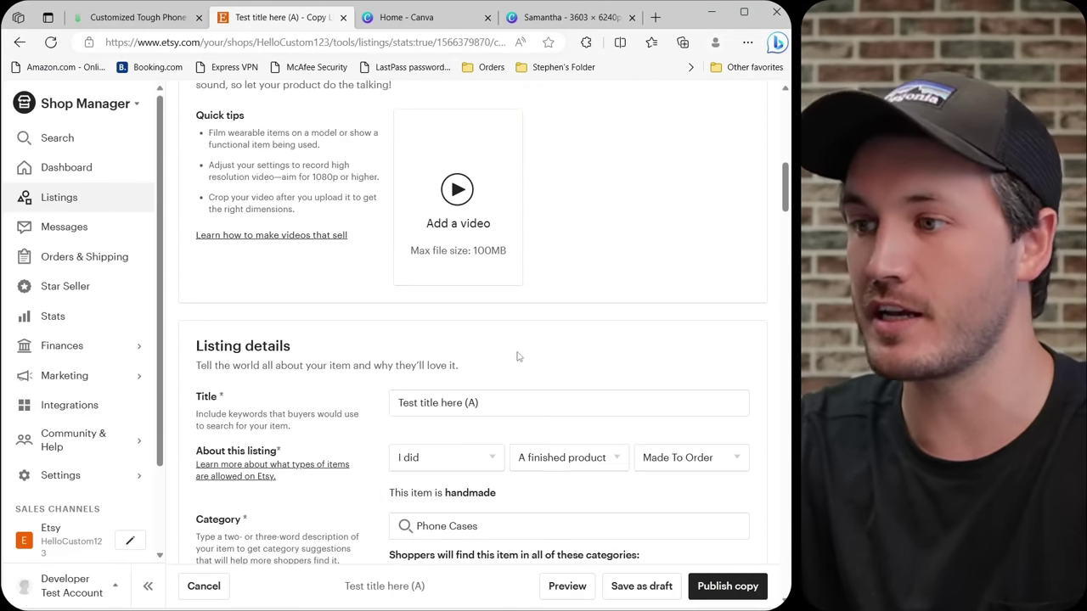
{"action": "triple_click", "coordinate": [477, 402]}
{"action": "left_click", "coordinate": [476, 402]}
{"action": "key", "text": "BackSpace"}
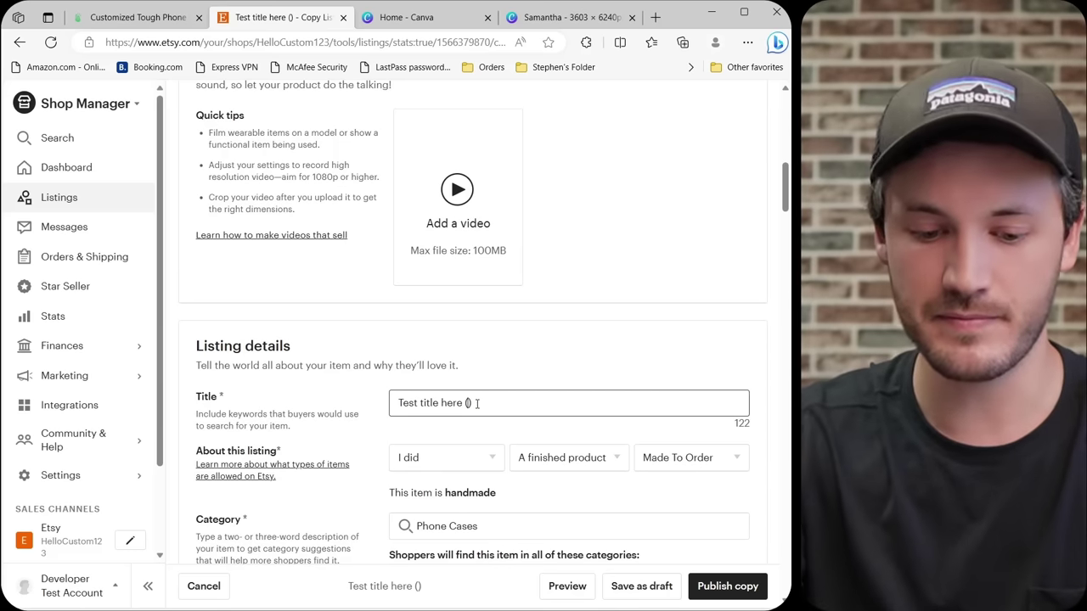
{"action": "key", "text": "Left"}
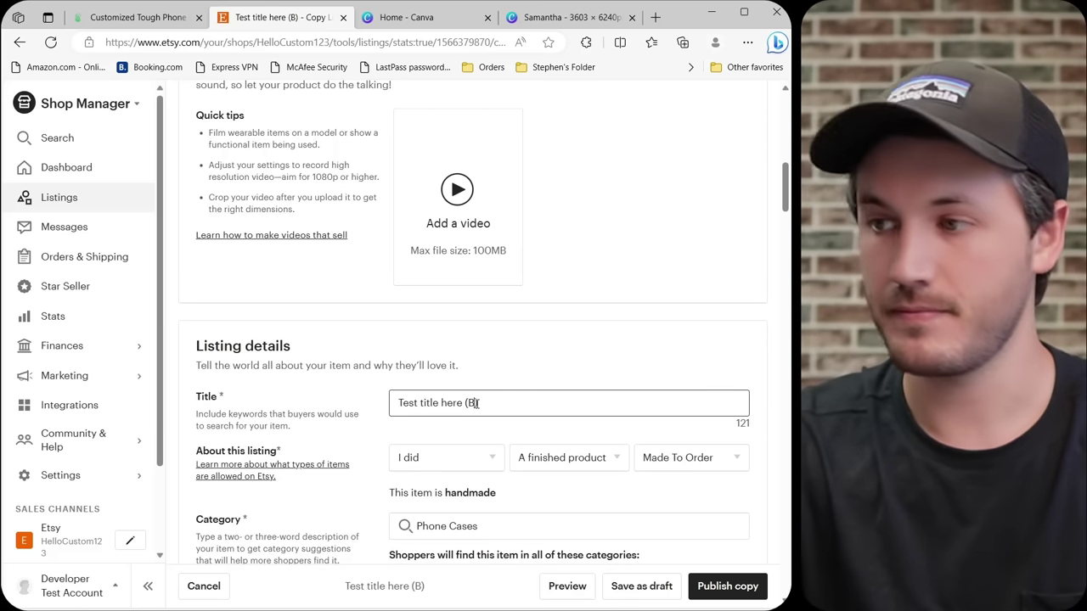
{"action": "left_click", "coordinate": [589, 368]}
Check the copied variation SKUs, and publish the listing copy, accepting the listing fee.
{"action": "scroll", "coordinate": [589, 369], "scroll_direction": "down", "scroll_amount": 8}
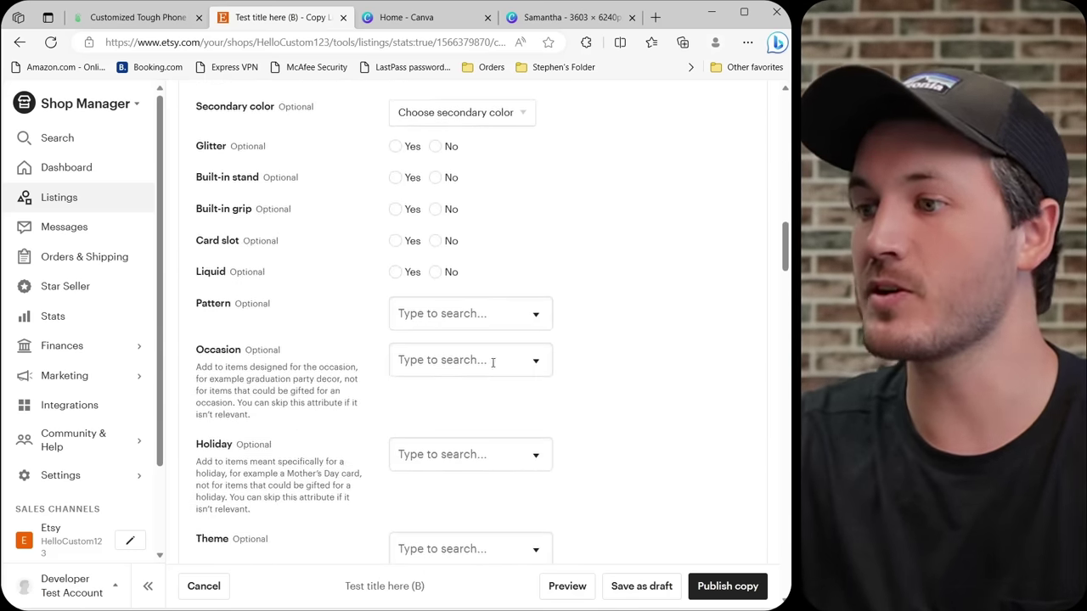
{"action": "scroll", "coordinate": [492, 362], "scroll_direction": "down", "scroll_amount": 20}
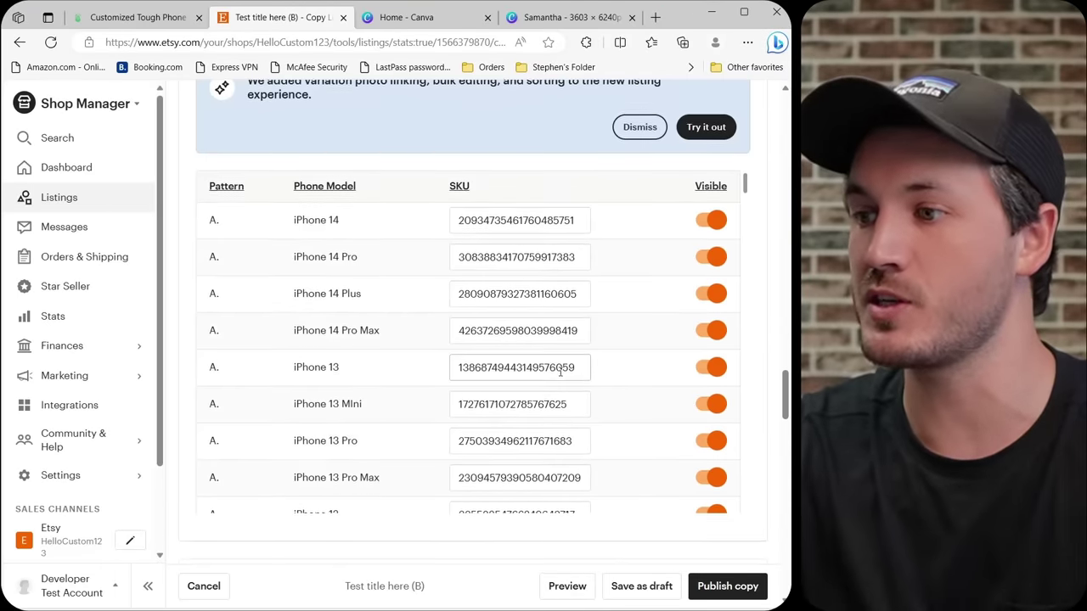
{"action": "scroll", "coordinate": [560, 370], "scroll_direction": "down", "scroll_amount": 5}
{"action": "scroll", "coordinate": [555, 373], "scroll_direction": "up", "scroll_amount": 3}
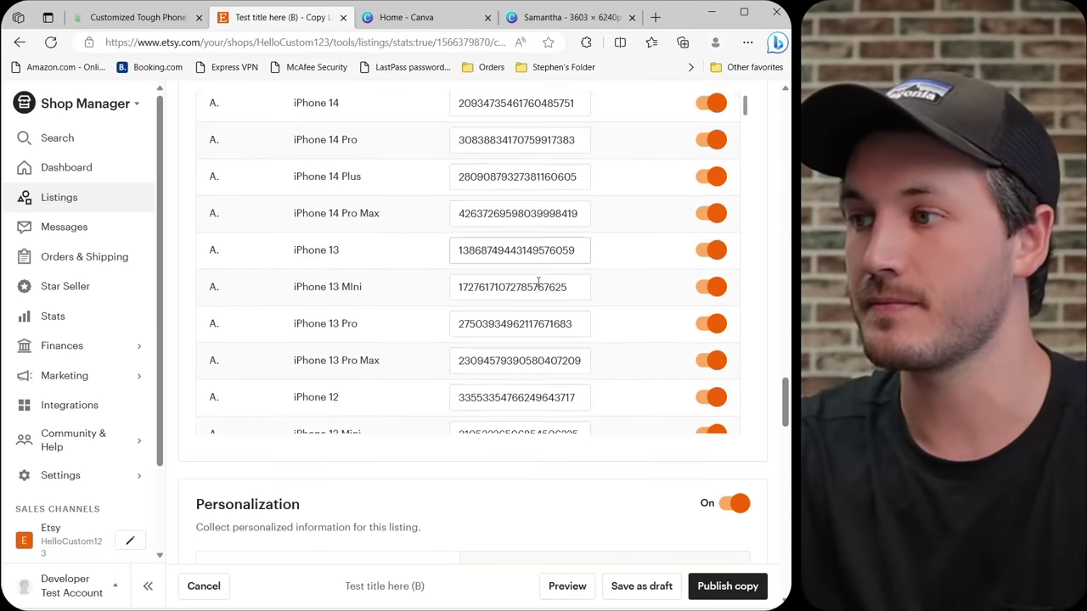
{"action": "scroll", "coordinate": [538, 282], "scroll_direction": "down", "scroll_amount": 6}
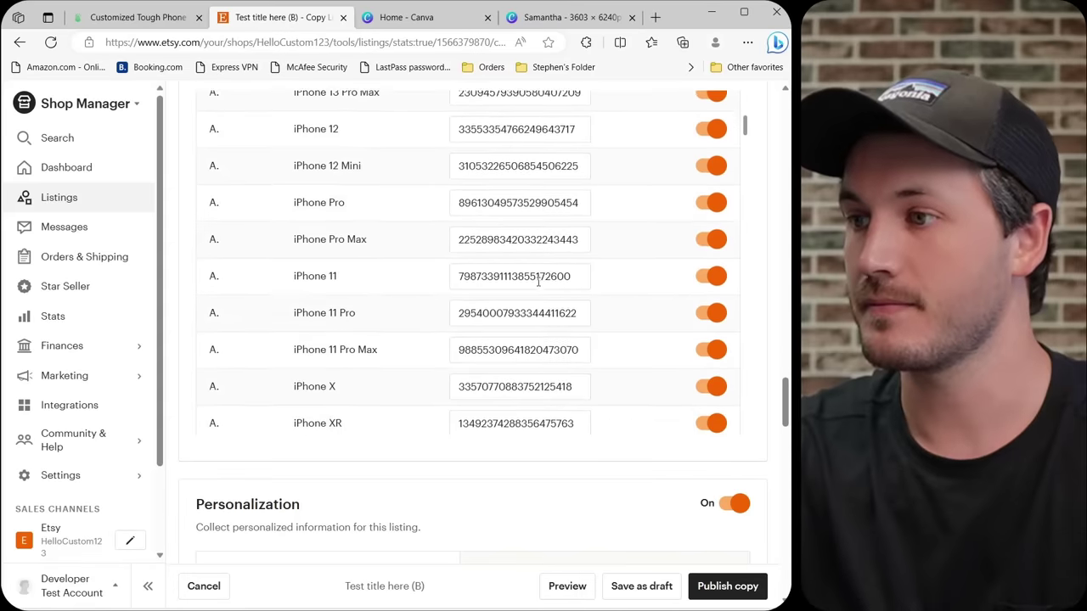
{"action": "left_click", "coordinate": [729, 586]}
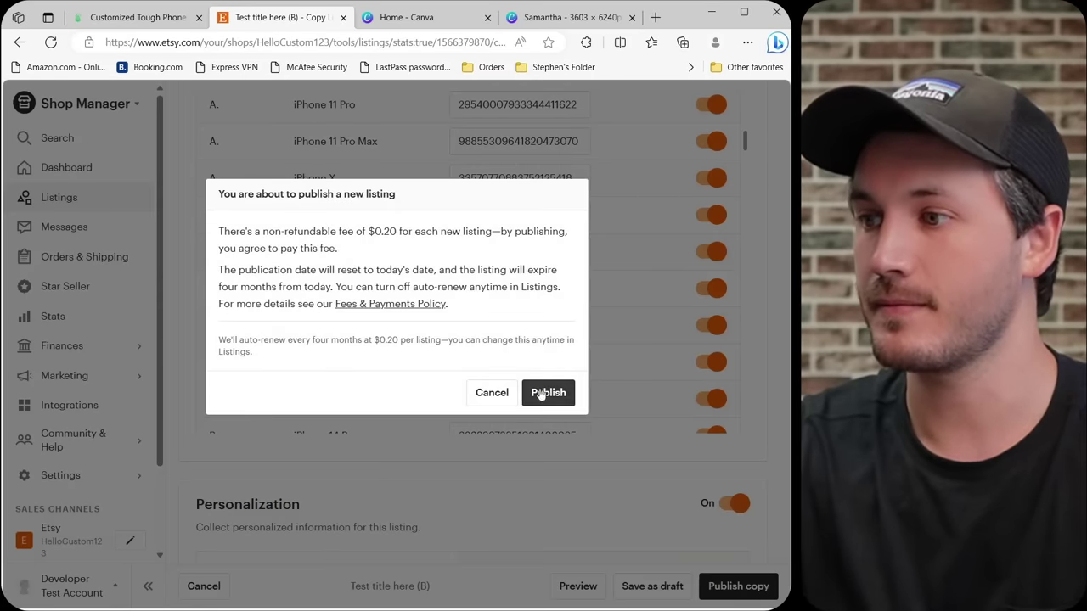
{"action": "left_click", "coordinate": [542, 394]}
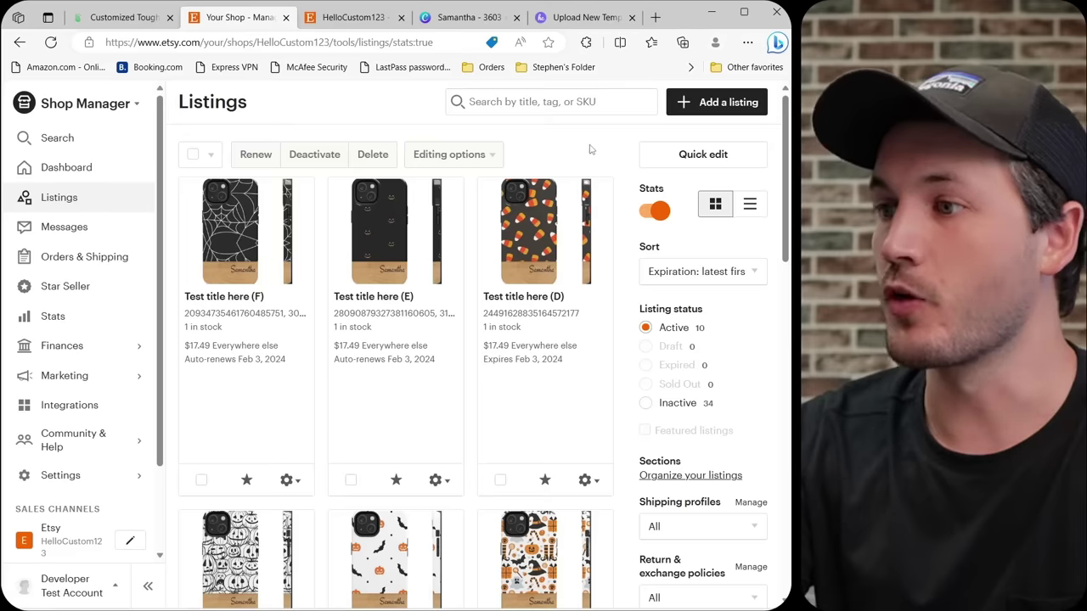
Review the six phone case listings, open Test title here (A) from the public shop page, and choose pattern F.
{"action": "scroll", "coordinate": [567, 405], "scroll_direction": "down", "scroll_amount": 3}
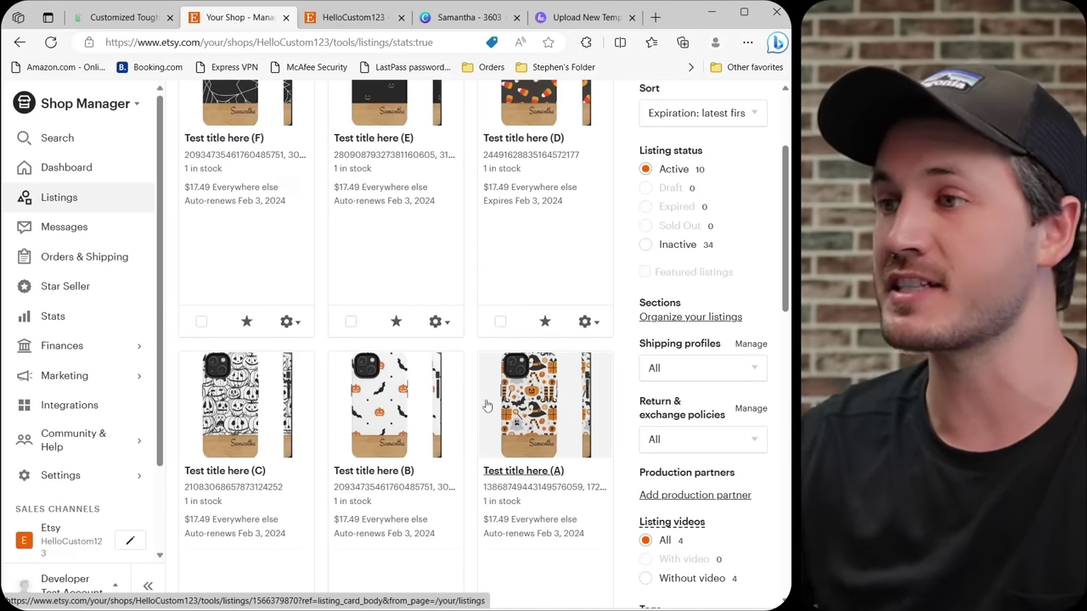
{"action": "scroll", "coordinate": [461, 405], "scroll_direction": "up", "scroll_amount": 1}
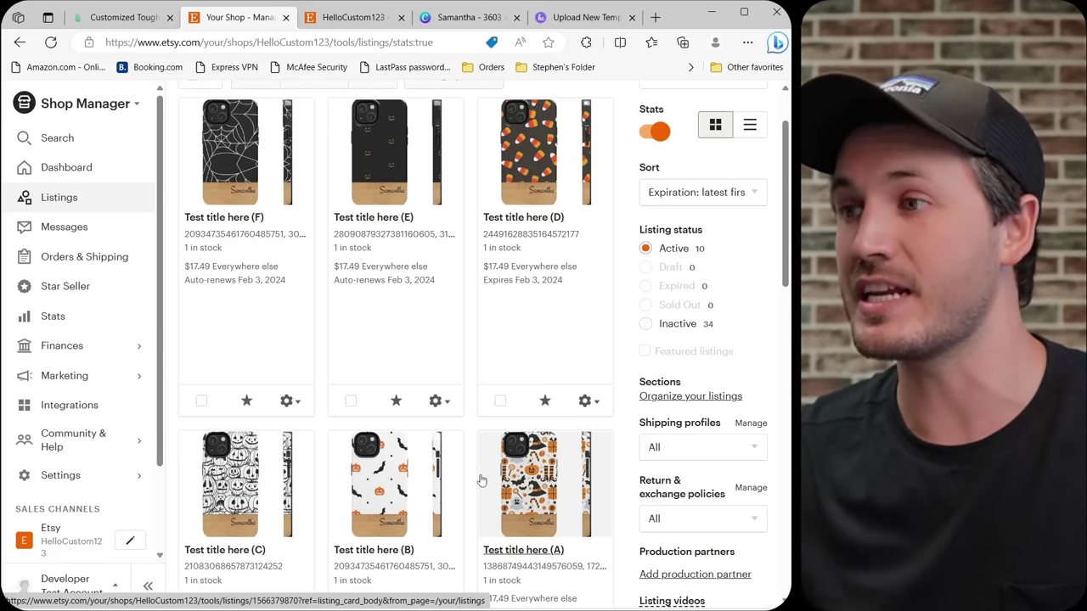
{"action": "left_click", "coordinate": [352, 17]}
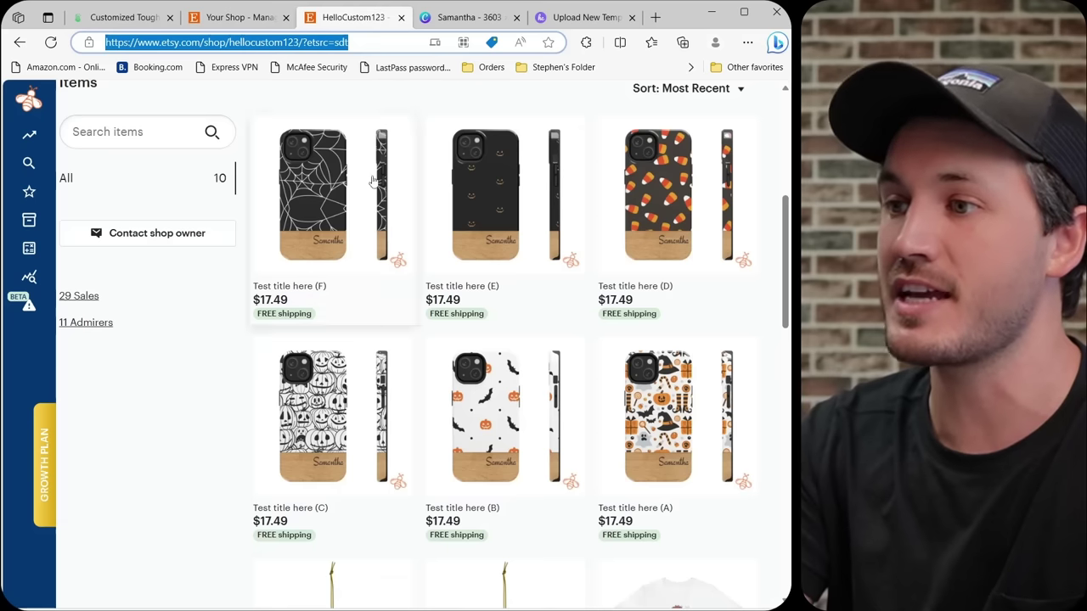
{"action": "left_click", "coordinate": [644, 435]}
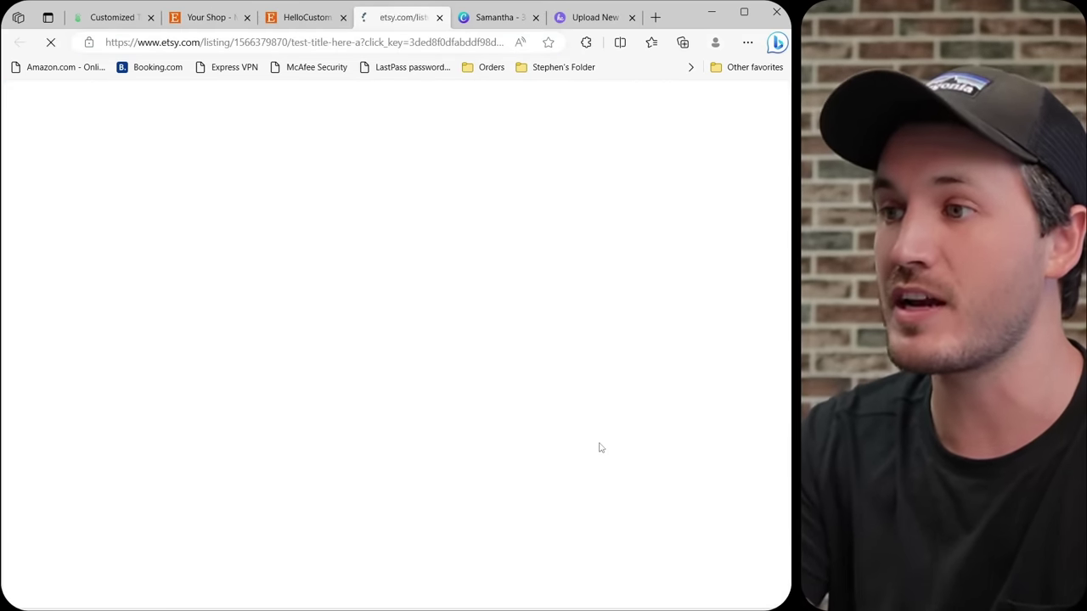
{"action": "scroll", "coordinate": [611, 408], "scroll_direction": "down", "scroll_amount": 1}
{"action": "left_click", "coordinate": [647, 361]}
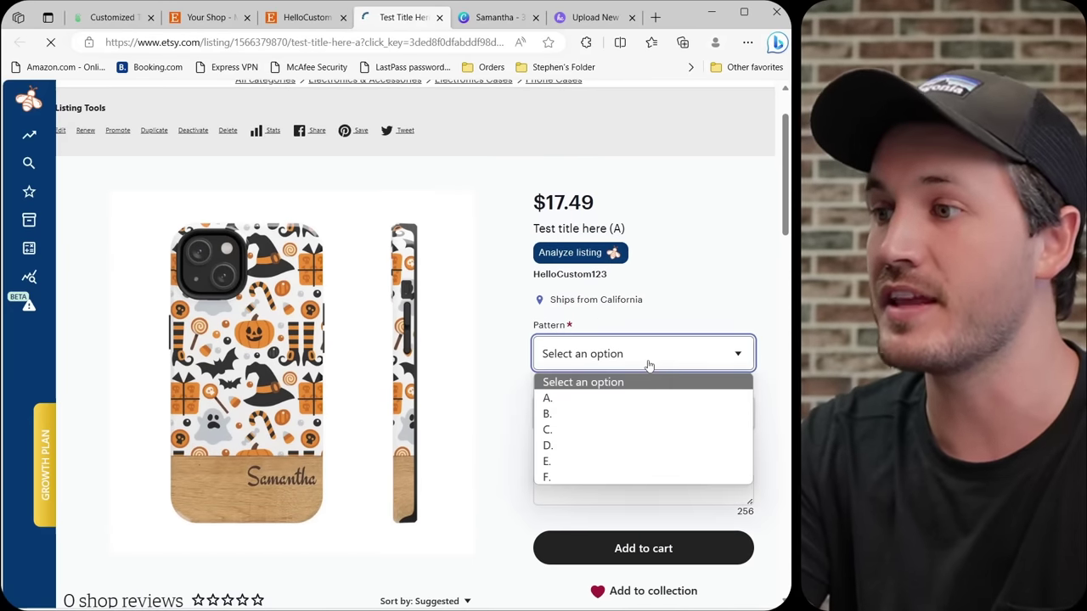
{"action": "left_click", "coordinate": [565, 477]}
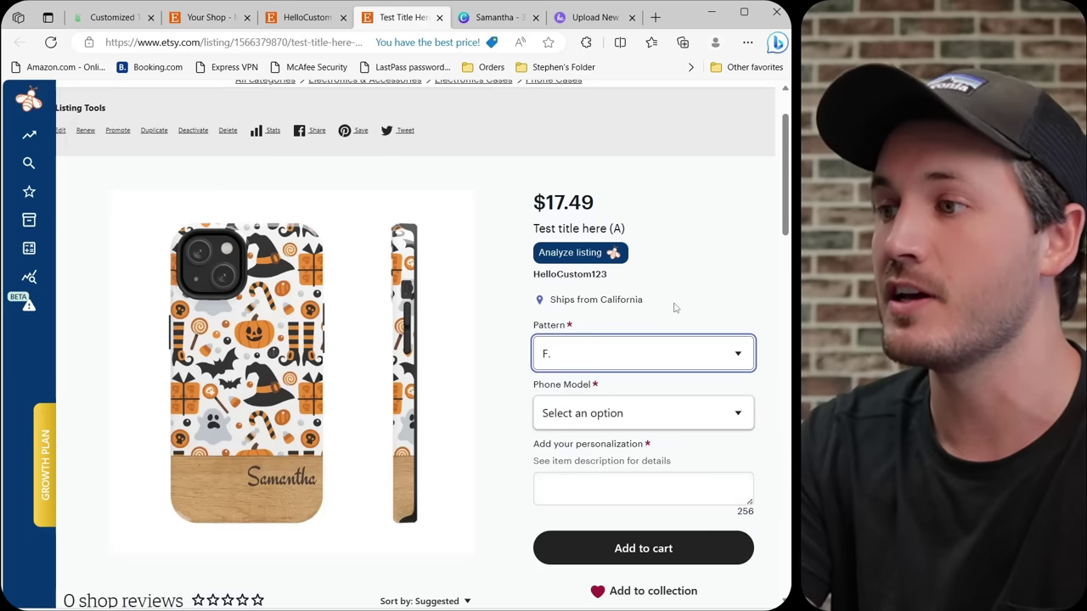
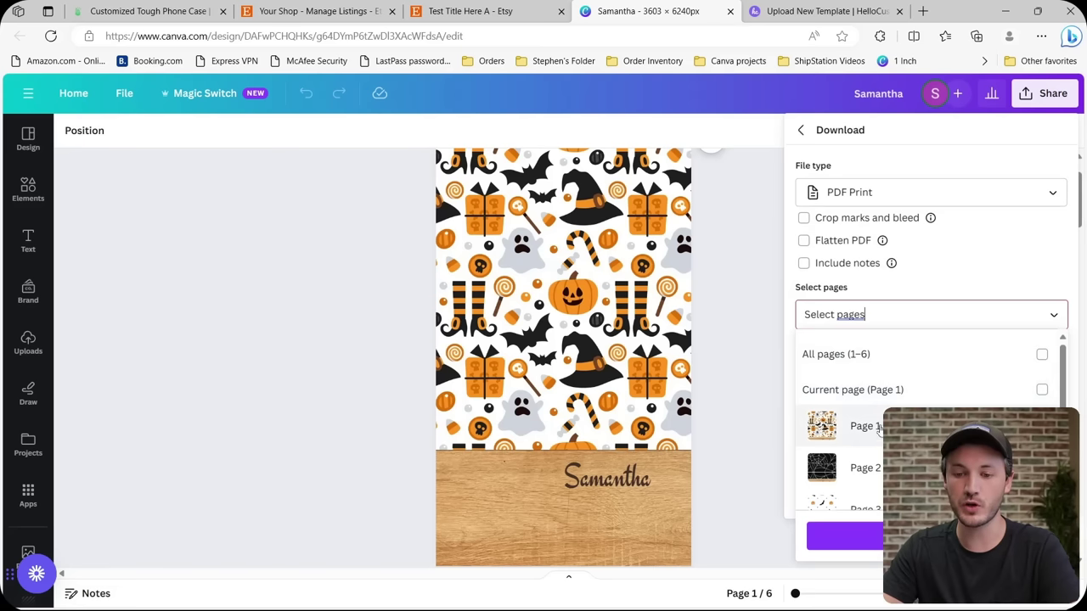
Download only the current page 1 of the phone case design as PDF Print, and close the share prompt.
{"action": "left_click", "coordinate": [828, 395]}
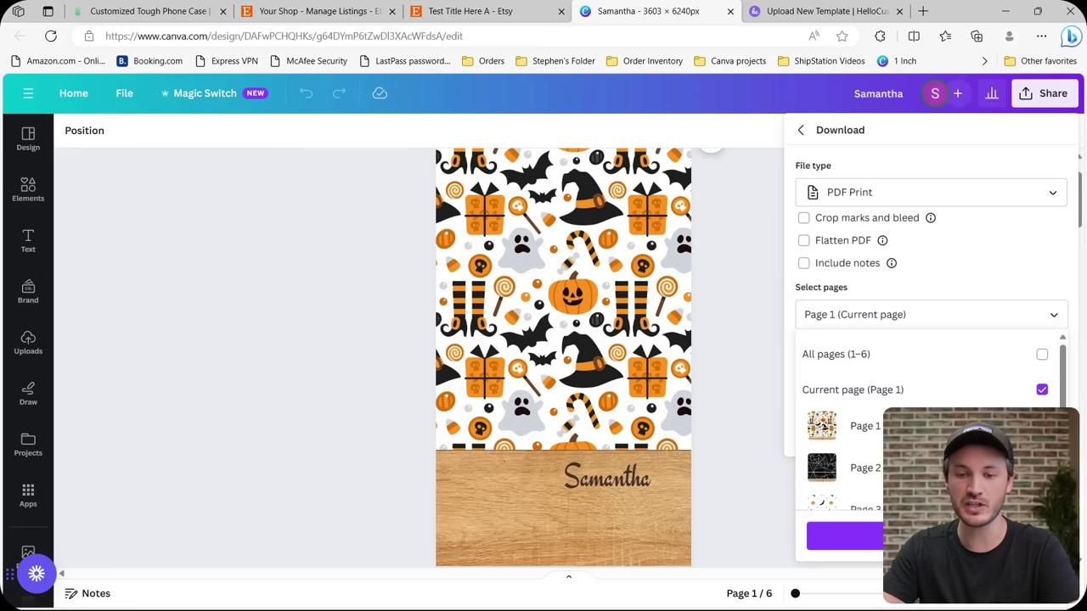
{"action": "key", "text": "Escape"}
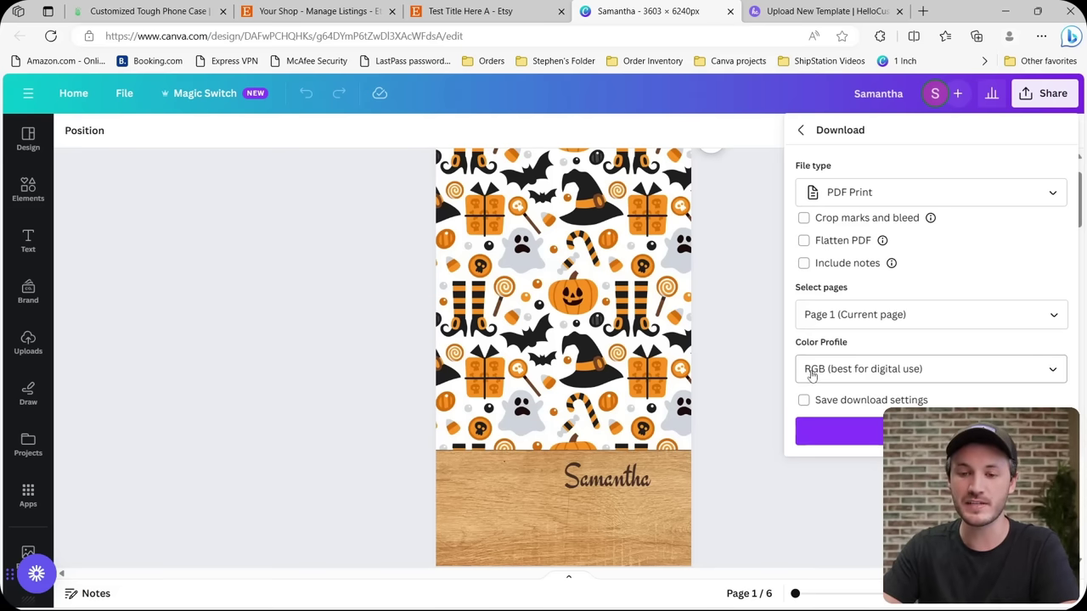
{"action": "left_click", "coordinate": [847, 443]}
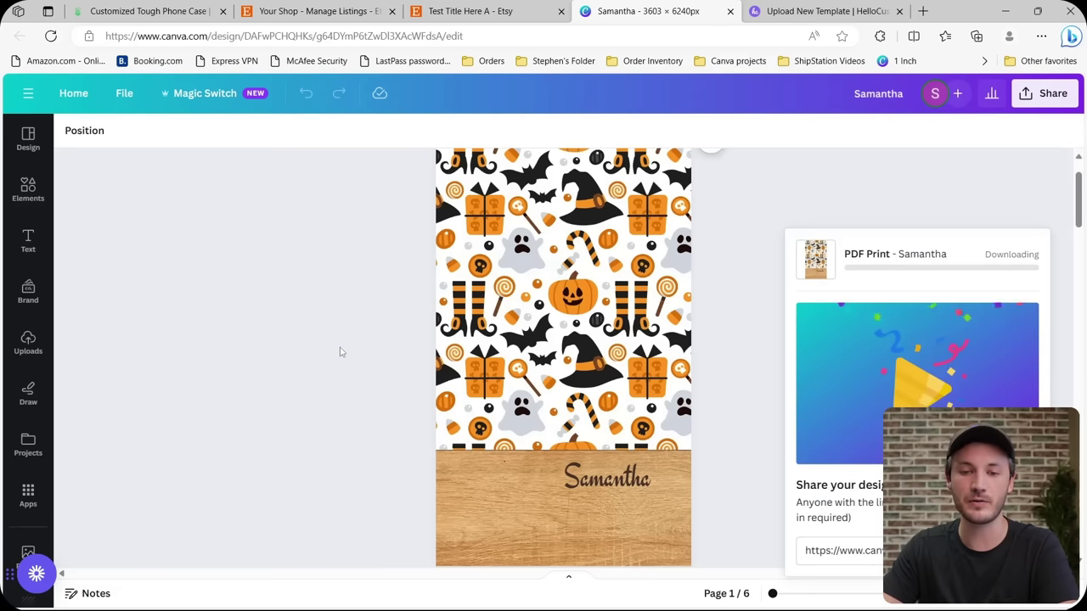
{"action": "left_click", "coordinate": [292, 363]}
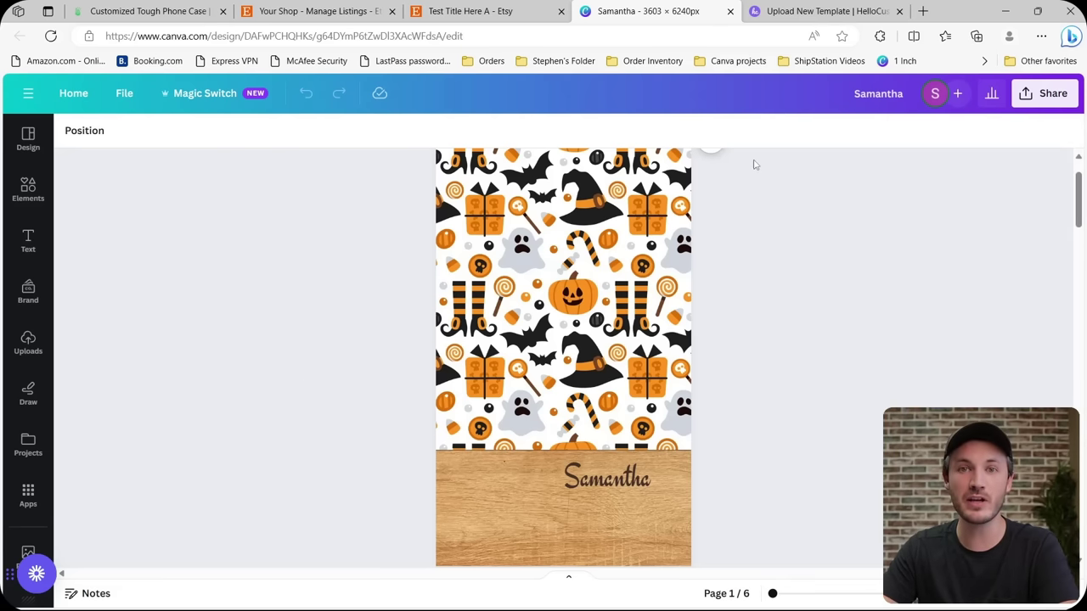
Switch to HelloCustom, upload the exported PDF as a new template, and check its separate design elements on the canvas.
{"action": "left_click", "coordinate": [788, 14]}
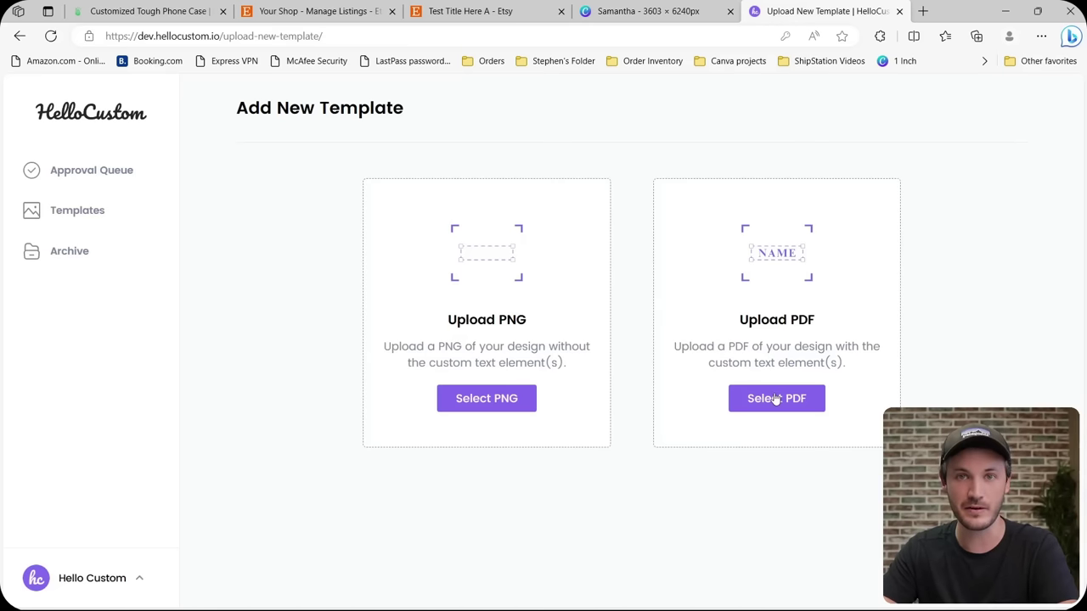
{"action": "left_click_drag", "start_coordinate": [823, 294], "coordinate": [755, 312]}
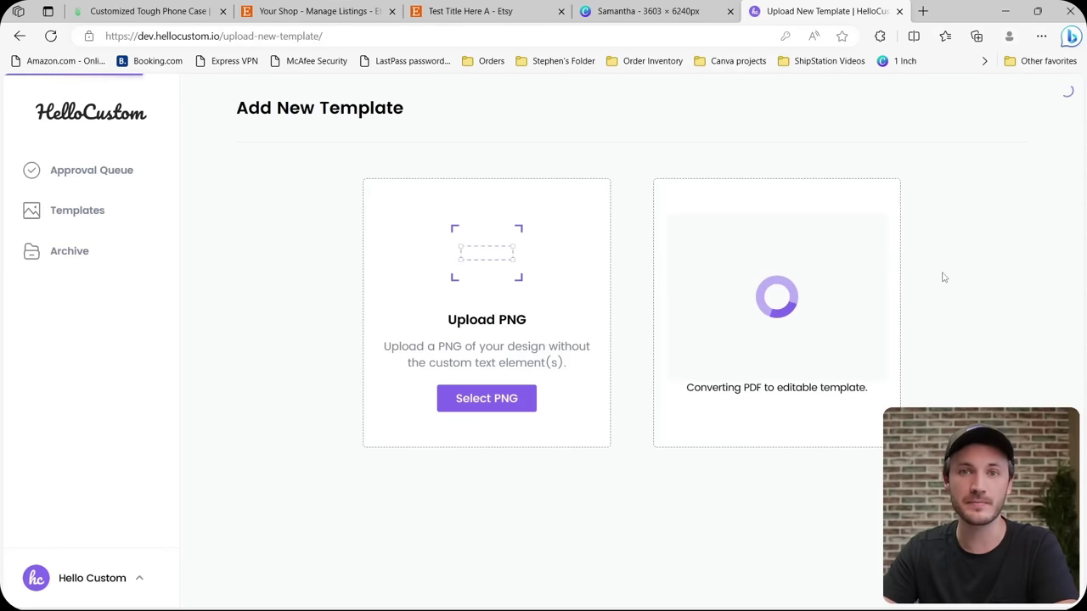
{"action": "scroll", "coordinate": [1001, 172], "scroll_direction": "down", "scroll_amount": 1}
{"action": "left_click_drag", "start_coordinate": [584, 140], "coordinate": [877, 514]}
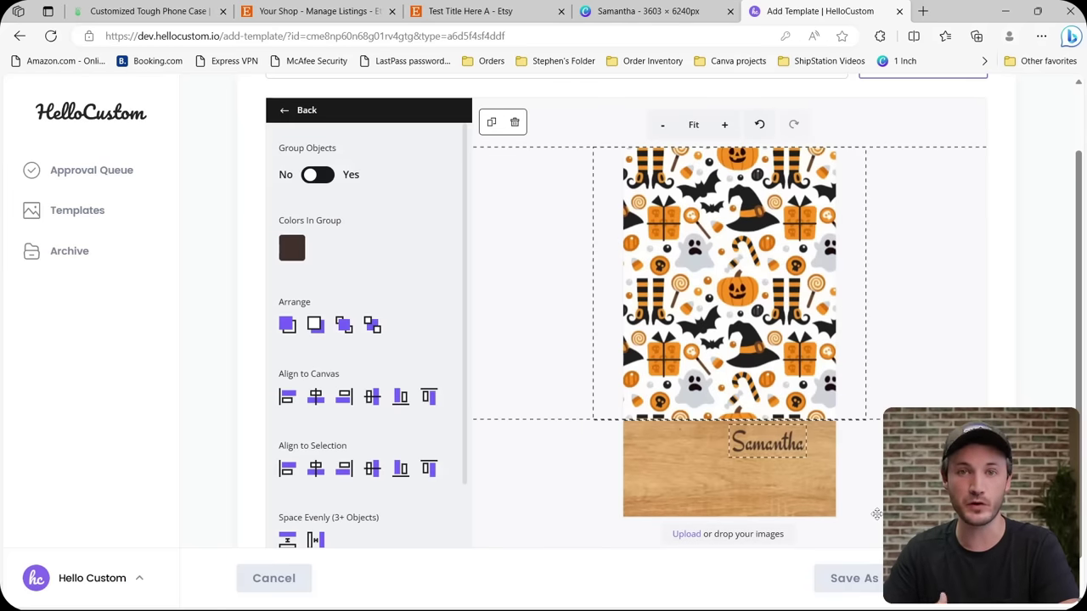
{"action": "scroll", "coordinate": [917, 351], "scroll_direction": "up", "scroll_amount": 1}
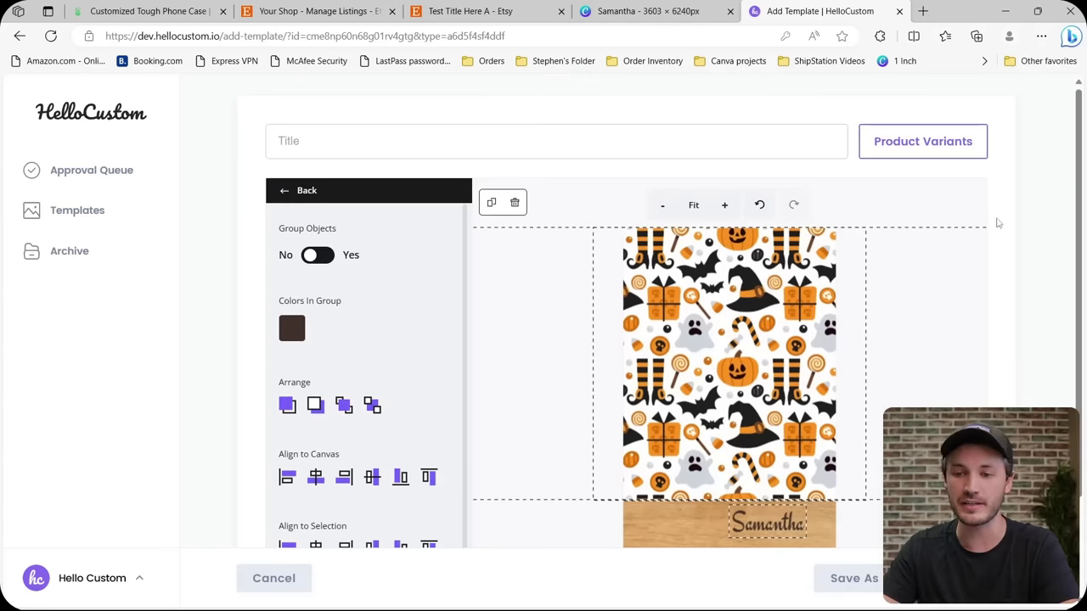
{"action": "left_click", "coordinate": [967, 207]}
Title the new template Halloween Phone Case (A).
{"action": "left_click", "coordinate": [630, 141]}
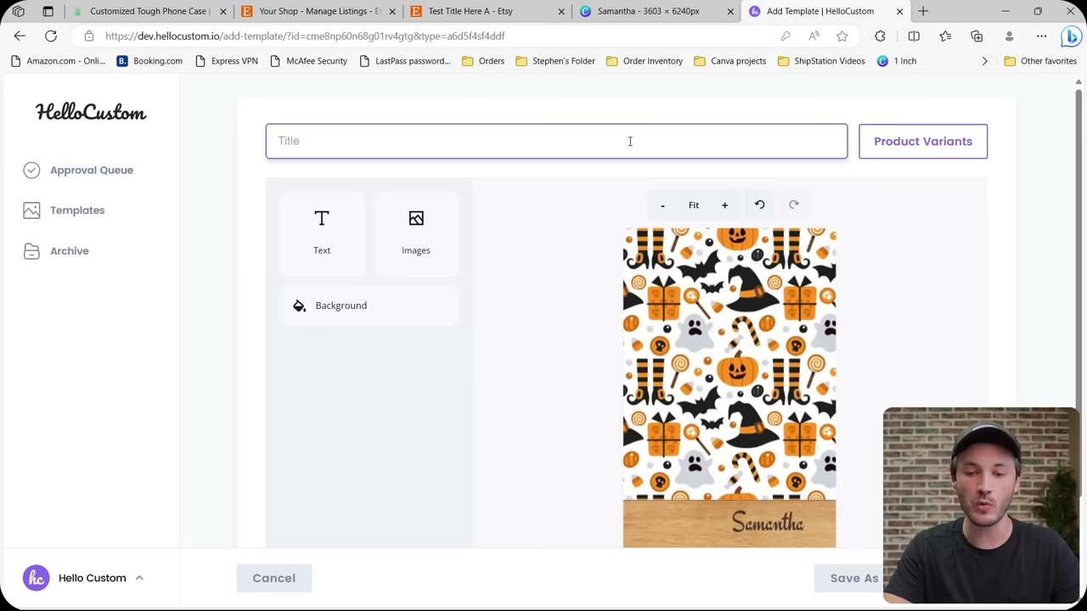
{"action": "type", "text": "Halloween Phone Case (A"}
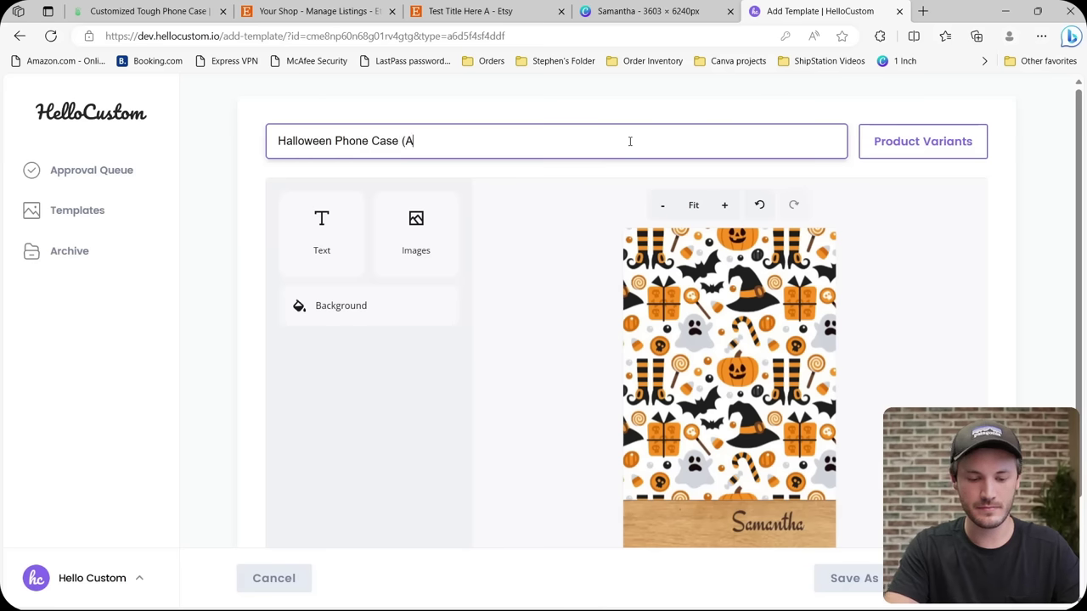
{"action": "left_click", "coordinate": [1007, 186]}
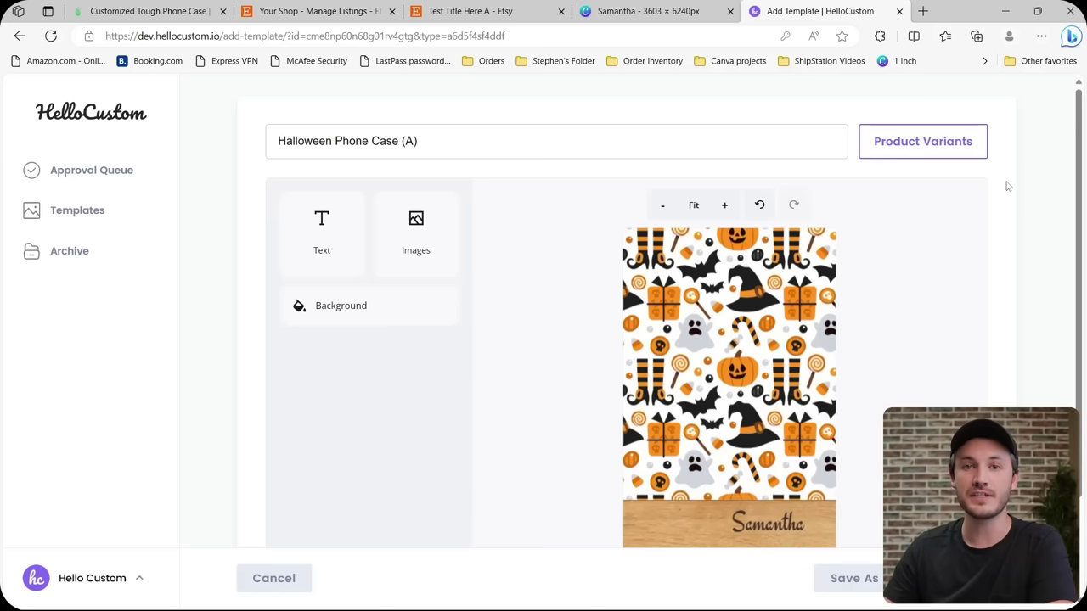
Browse the Etsy listings for the template's product variants and choose Test title here (F).
{"action": "left_click", "coordinate": [926, 141]}
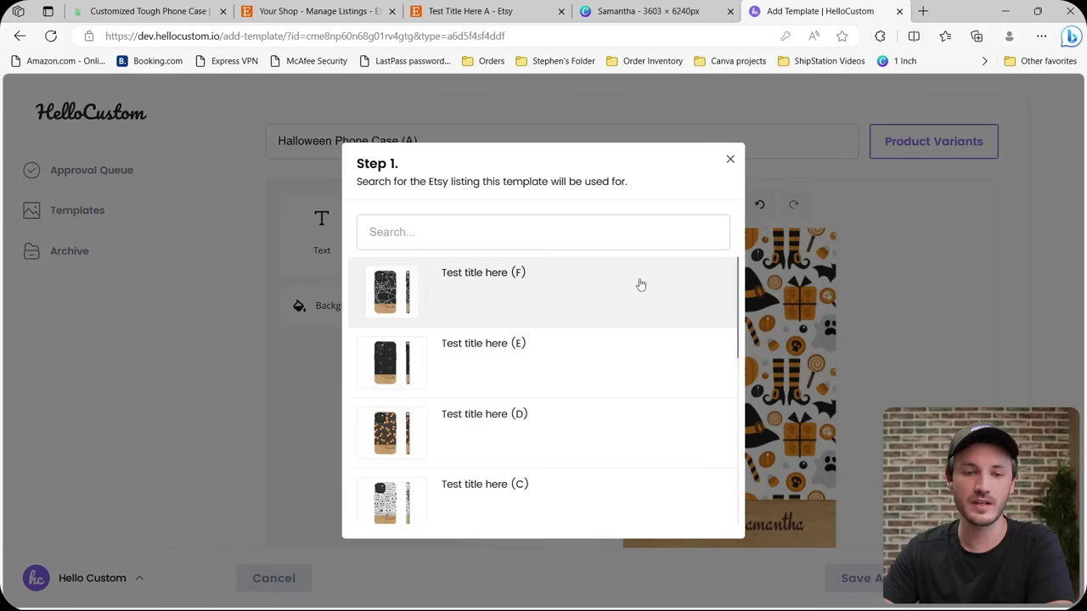
{"action": "scroll", "coordinate": [632, 297], "scroll_direction": "down", "scroll_amount": 2}
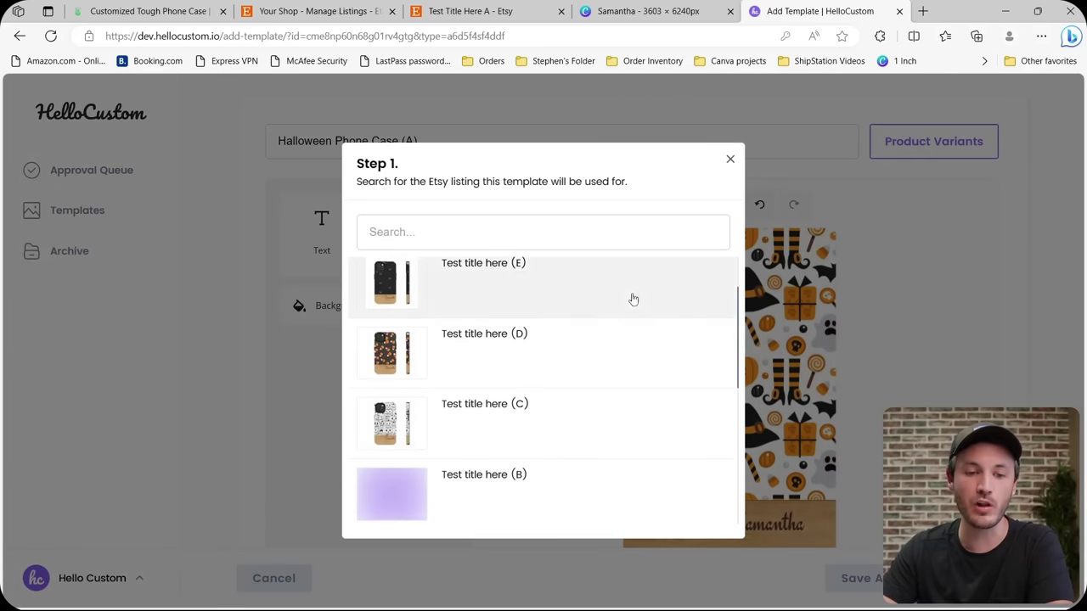
{"action": "scroll", "coordinate": [610, 388], "scroll_direction": "up", "scroll_amount": 2}
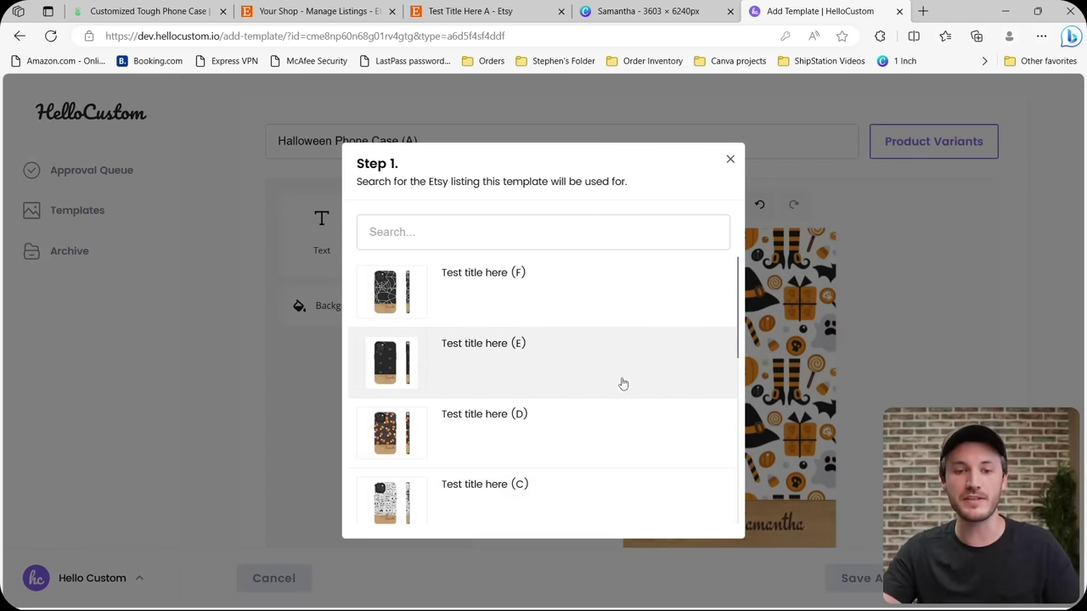
{"action": "scroll", "coordinate": [589, 393], "scroll_direction": "down", "scroll_amount": 2}
{"action": "scroll", "coordinate": [577, 478], "scroll_direction": "up", "scroll_amount": 3}
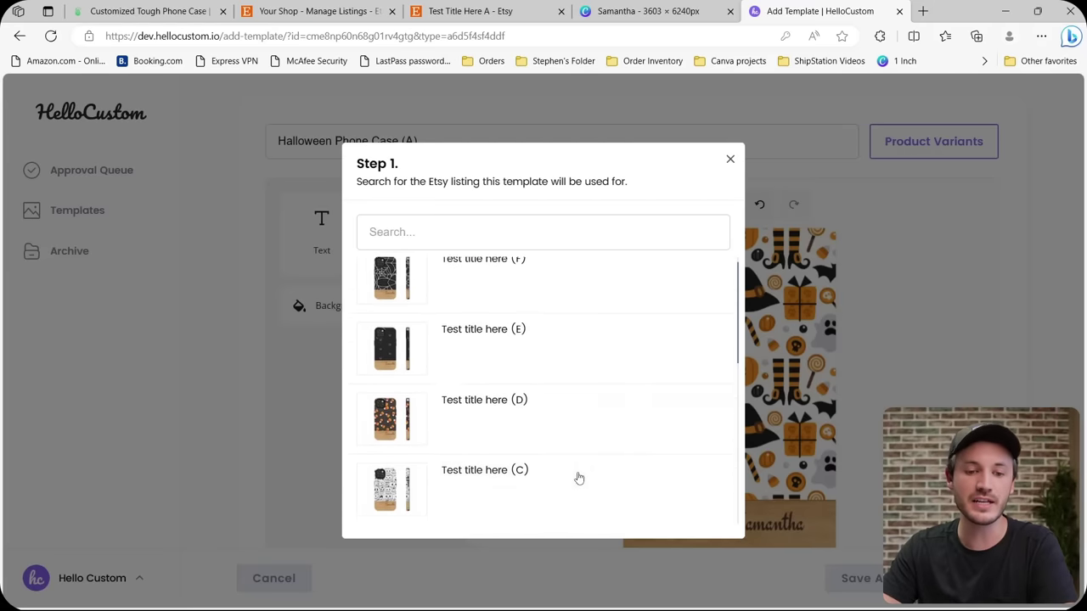
{"action": "left_click", "coordinate": [554, 302]}
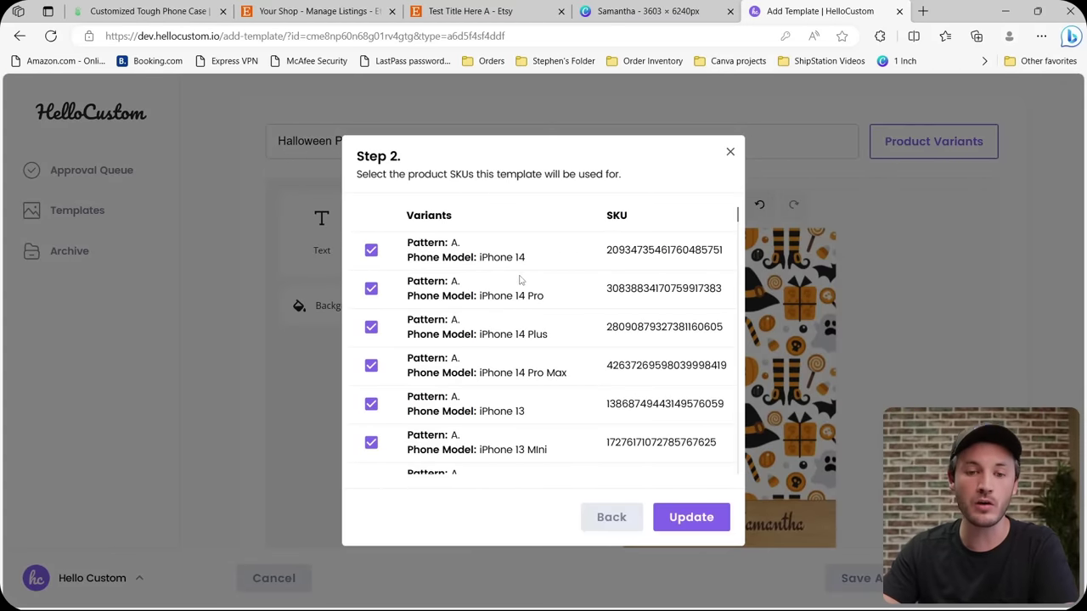
Review the variant SKUs, deselect every Pattern B to F phone model so only Pattern A stays selected, and update the template's variants.
{"action": "scroll", "coordinate": [587, 272], "scroll_direction": "down", "scroll_amount": 5}
{"action": "scroll", "coordinate": [594, 314], "scroll_direction": "down", "scroll_amount": 3}
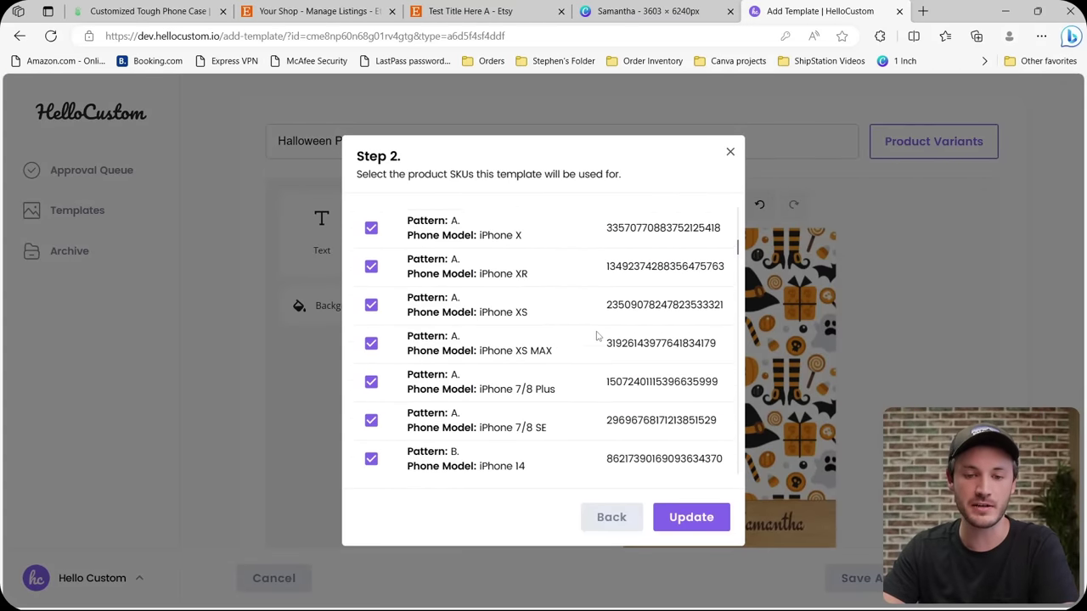
{"action": "scroll", "coordinate": [592, 357], "scroll_direction": "up", "scroll_amount": 7}
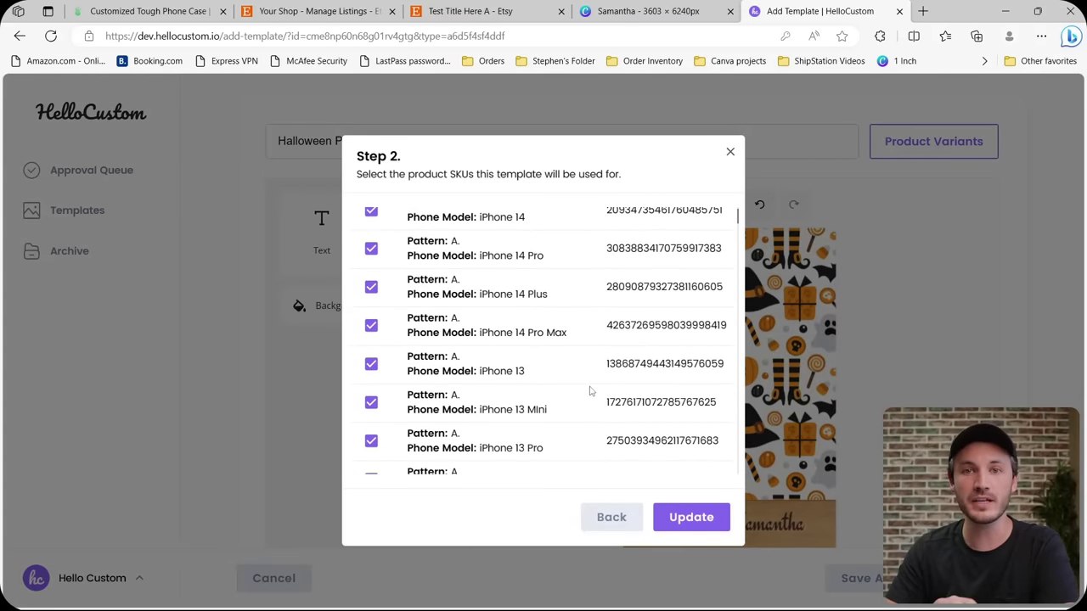
{"action": "scroll", "coordinate": [586, 382], "scroll_direction": "up", "scroll_amount": 1}
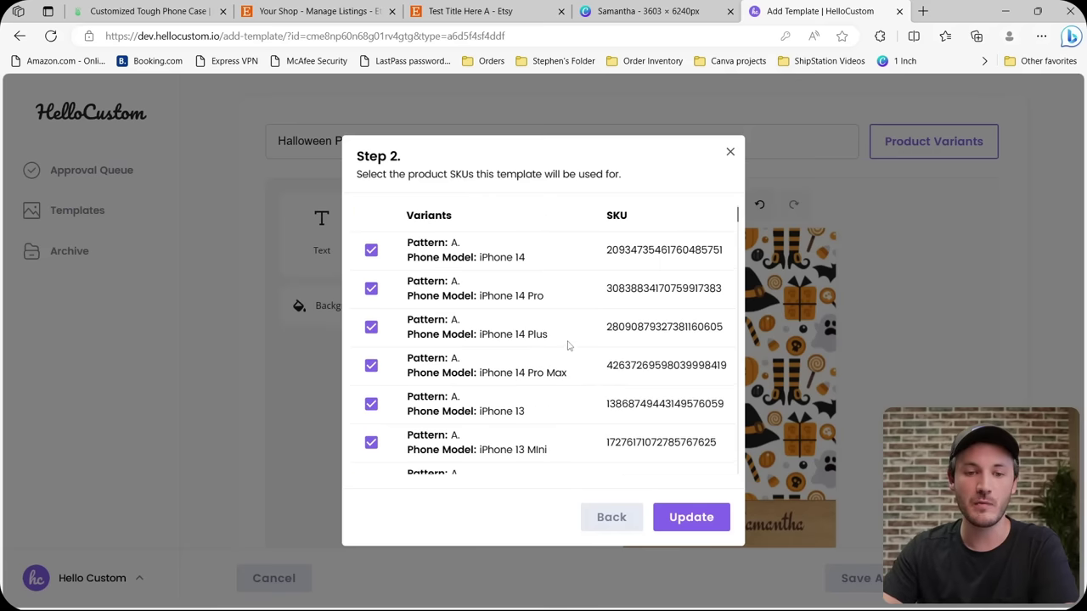
{"action": "scroll", "coordinate": [475, 280], "scroll_direction": "down", "scroll_amount": 5}
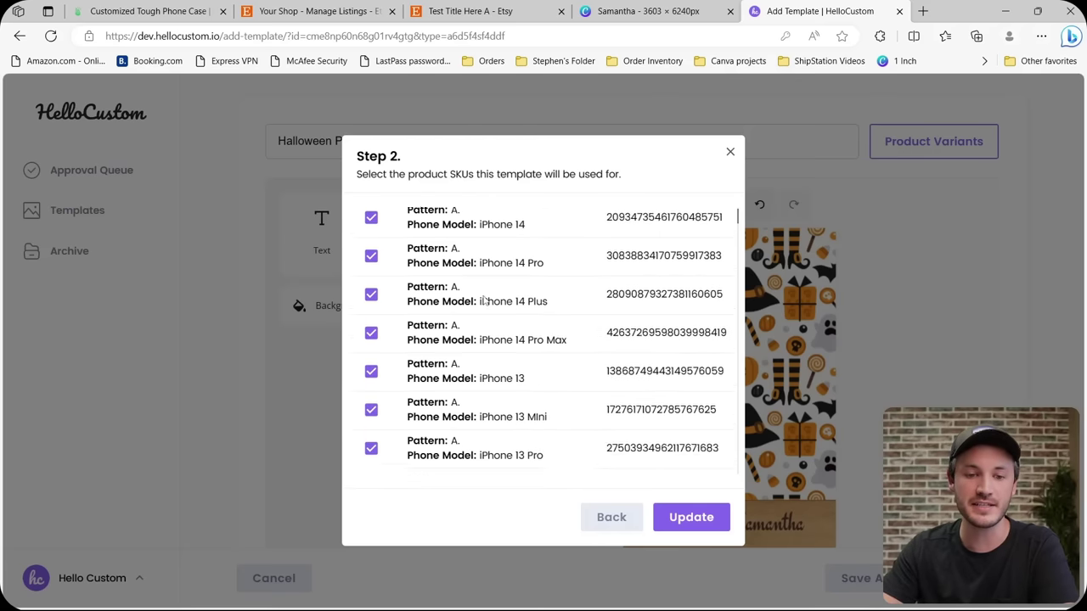
{"action": "scroll", "coordinate": [486, 318], "scroll_direction": "down", "scroll_amount": 8}
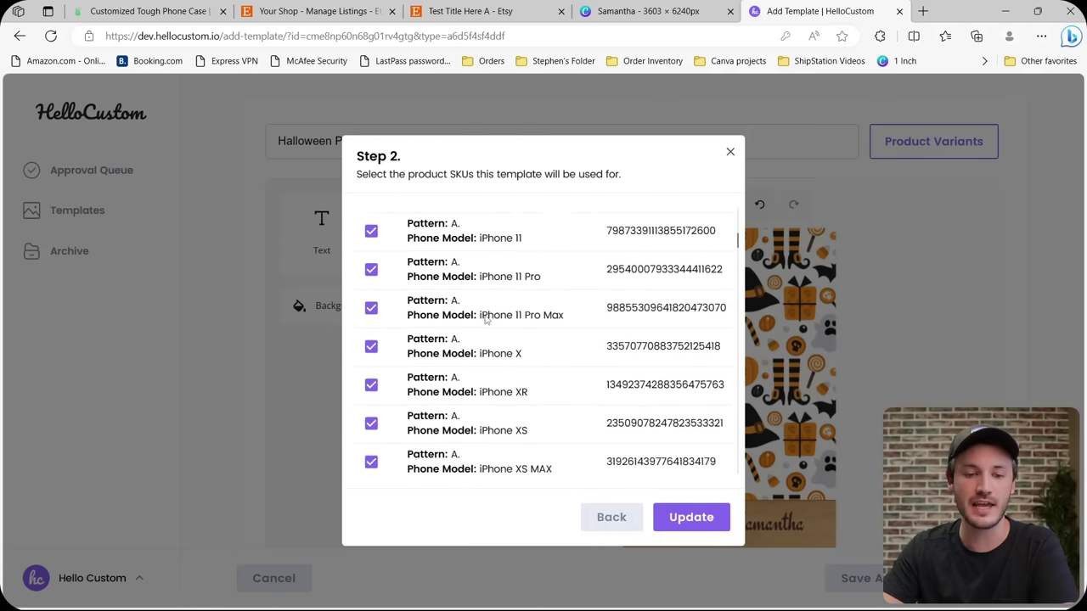
{"action": "left_click", "coordinate": [372, 339]}
{"action": "left_click", "coordinate": [372, 376]}
{"action": "scroll", "coordinate": [377, 357], "scroll_direction": "down", "scroll_amount": 1}
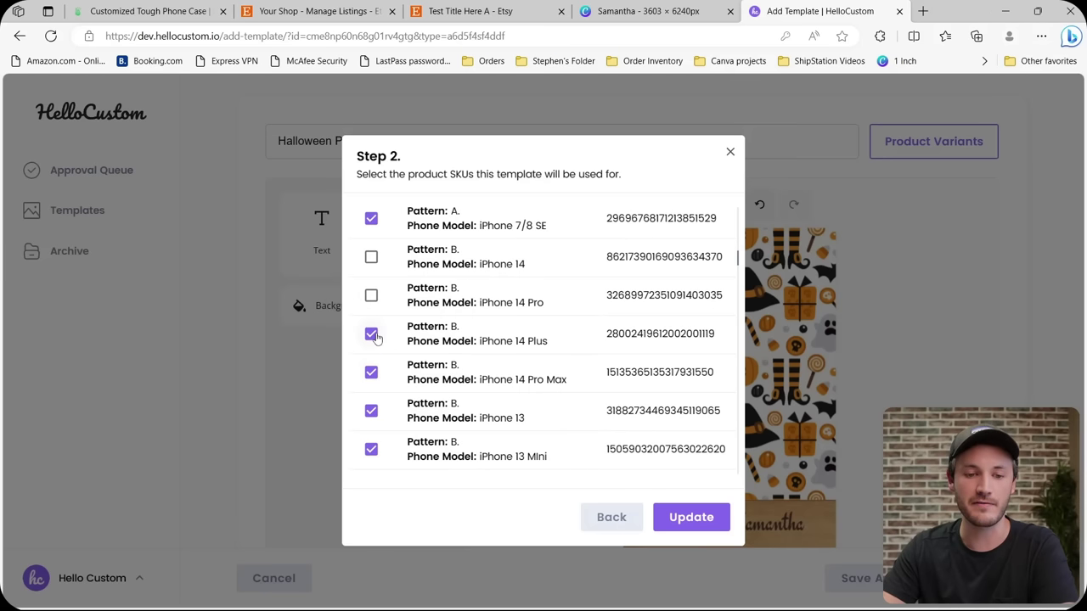
{"action": "left_click", "coordinate": [371, 335]}
{"action": "left_click", "coordinate": [371, 373]}
{"action": "scroll", "coordinate": [377, 373], "scroll_direction": "down", "scroll_amount": 1}
{"action": "left_click", "coordinate": [371, 405]}
{"action": "scroll", "coordinate": [376, 340], "scroll_direction": "down", "scroll_amount": 2}
{"action": "left_click", "coordinate": [371, 284]}
{"action": "left_click", "coordinate": [371, 322]}
{"action": "left_click", "coordinate": [371, 361]}
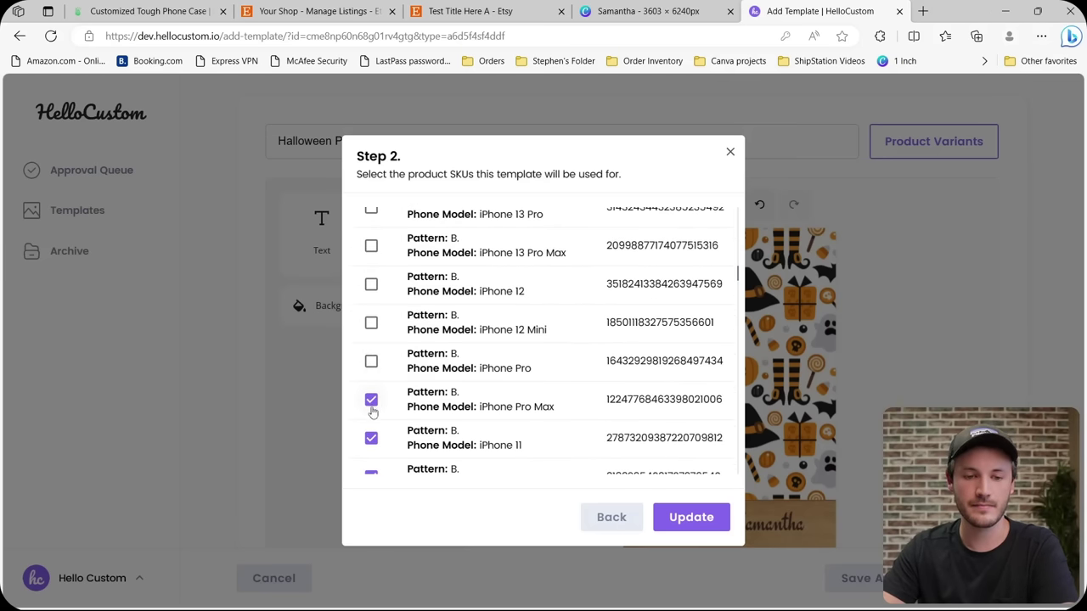
{"action": "scroll", "coordinate": [371, 412], "scroll_direction": "down", "scroll_amount": 12}
{"action": "left_click", "coordinate": [371, 273]}
{"action": "left_click", "coordinate": [371, 310]}
{"action": "left_click", "coordinate": [371, 350]}
{"action": "left_click", "coordinate": [371, 388]}
{"action": "left_click", "coordinate": [371, 428]}
{"action": "scroll", "coordinate": [371, 461], "scroll_direction": "down", "scroll_amount": 3}
{"action": "left_click", "coordinate": [371, 261]}
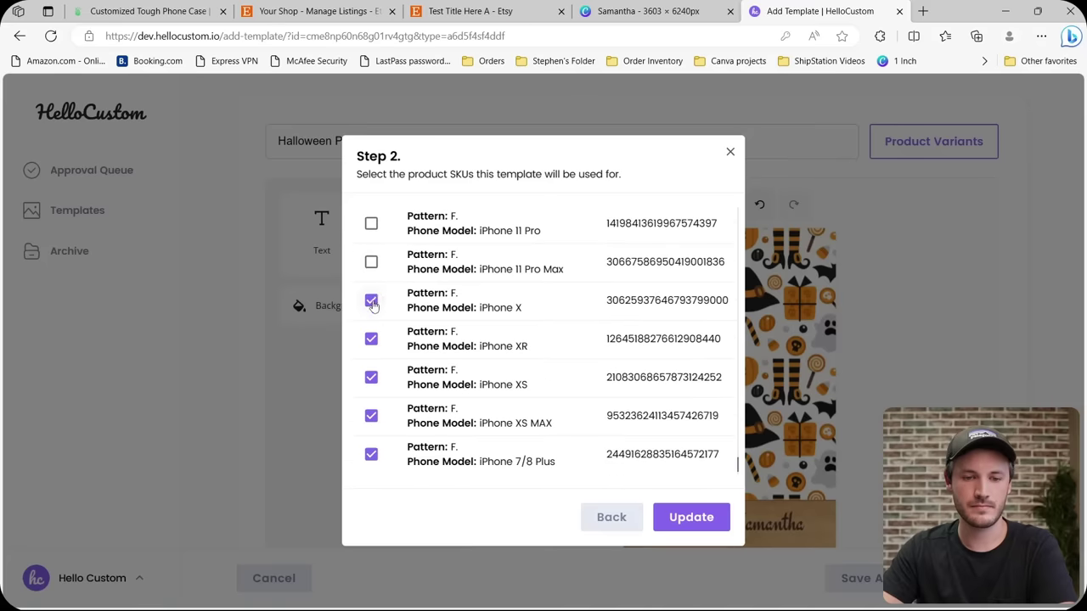
{"action": "left_click", "coordinate": [371, 300]}
{"action": "left_click", "coordinate": [371, 339]}
{"action": "left_click", "coordinate": [371, 377]}
{"action": "left_click", "coordinate": [371, 415]}
{"action": "scroll", "coordinate": [374, 424], "scroll_direction": "down", "scroll_amount": 1}
{"action": "left_click", "coordinate": [371, 415]}
{"action": "left_click", "coordinate": [371, 456]}
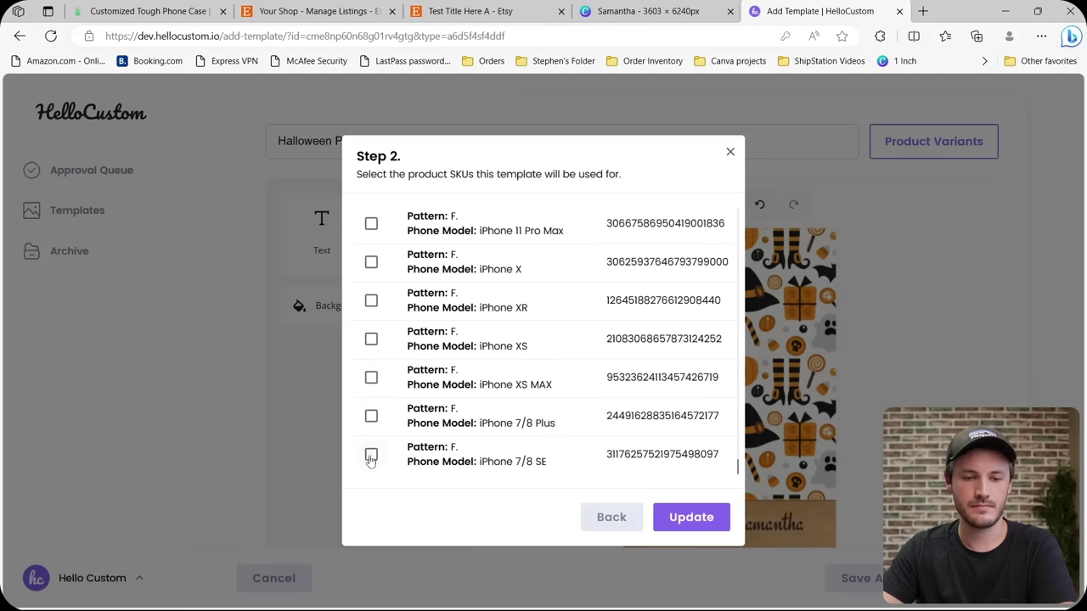
{"action": "left_click", "coordinate": [677, 519]}
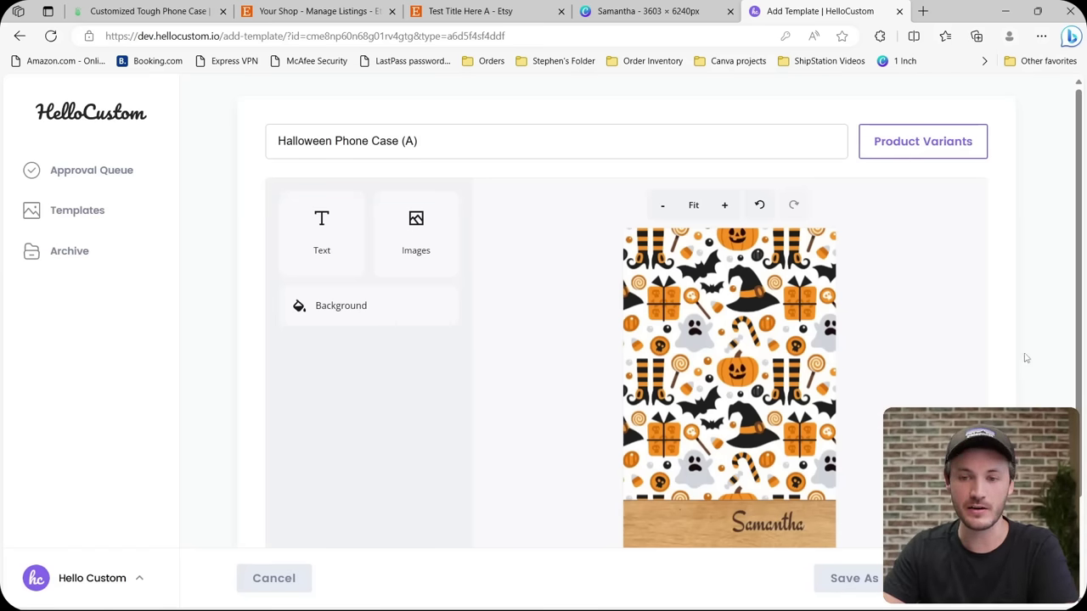
Widen the name text box on the wood section and move it inward from the case's edge.
{"action": "scroll", "coordinate": [1010, 263], "scroll_direction": "down", "scroll_amount": 1}
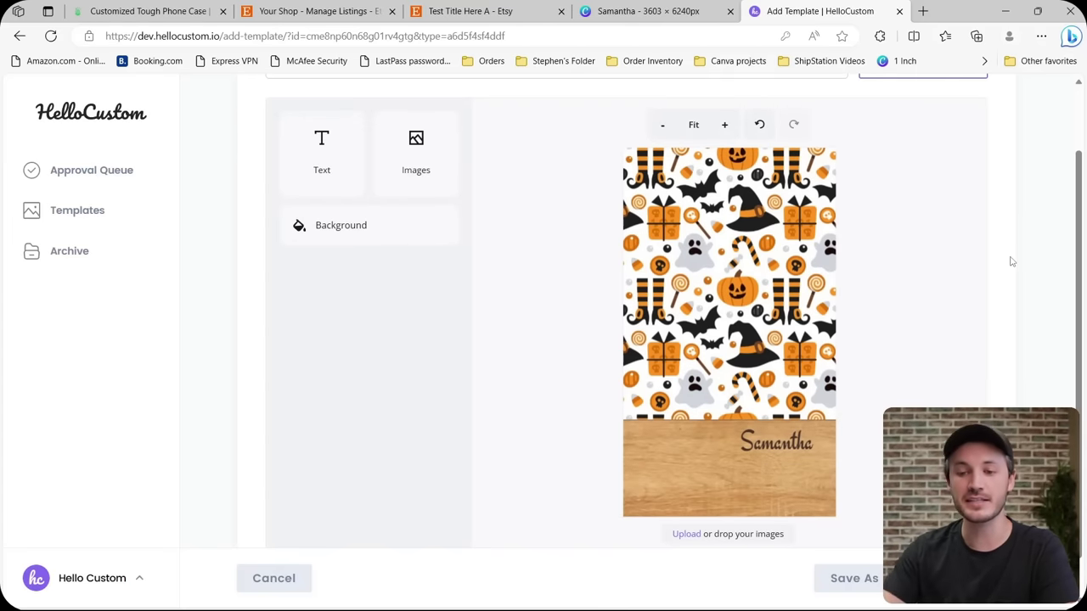
{"action": "left_click", "coordinate": [770, 443]}
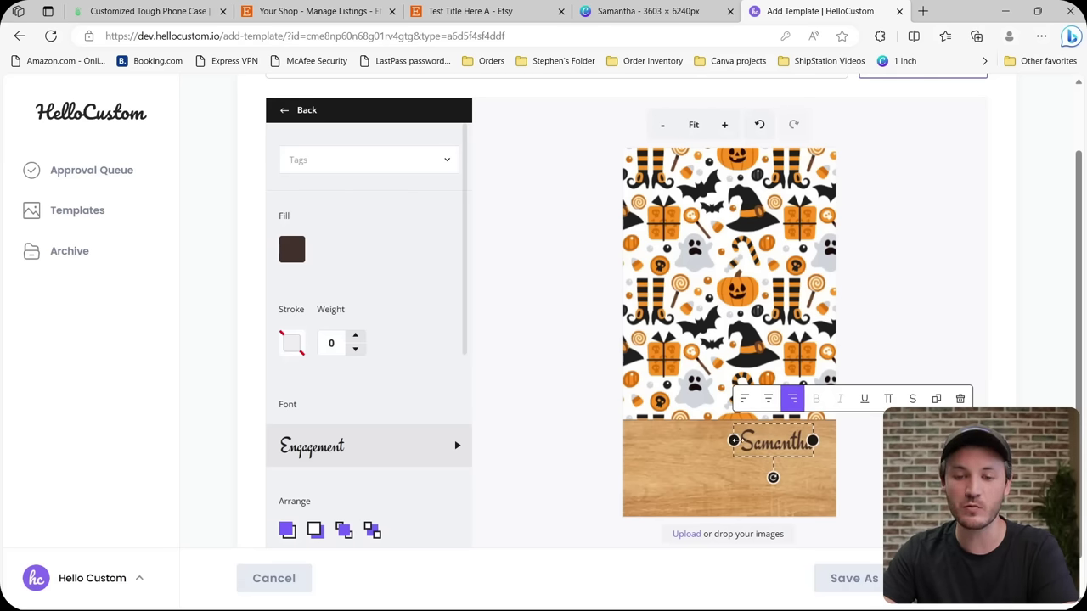
{"action": "left_click_drag", "start_coordinate": [733, 441], "coordinate": [716, 441]}
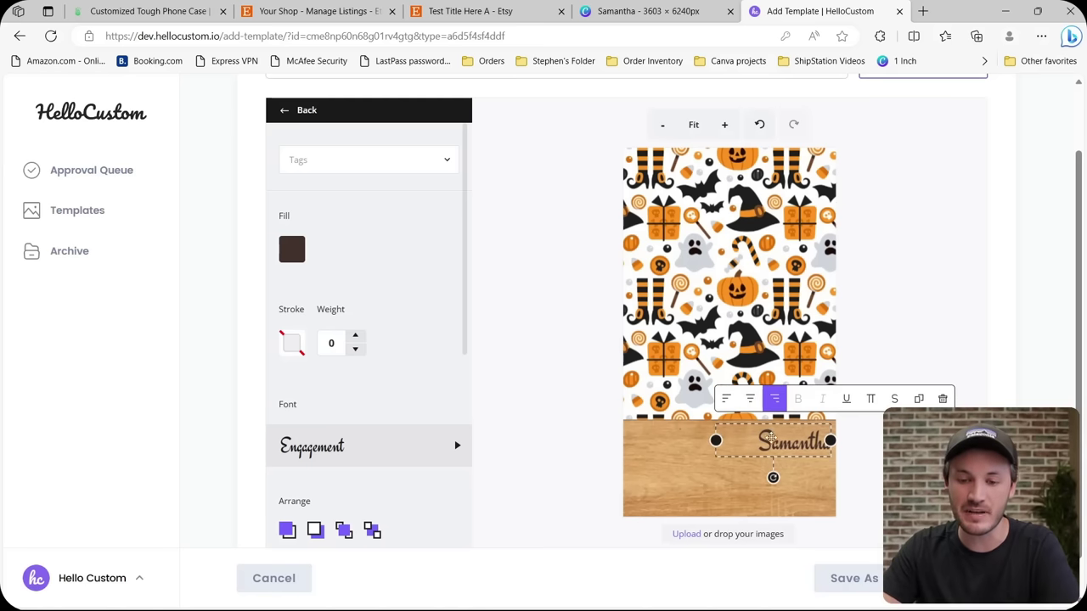
{"action": "left_click_drag", "start_coordinate": [782, 439], "coordinate": [755, 441]}
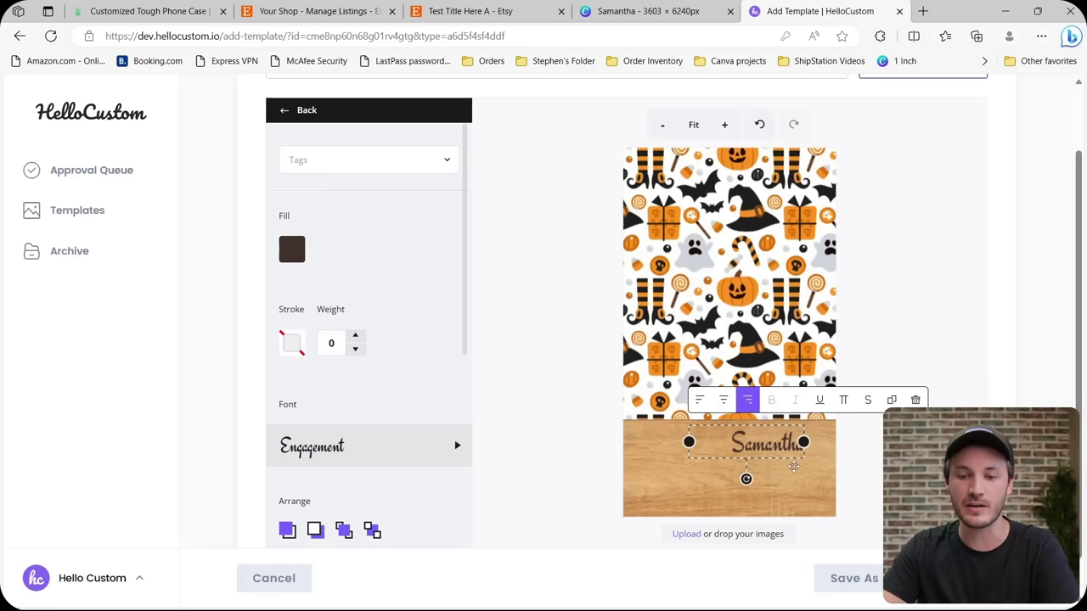
Assign the Name tag to the name text, and look over the finished template.
{"action": "left_click", "coordinate": [330, 163]}
{"action": "left_click", "coordinate": [330, 195]}
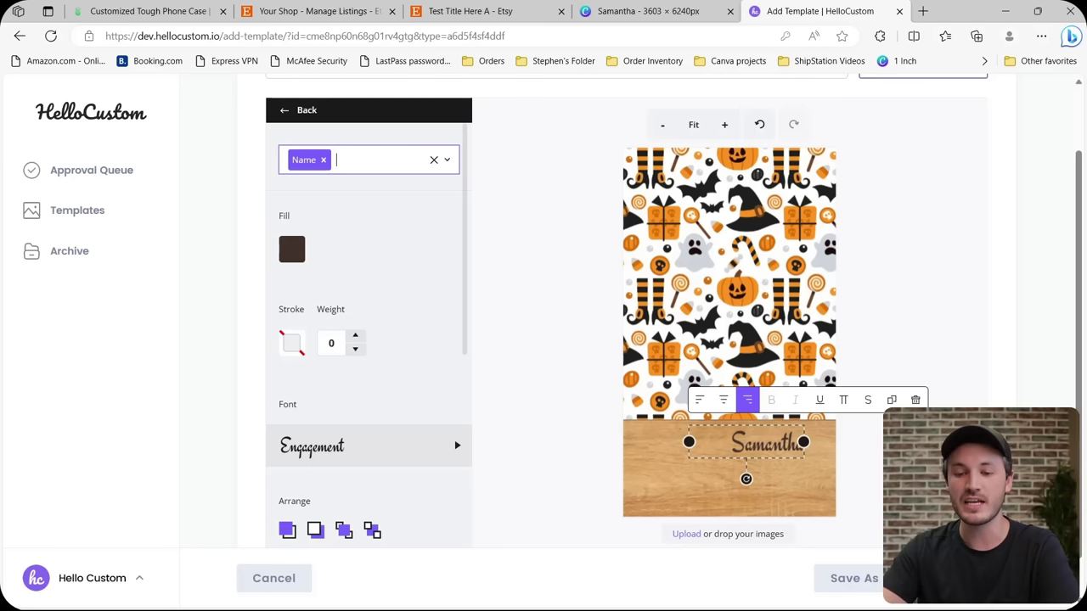
{"action": "left_click", "coordinate": [989, 390]}
{"action": "scroll", "coordinate": [989, 383], "scroll_direction": "up", "scroll_amount": 2}
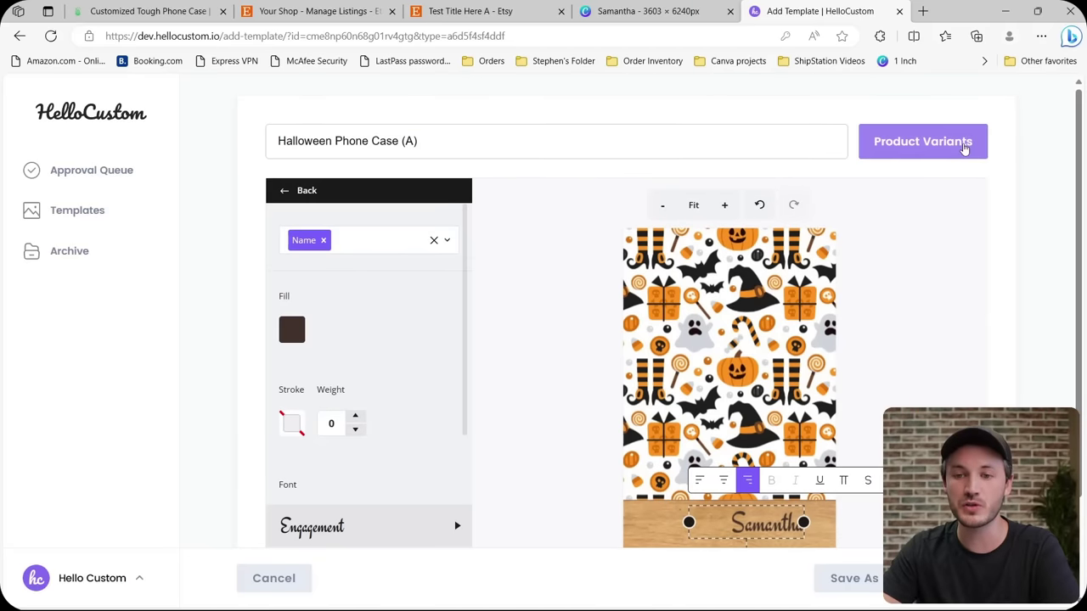
{"action": "scroll", "coordinate": [982, 240], "scroll_direction": "down", "scroll_amount": 2}
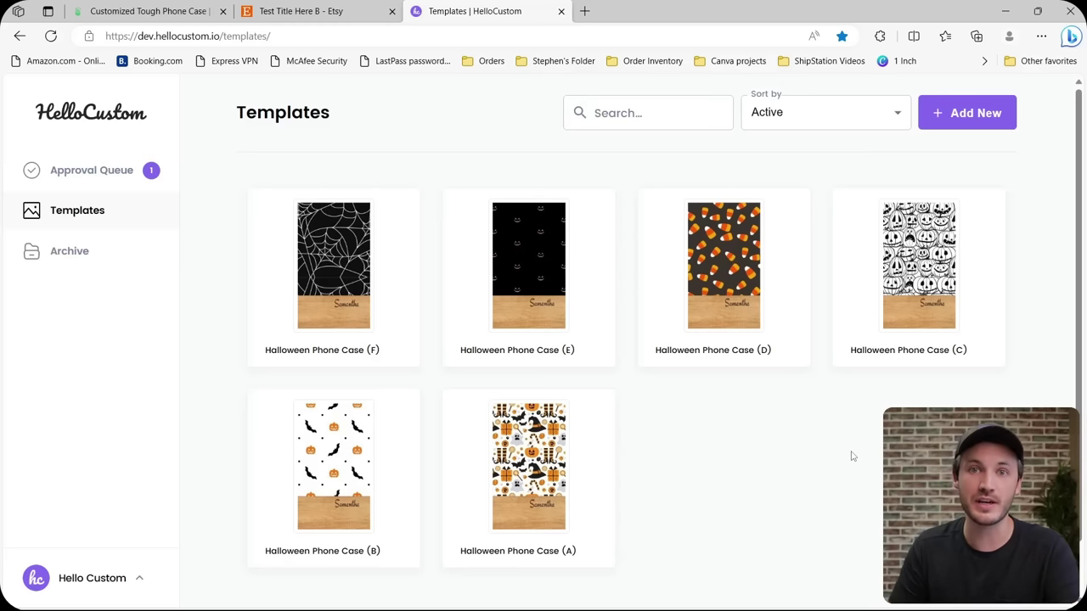
On the Etsy Test title here (B) listing, choose pattern F and iPhone 14 Pro, and enter a first name as the personalization.
{"action": "left_click", "coordinate": [347, 10]}
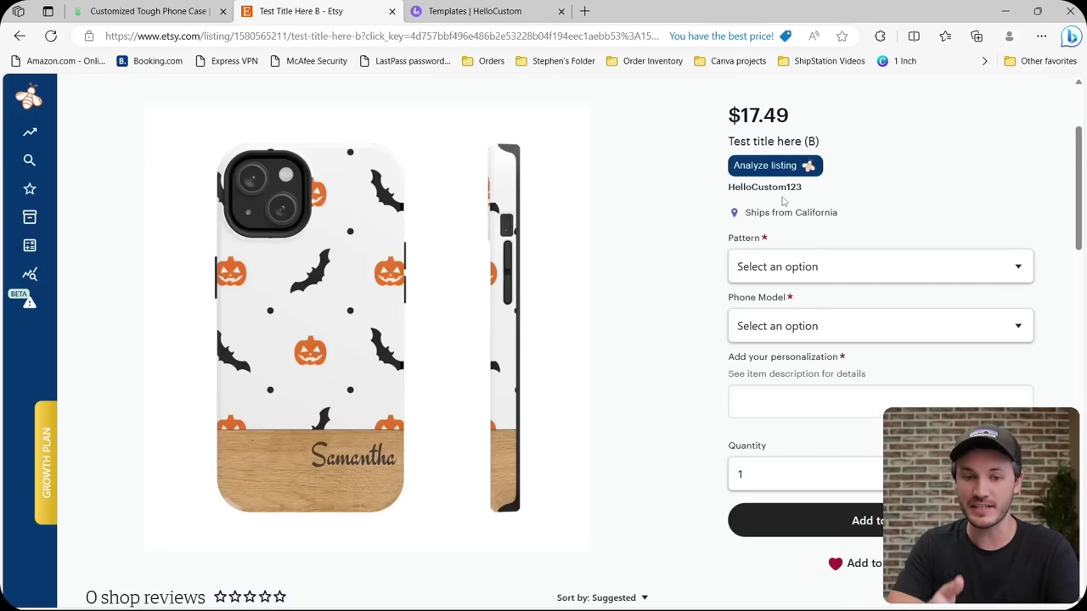
{"action": "left_click", "coordinate": [788, 267]}
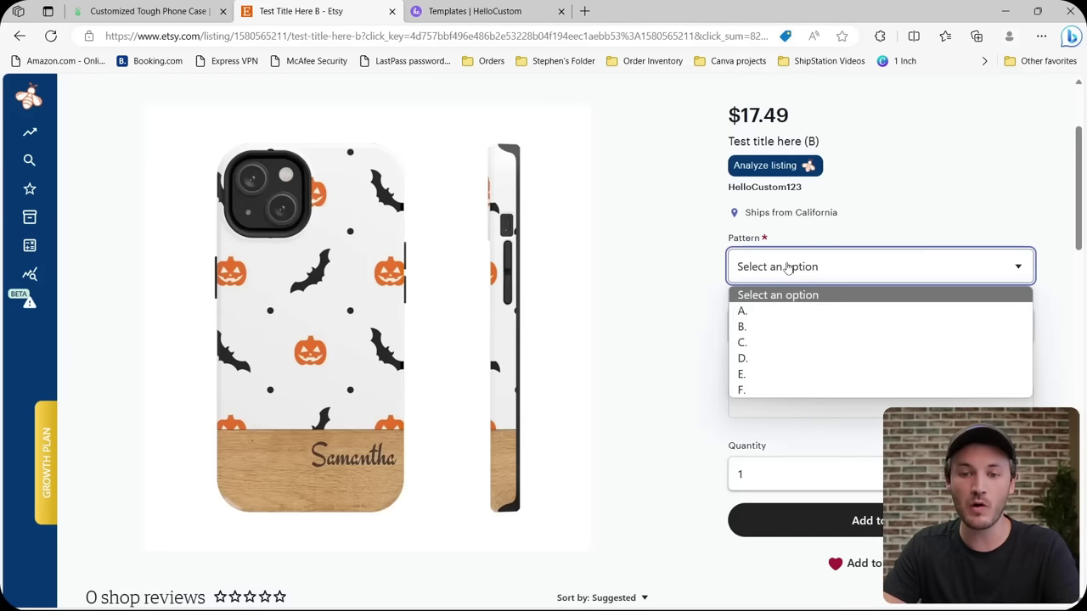
{"action": "left_click", "coordinate": [764, 390]}
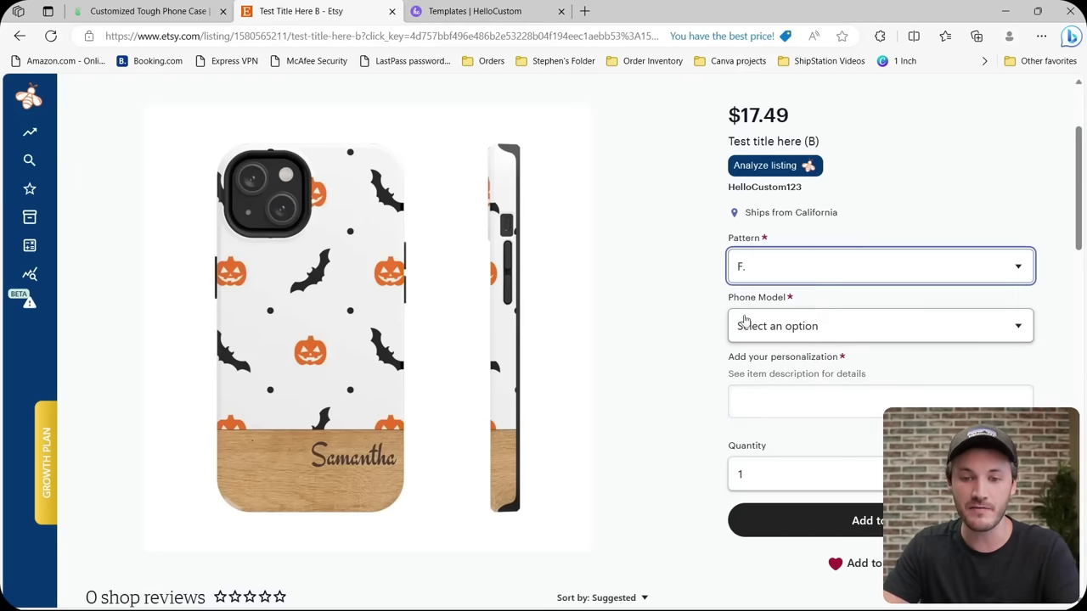
{"action": "left_click", "coordinate": [811, 325]}
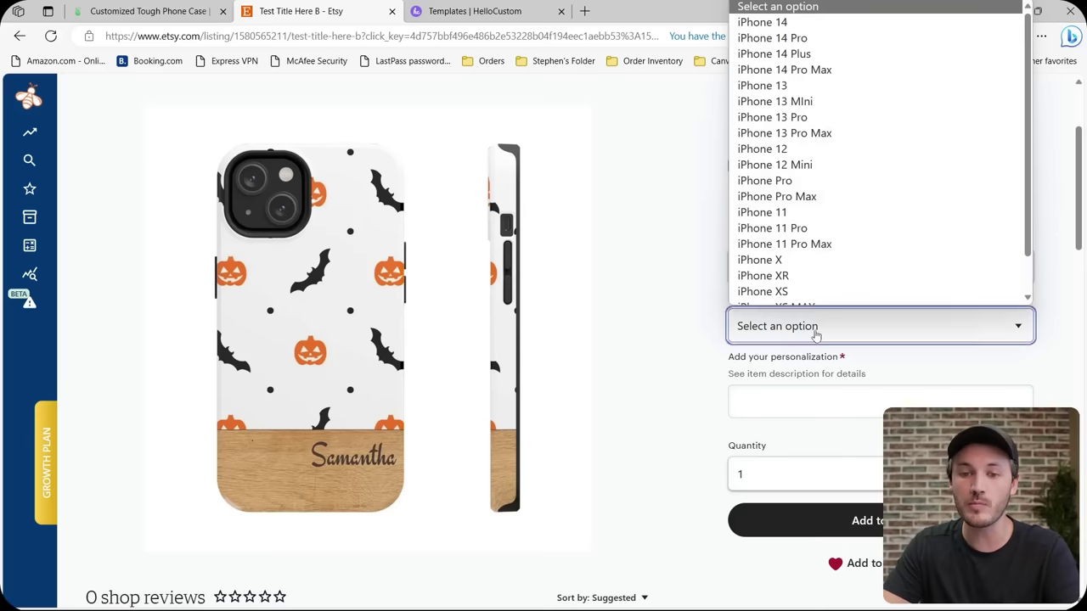
{"action": "left_click", "coordinate": [801, 39]}
{"action": "left_click", "coordinate": [803, 399]}
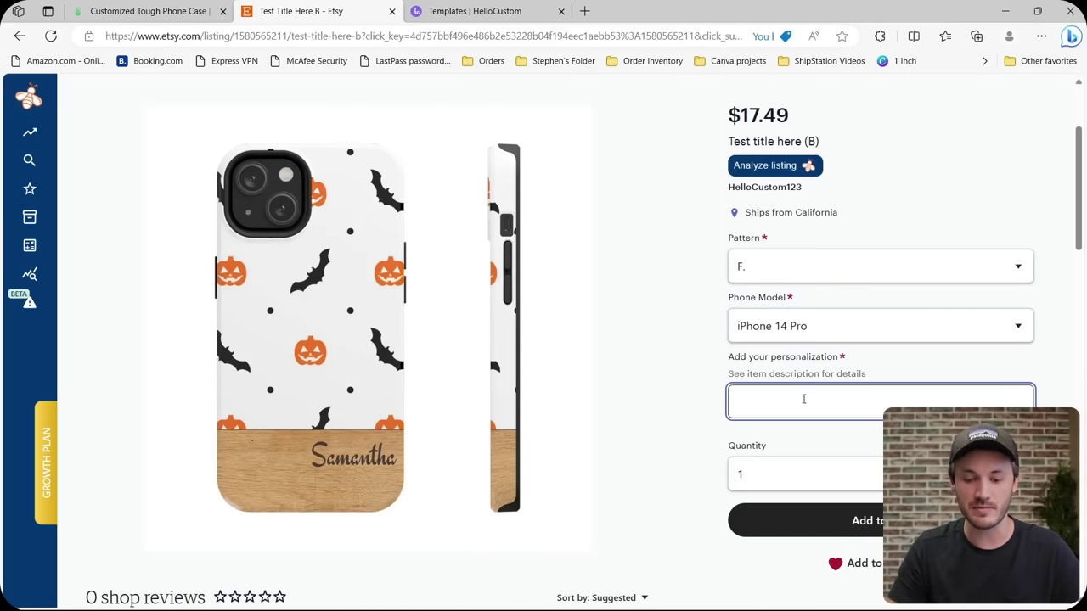
{"action": "type", "text": "Stephen"}
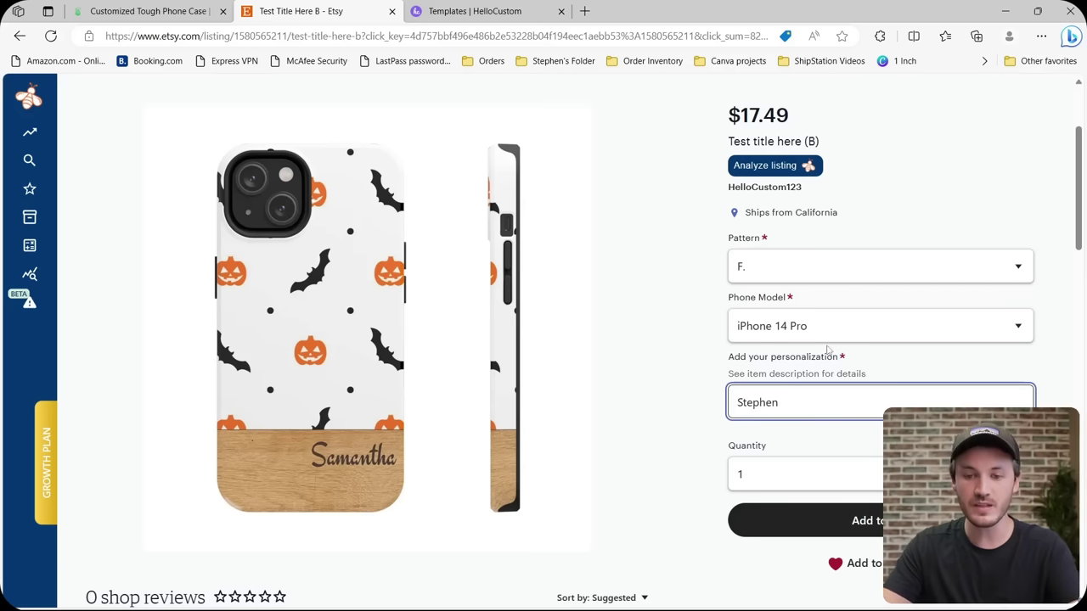
{"action": "left_click", "coordinate": [876, 222]}
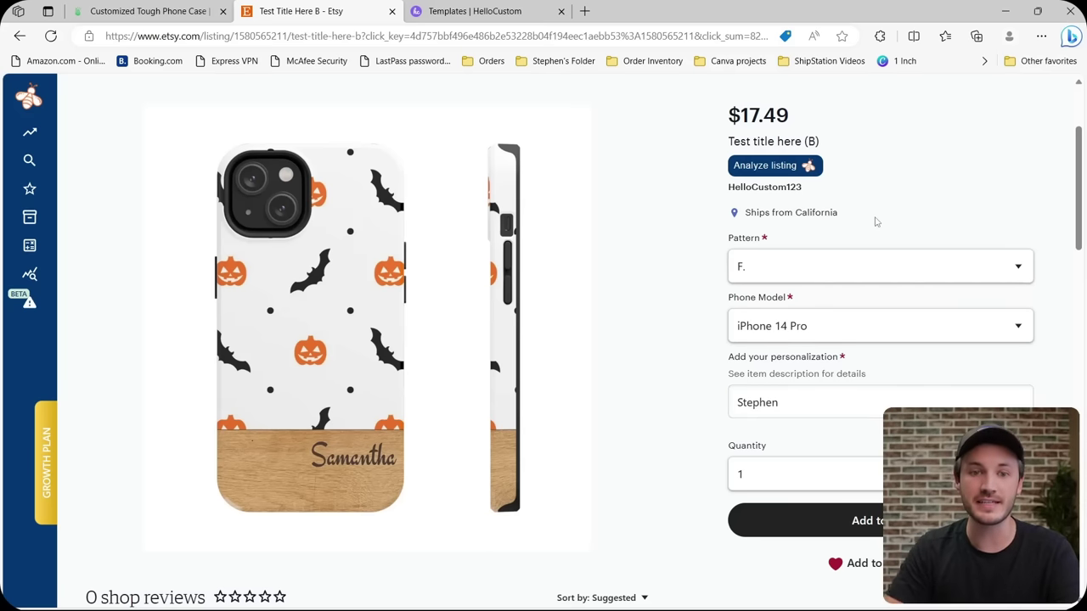
Switch to HelloCustom's approval queue and inspect the enlarged preview of the personalised pattern F order, then close it.
{"action": "left_click", "coordinate": [473, 12]}
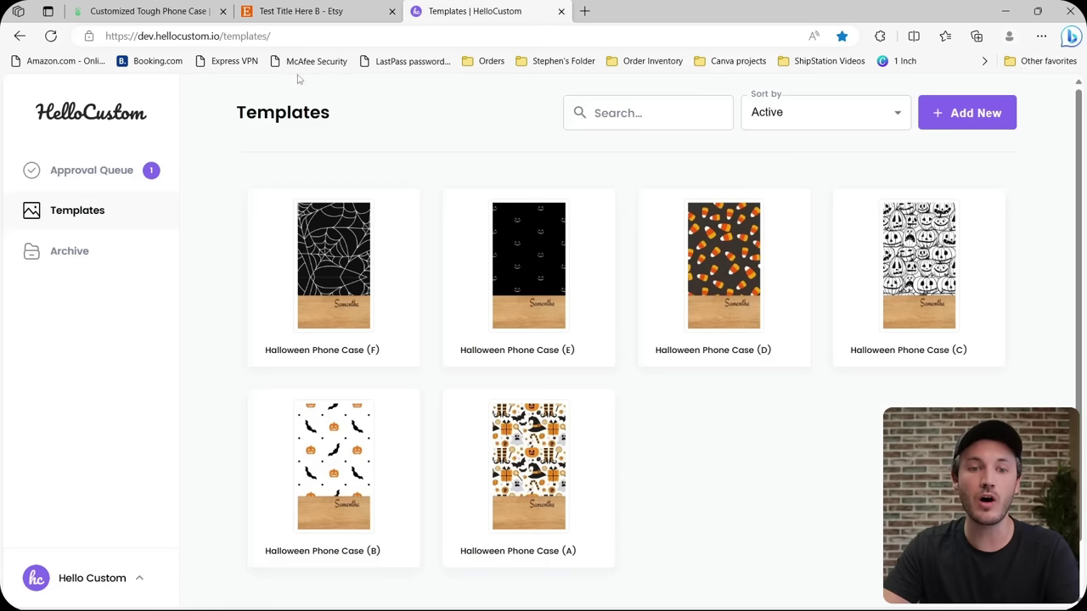
{"action": "left_click", "coordinate": [111, 170]}
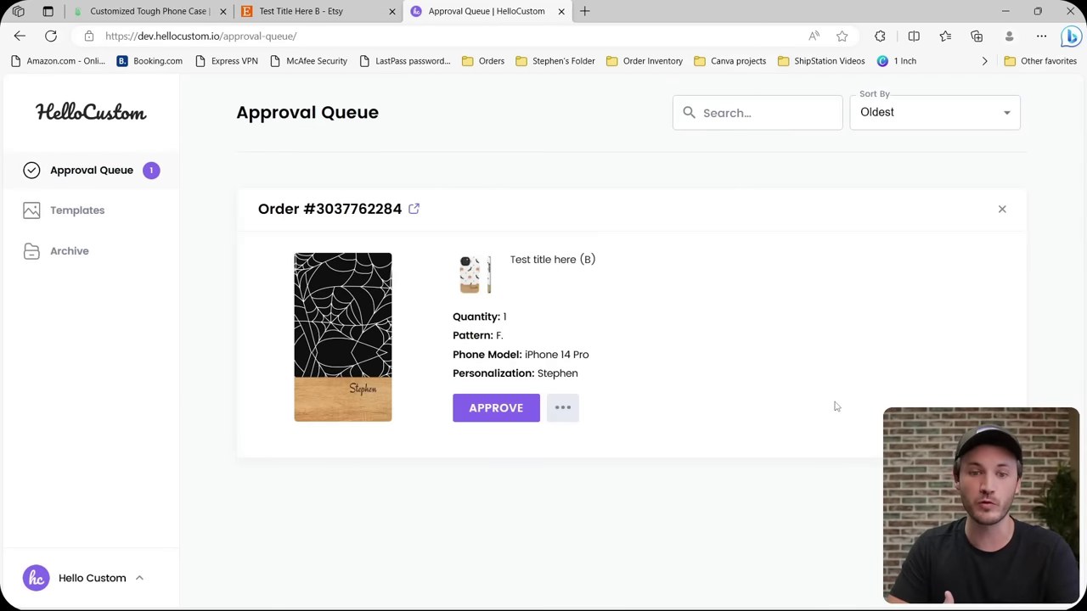
{"action": "mouse_move", "coordinate": [386, 391]}
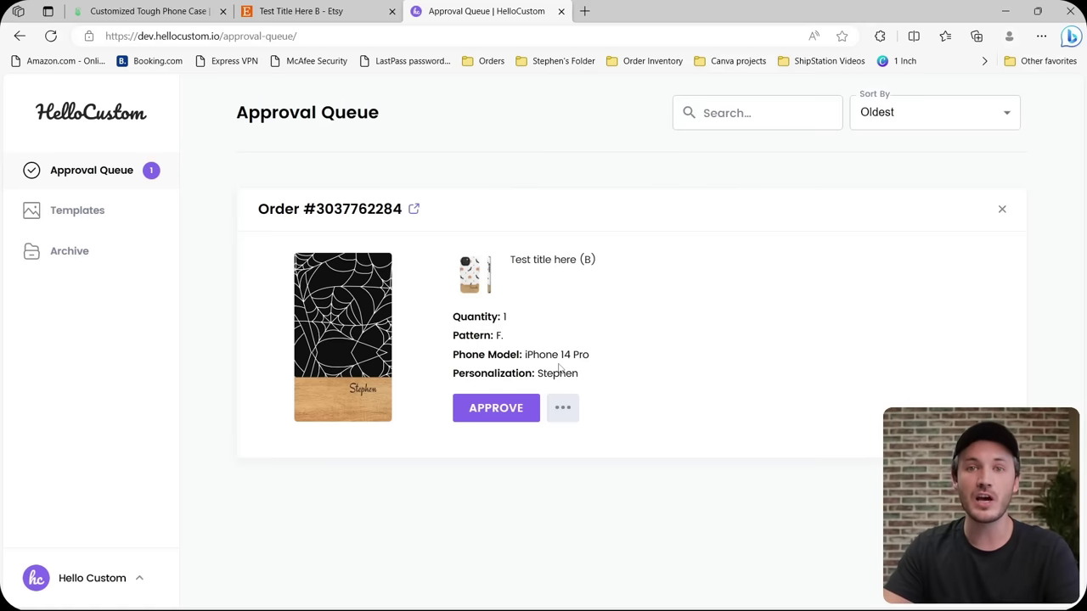
{"action": "left_click", "coordinate": [410, 397]}
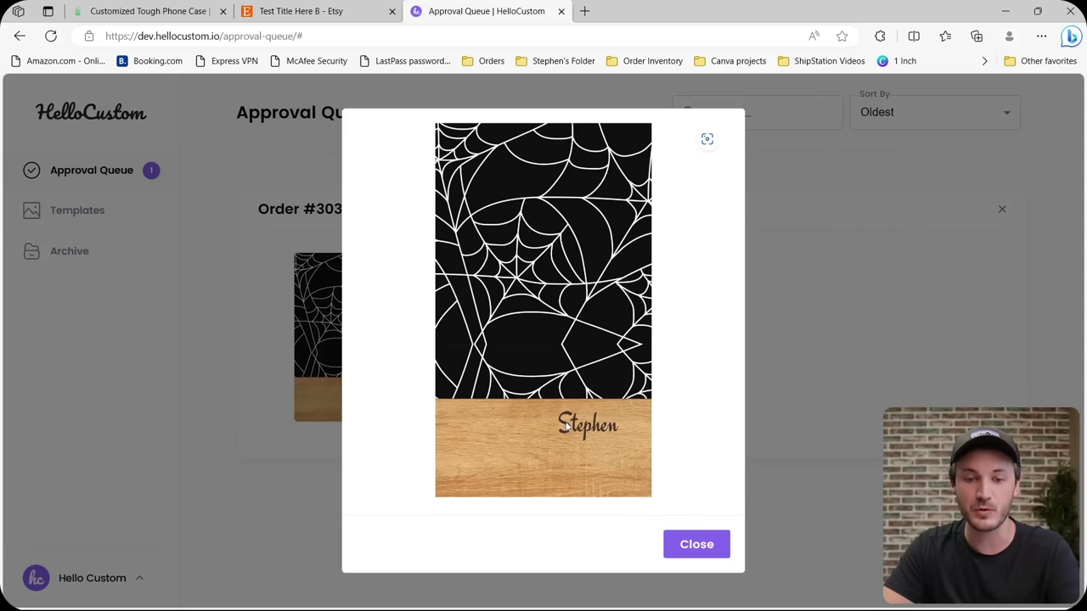
{"action": "left_click", "coordinate": [694, 543]}
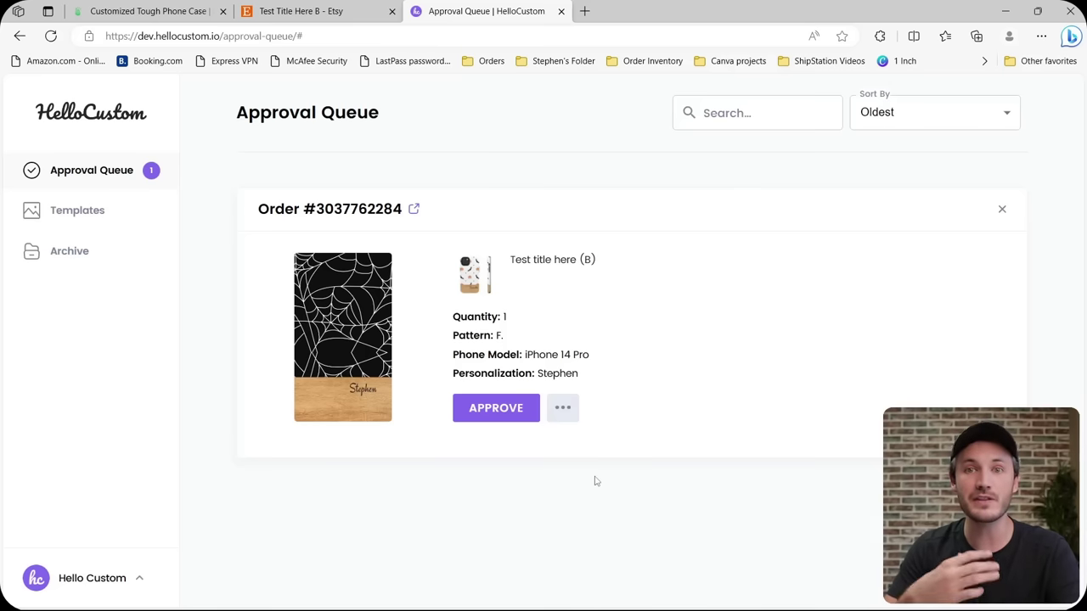